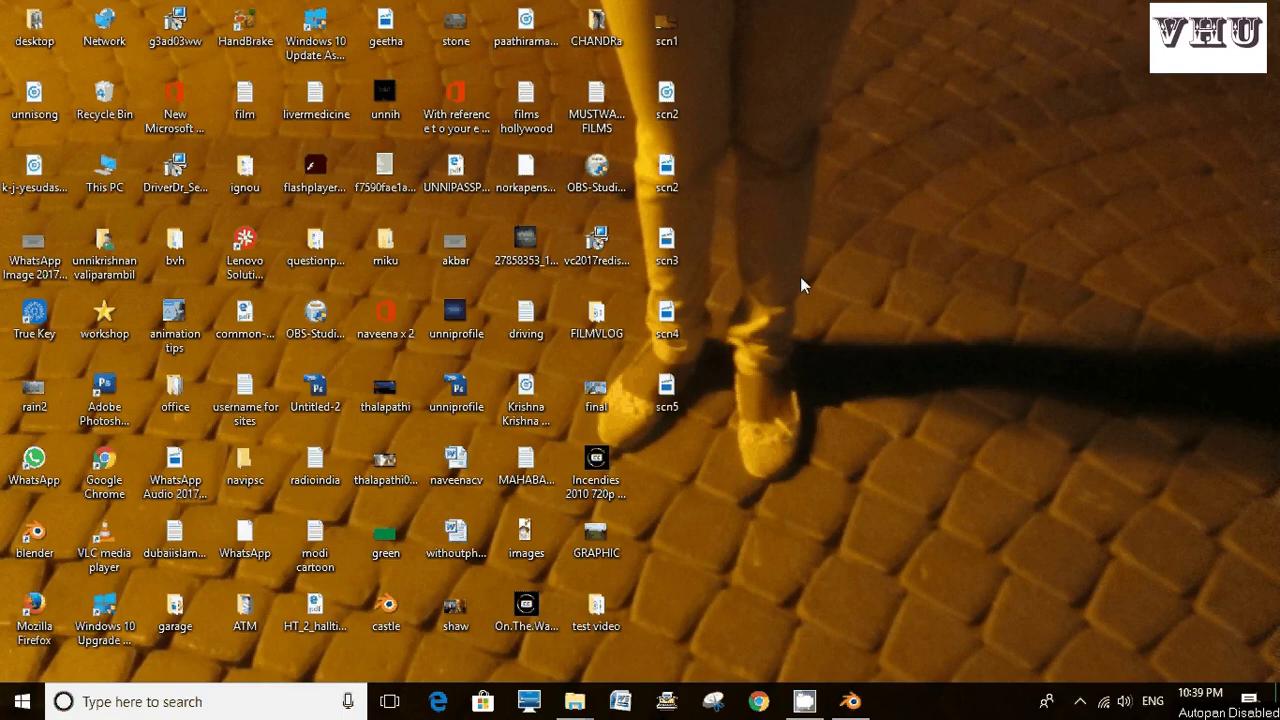
Delete the default cube from the scene, keeping the camera and lamp, and bring up the screen layouts list
left_click(843, 702)
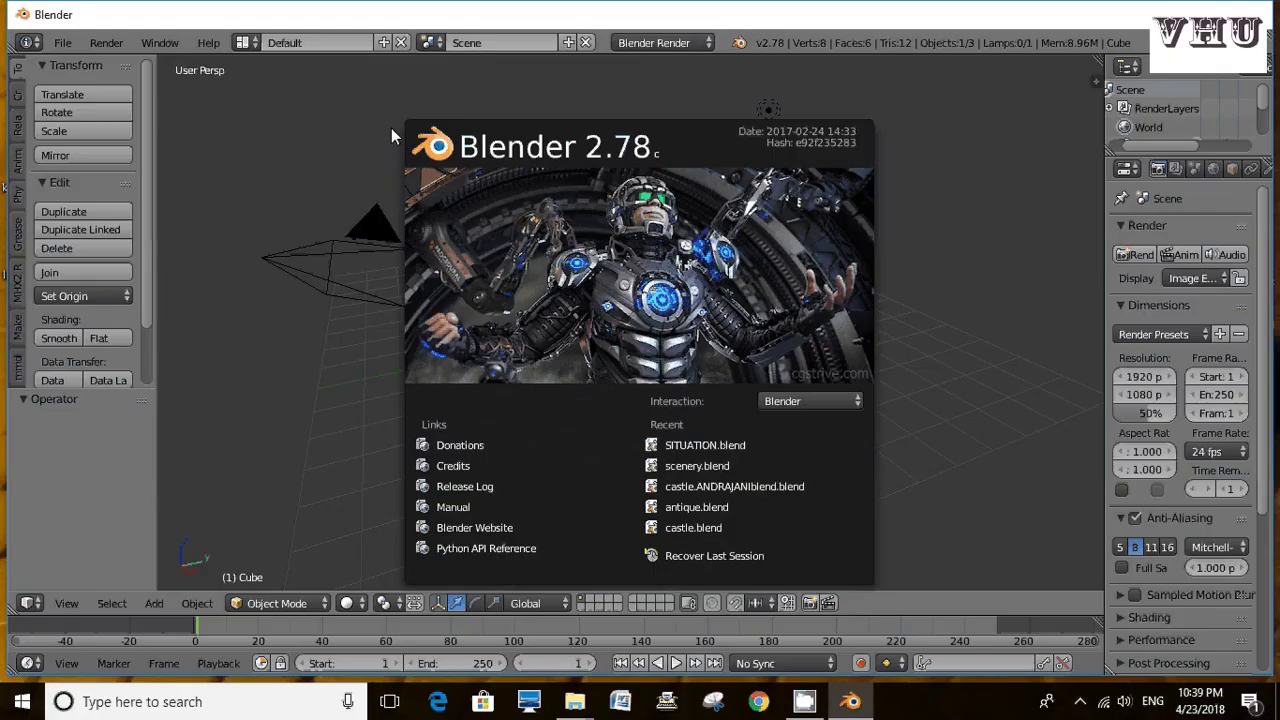
left_click(999, 203)
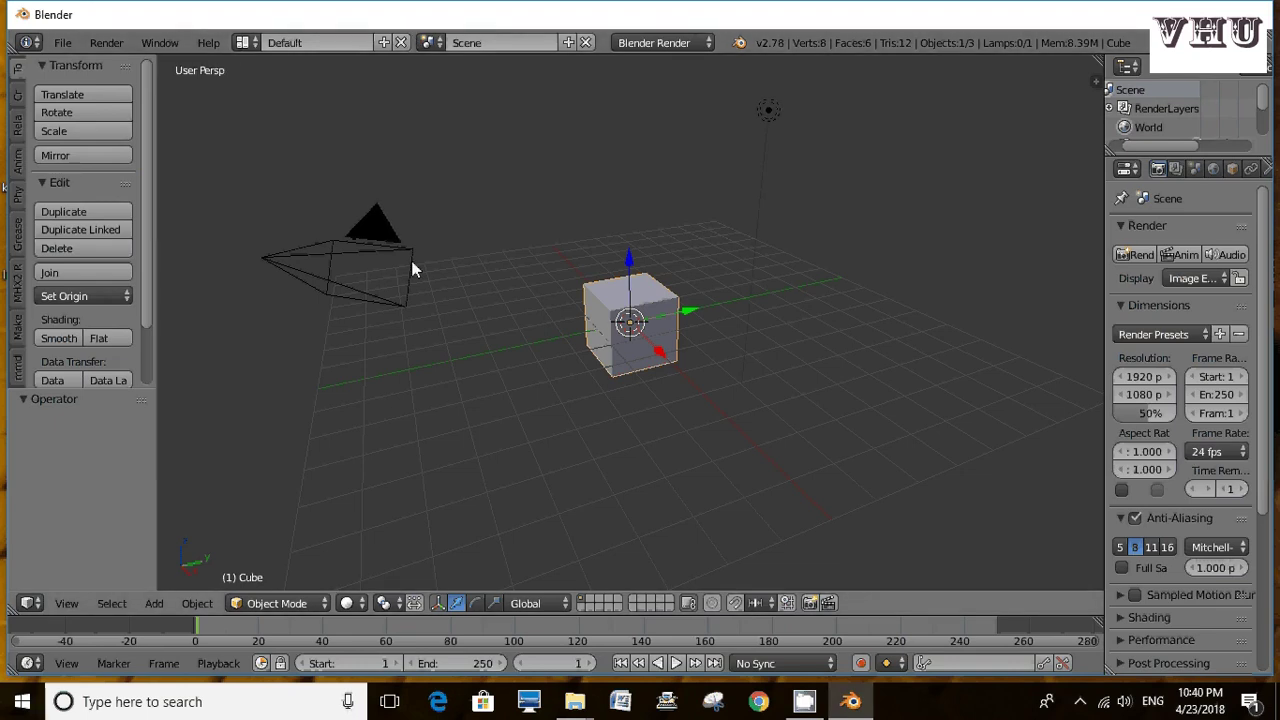
right_click(615, 345)
key("Delete")
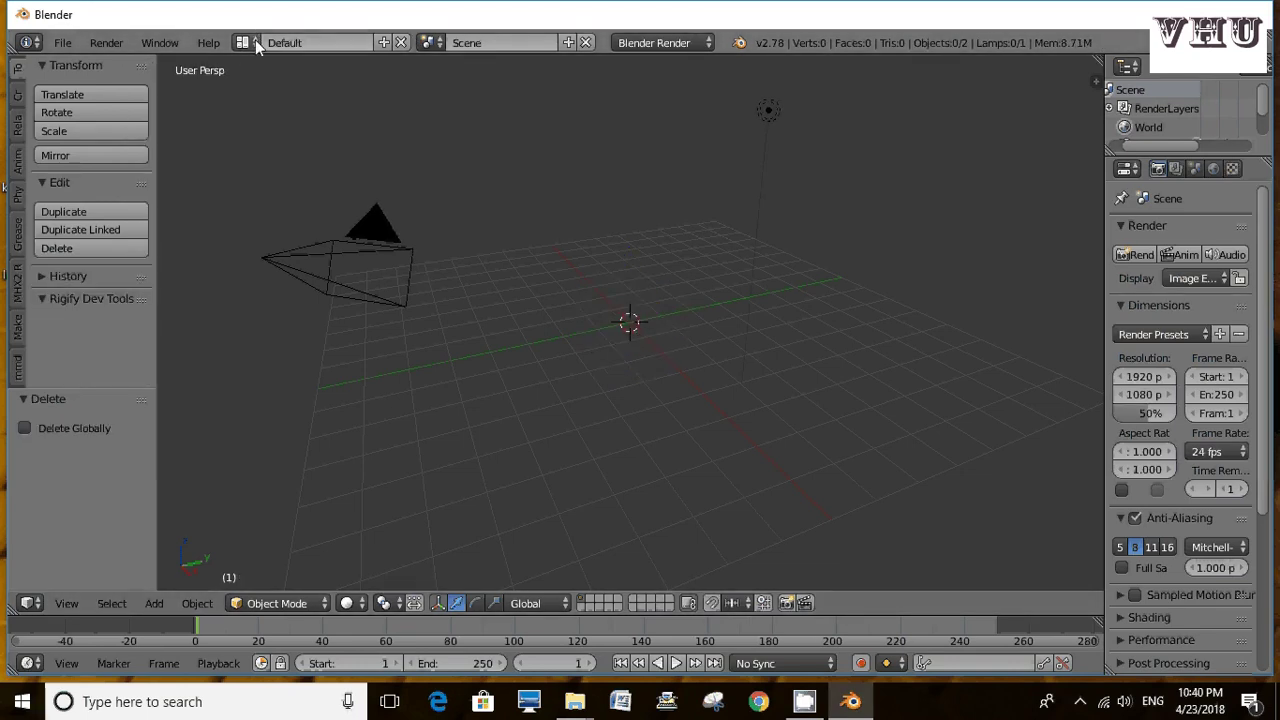
left_click(255, 40)
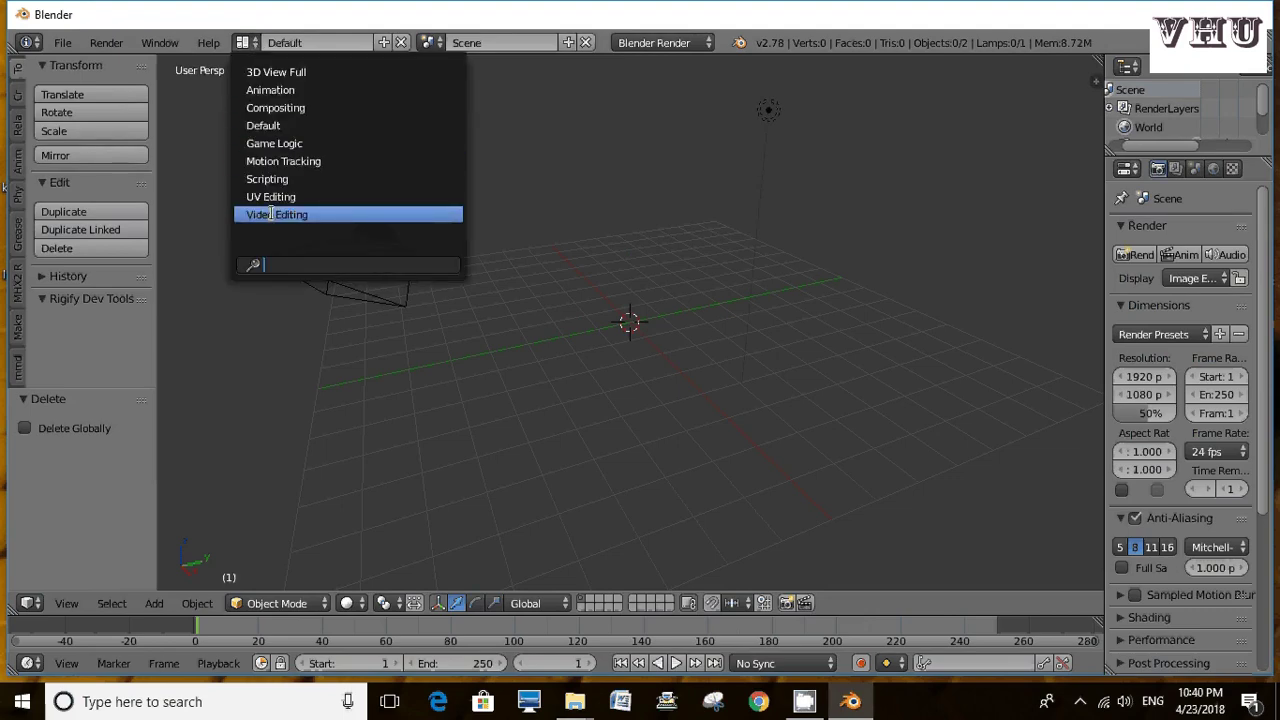
Switch to the Video Editing layout and set the current frame to 138
left_click(271, 214)
left_click(253, 40)
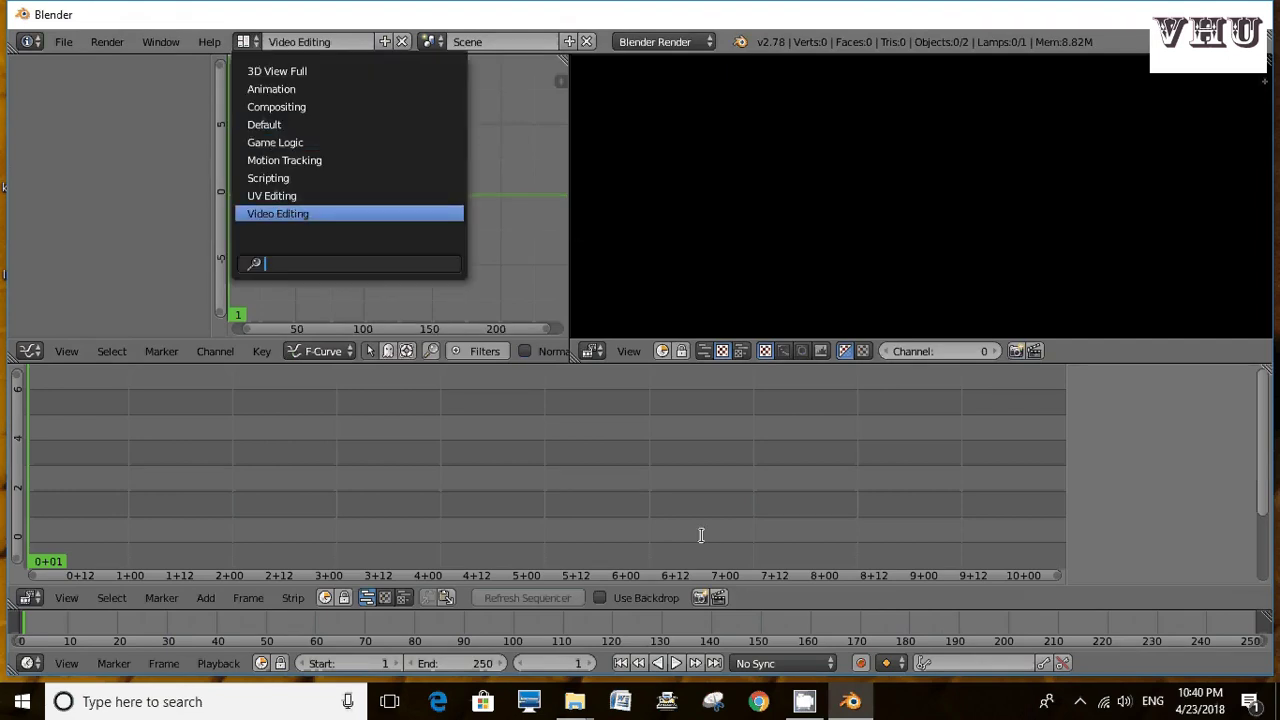
left_click(665, 525)
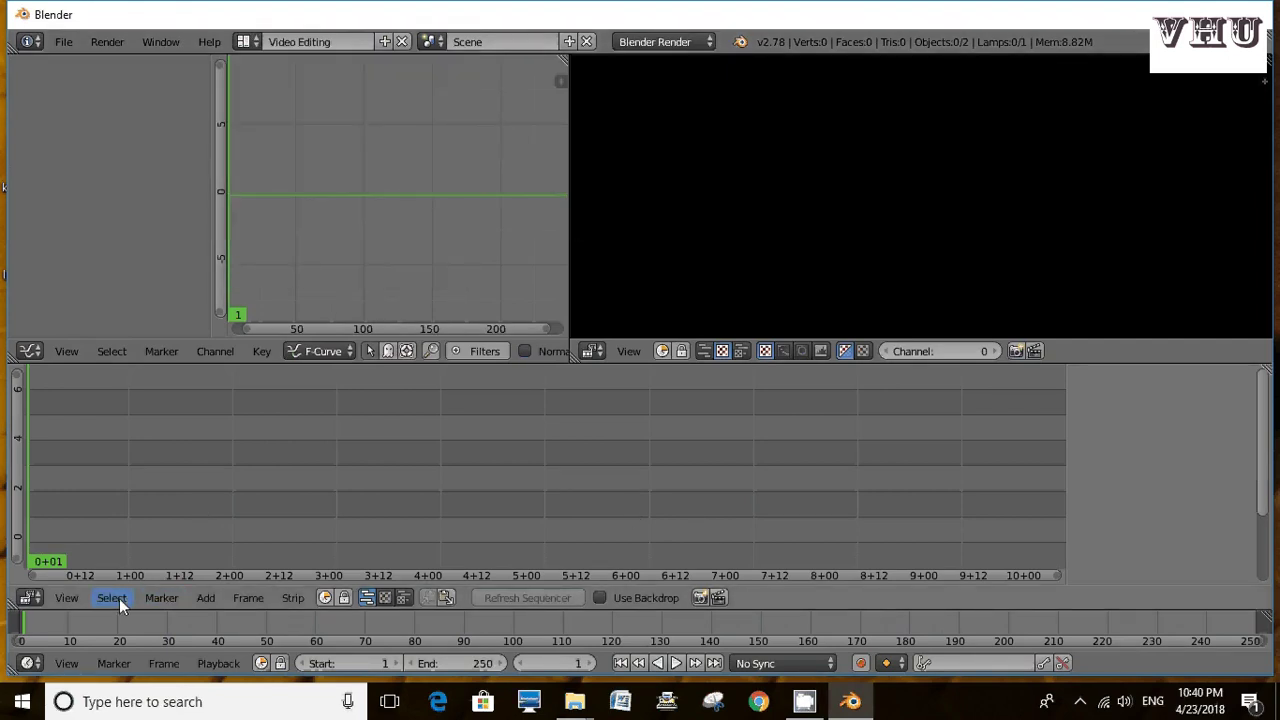
left_click(199, 597)
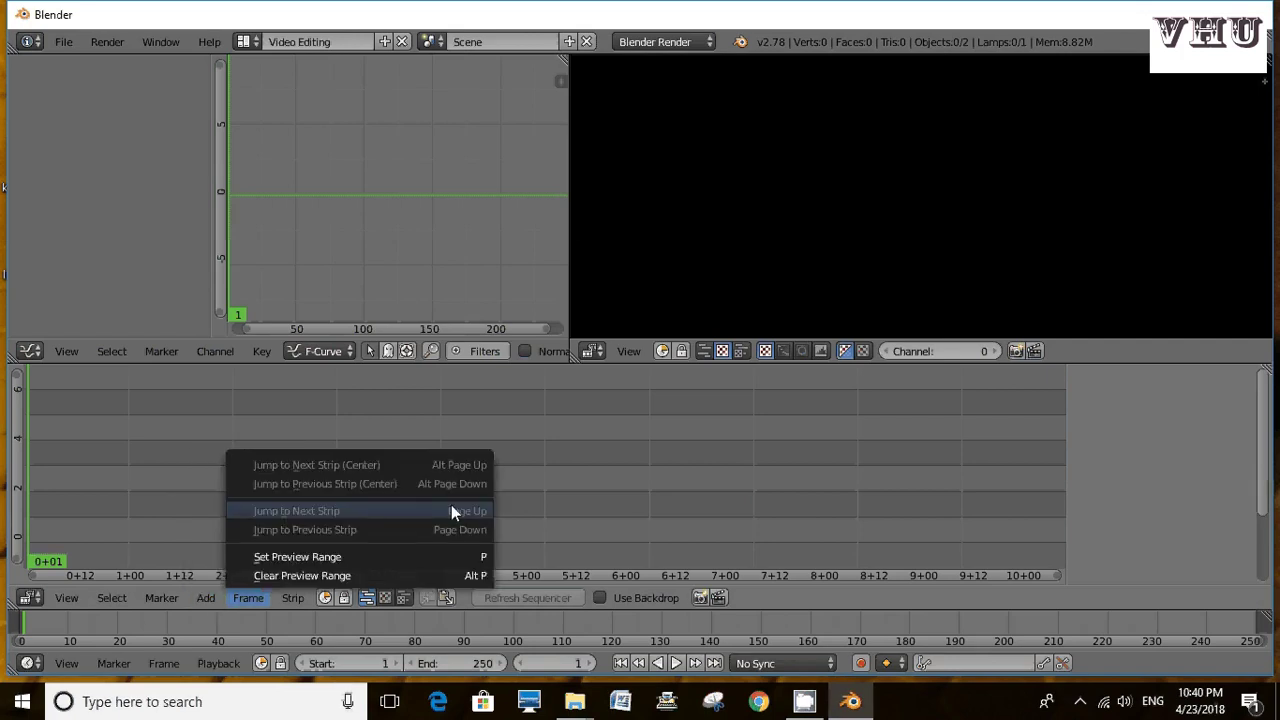
left_click(599, 434)
Add PLEASING.jpg from Desktop/test video as an image strip
key("shift+a")
mouse_move(599, 437)
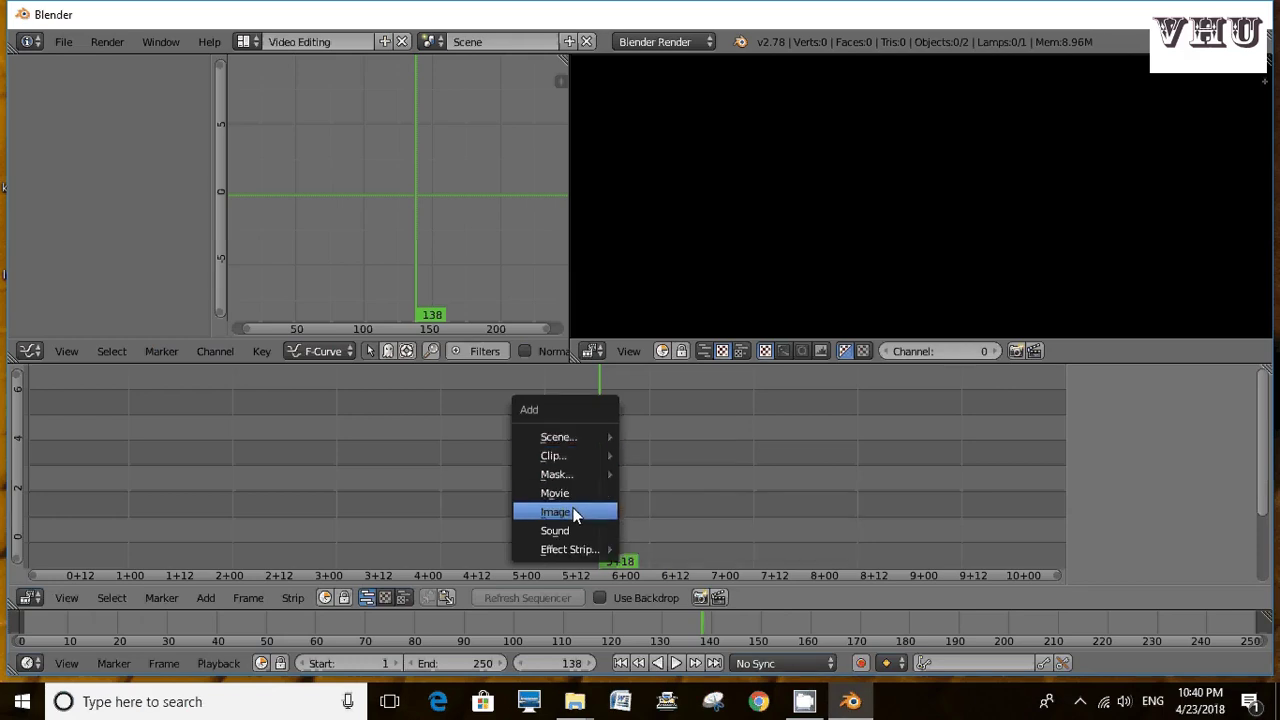
mouse_move(567, 458)
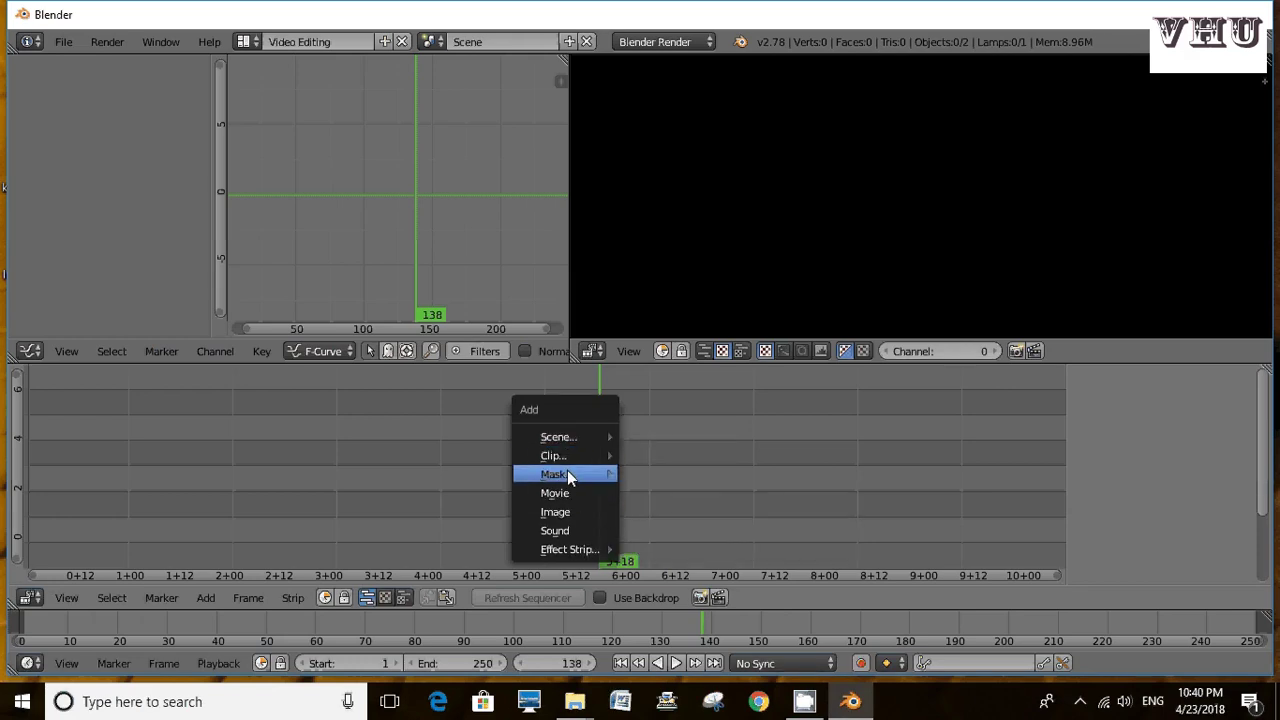
left_click(563, 511)
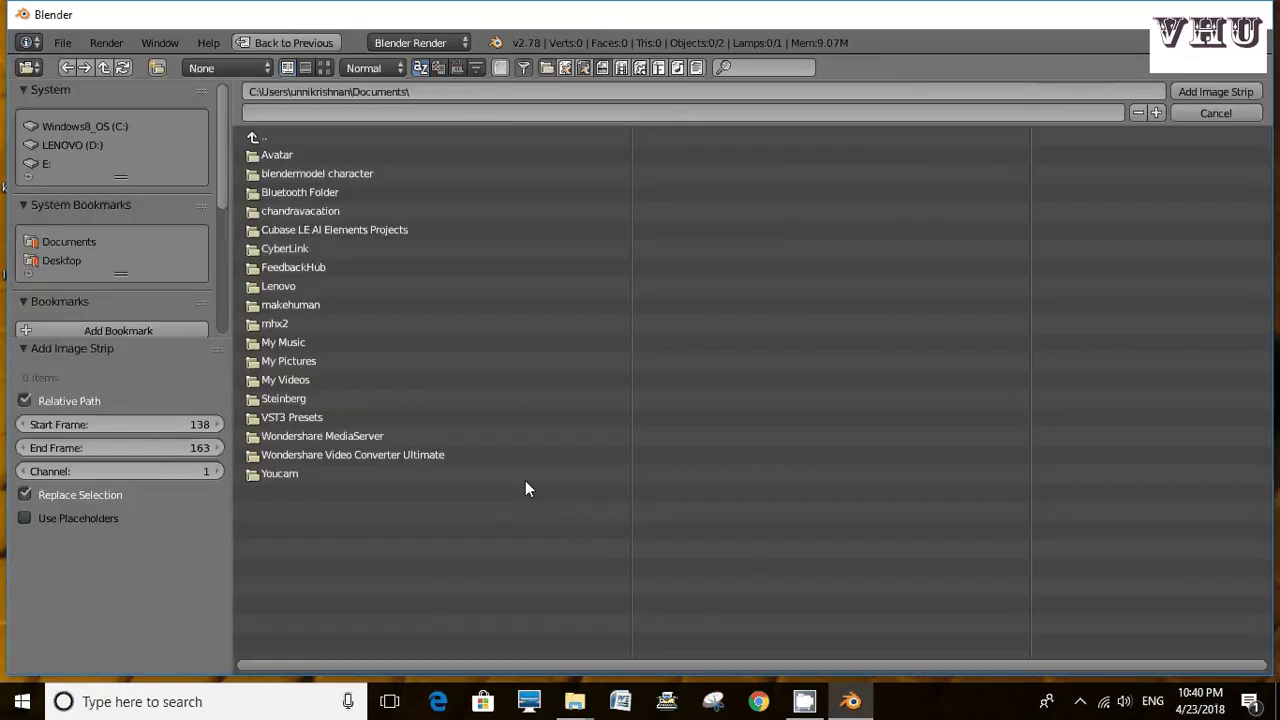
left_click(55, 261)
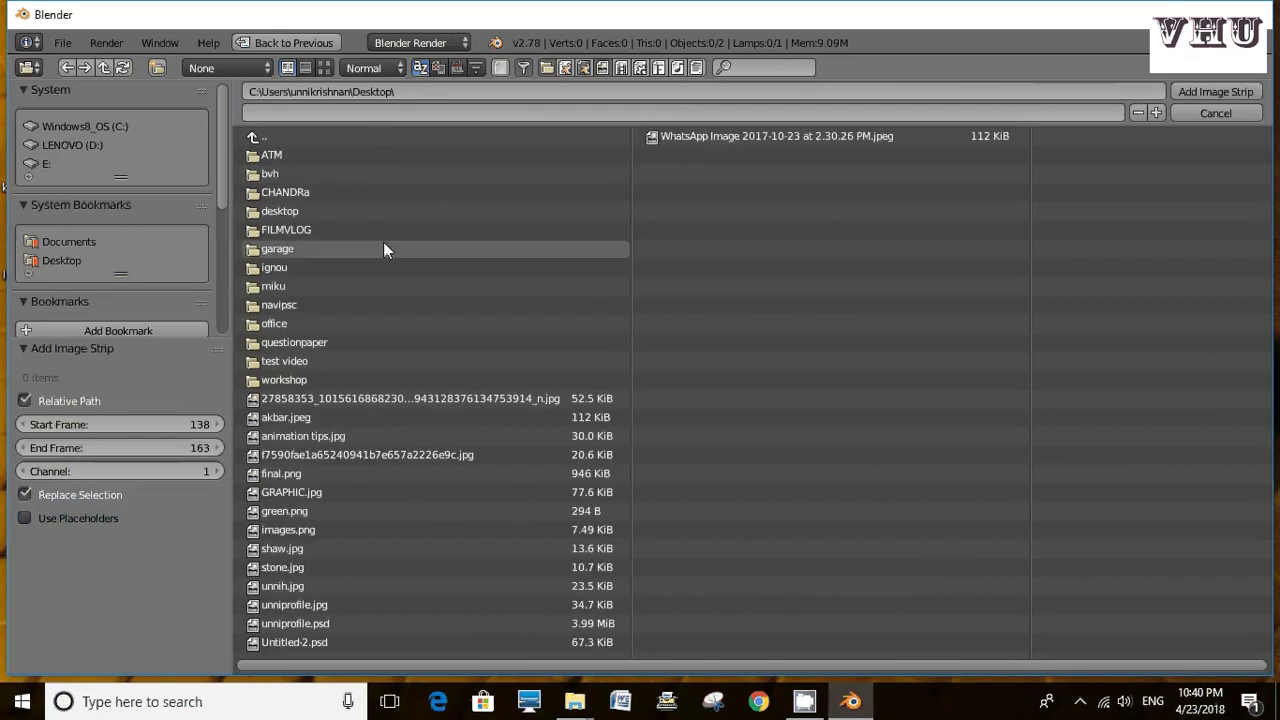
left_click(282, 360)
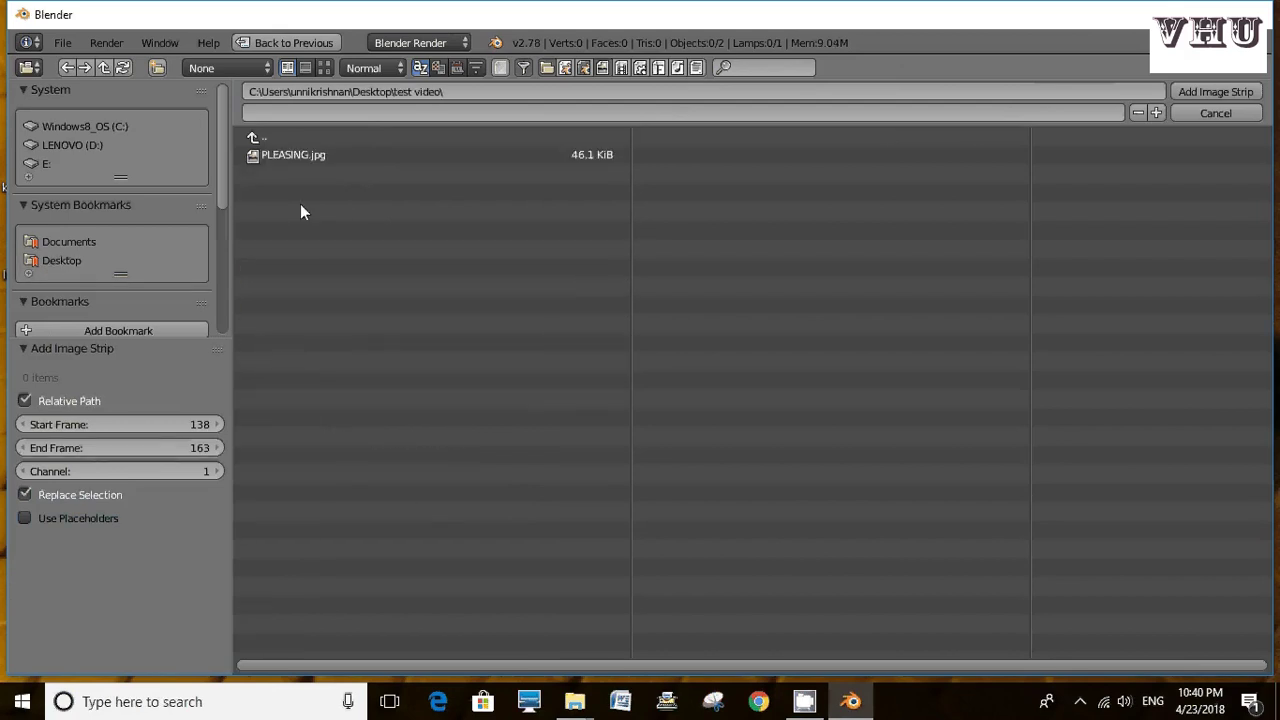
left_click(290, 155)
left_click(1211, 91)
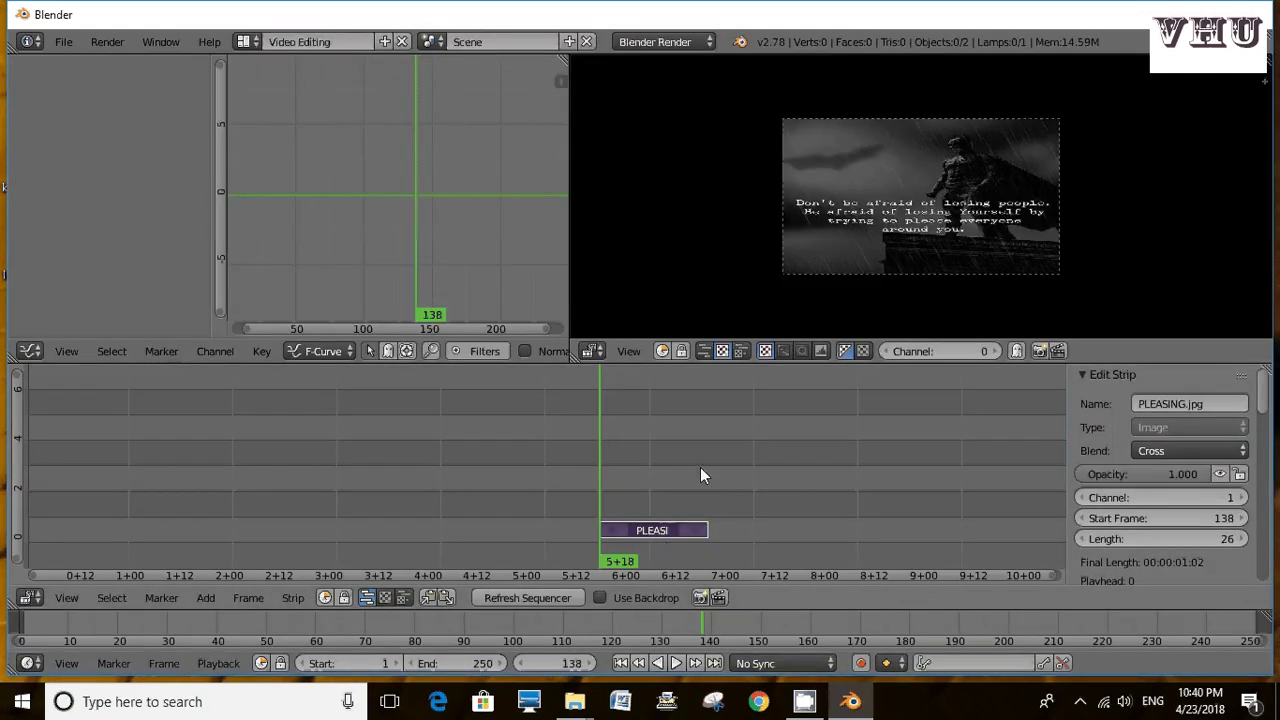
Slide the PLEASING.jpg strip to start at frame 6 and set the playhead to frame 8
key("g")
left_click(151, 488)
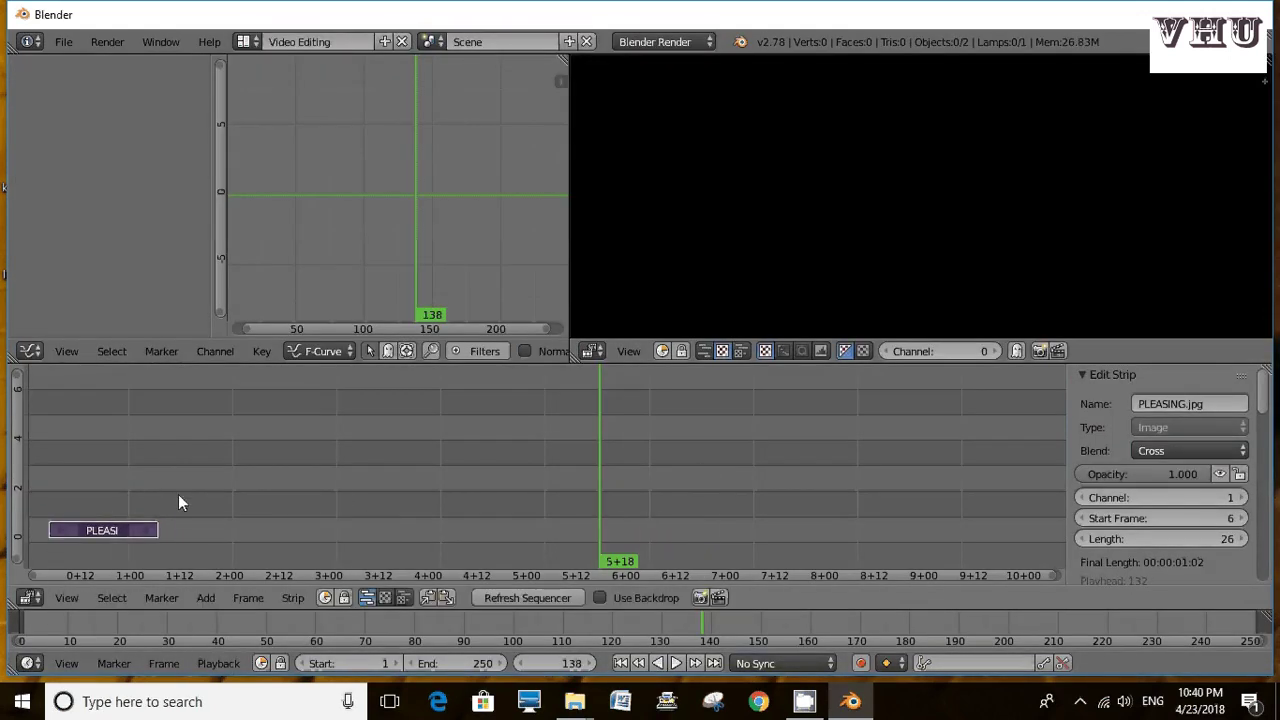
left_click(58, 558)
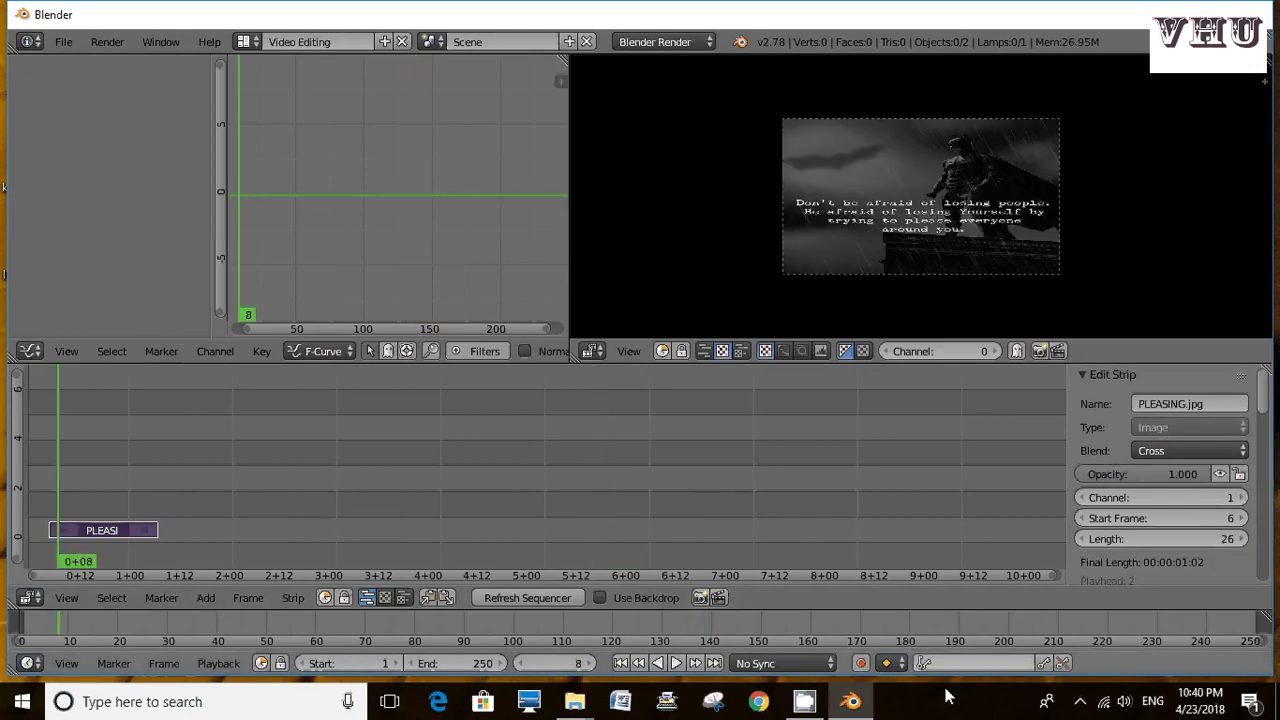
left_click(1080, 701)
left_click(1080, 628)
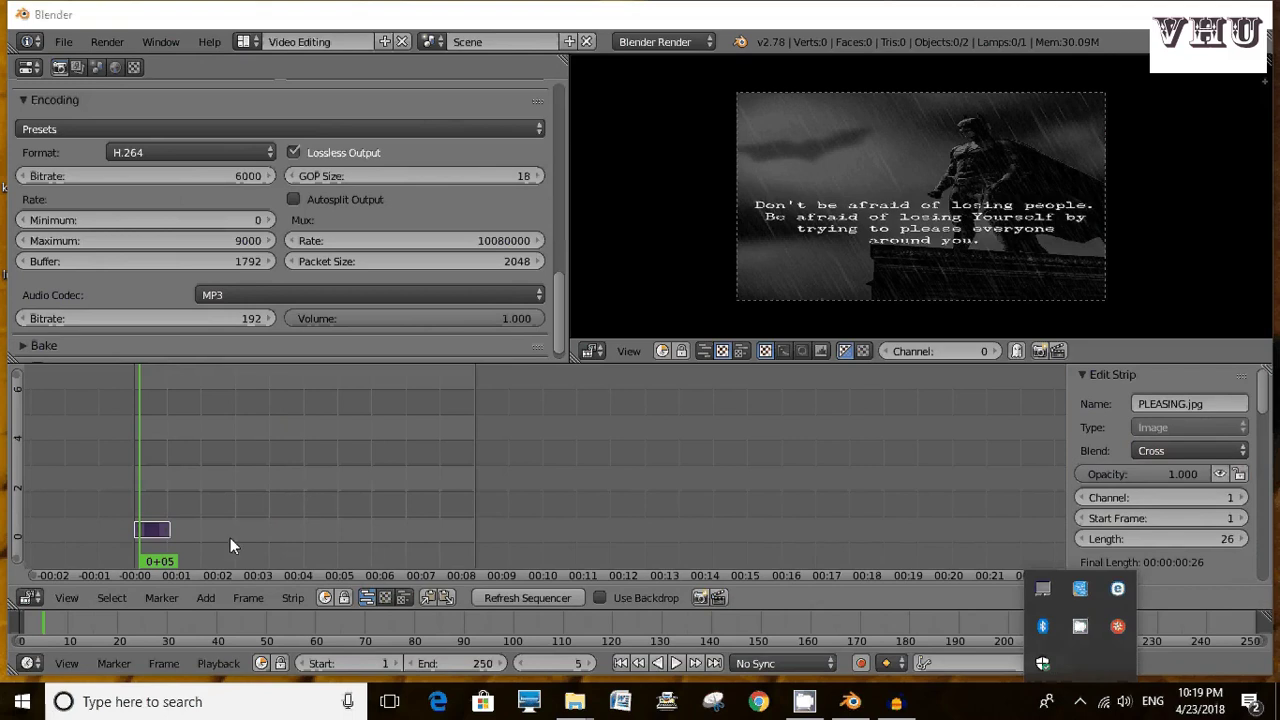
left_click(205, 597)
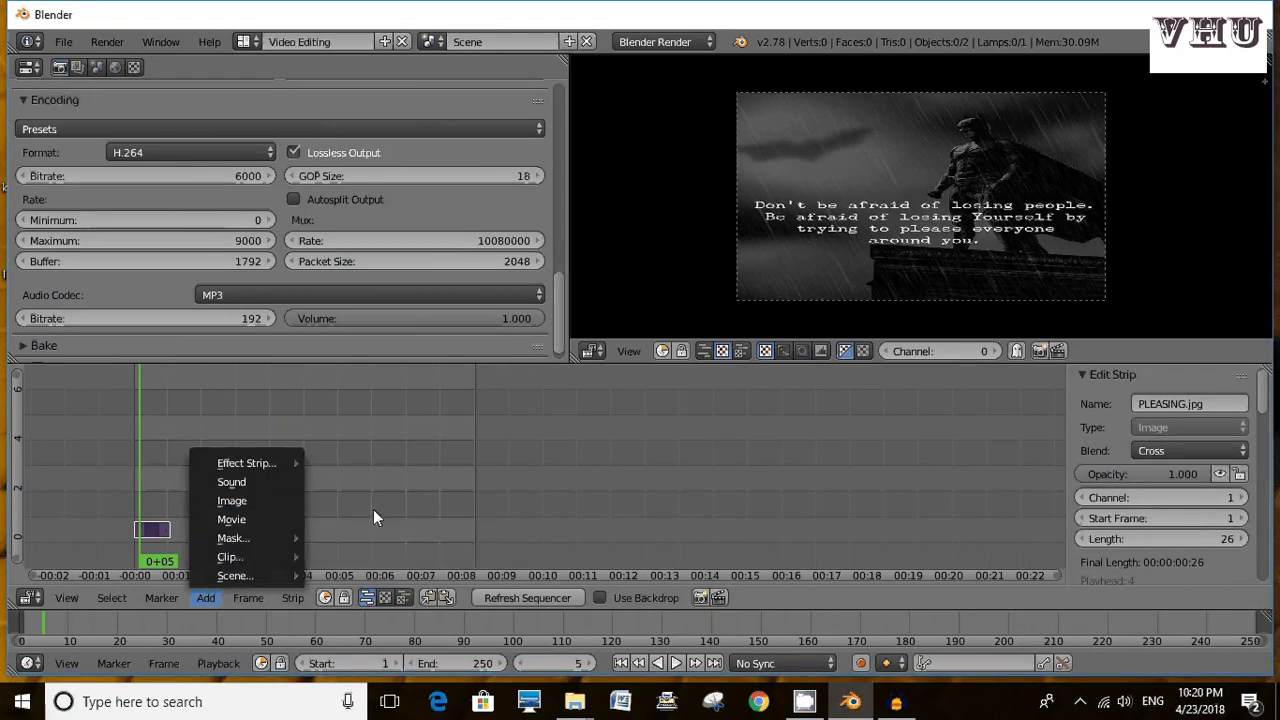
Add MVI_1095.MOV from the test video folder as a movie strip
key("Escape")
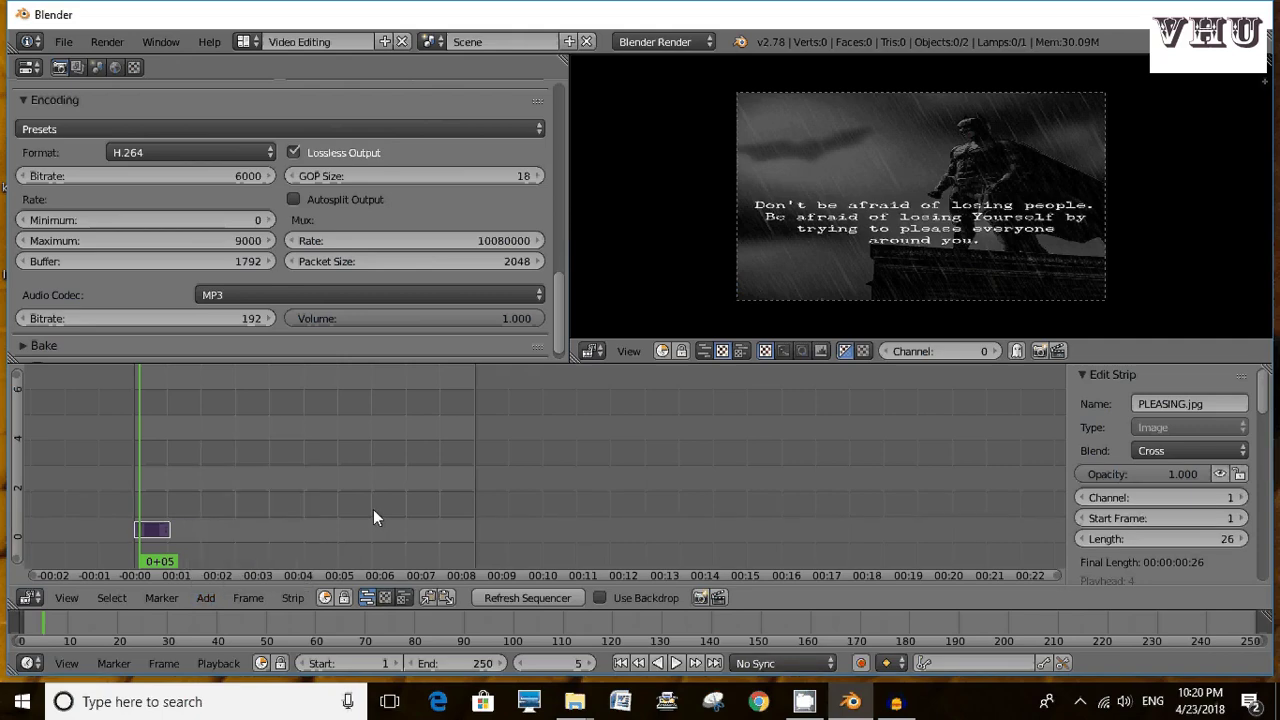
key("shift+a")
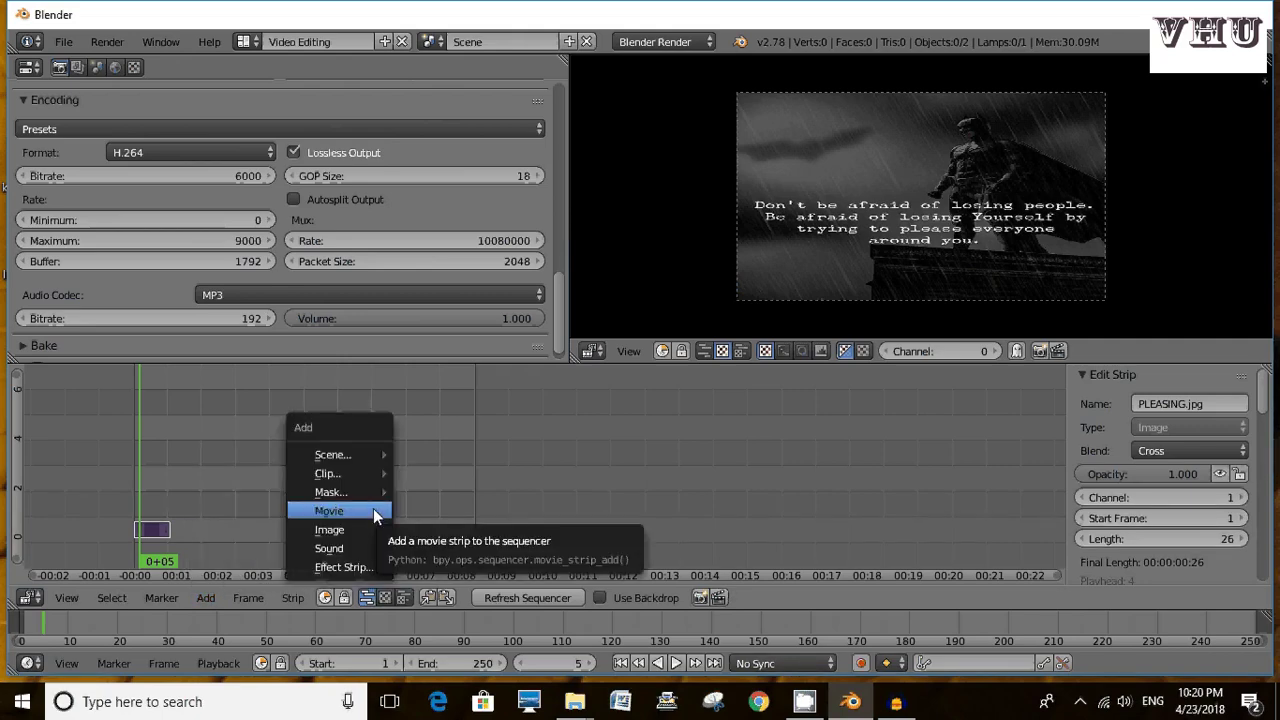
left_click(374, 510)
left_click(291, 156)
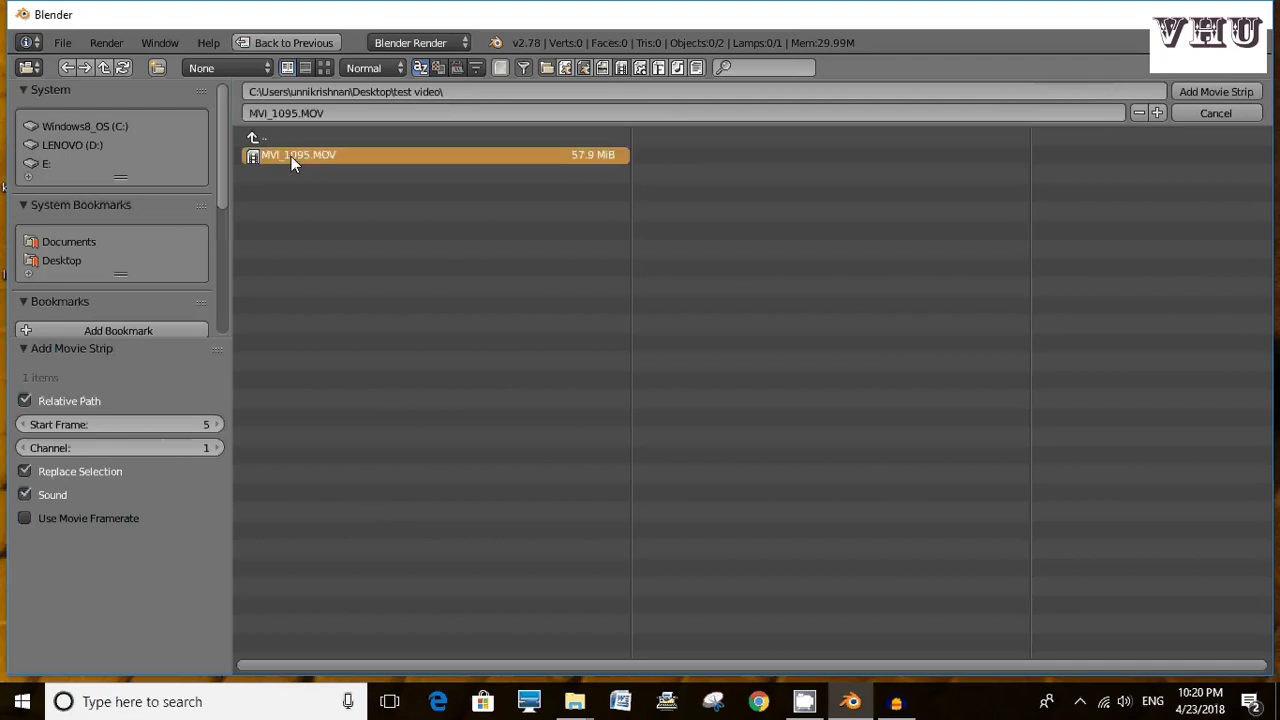
left_click(1247, 96)
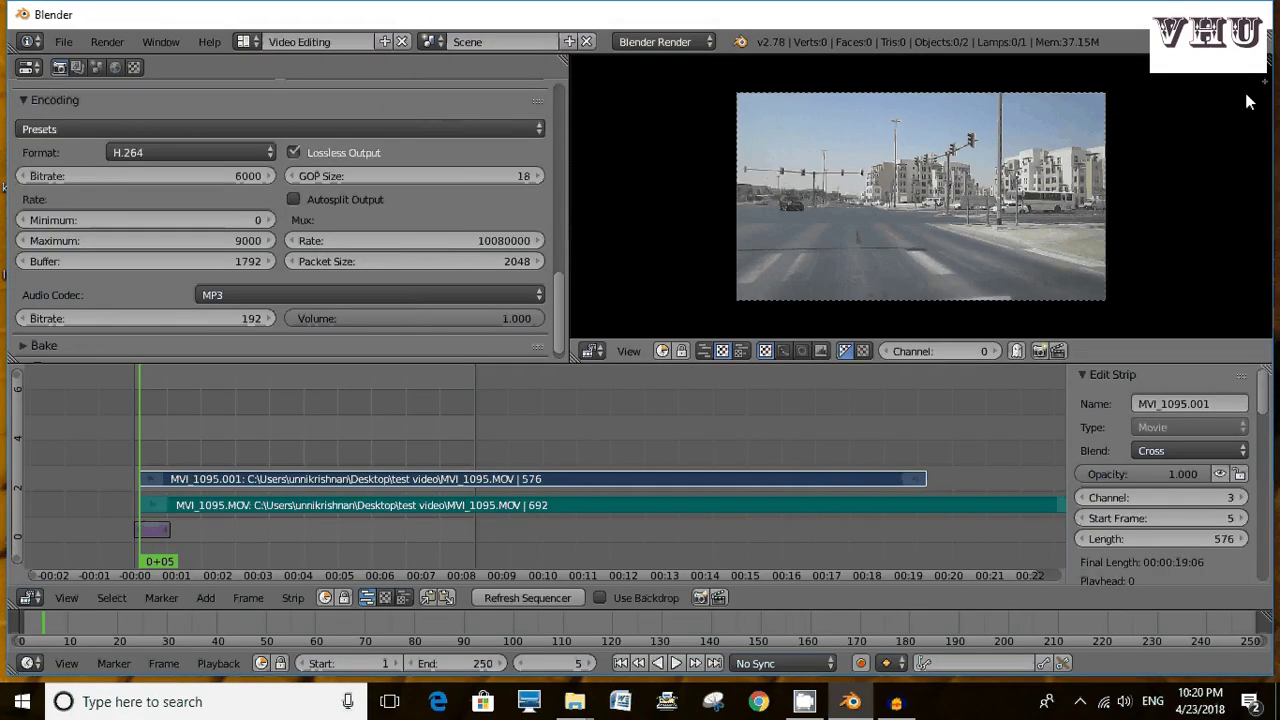
Delete the clip's sound strip and move the movie strip to channel 1 at frame 27
left_click(220, 502)
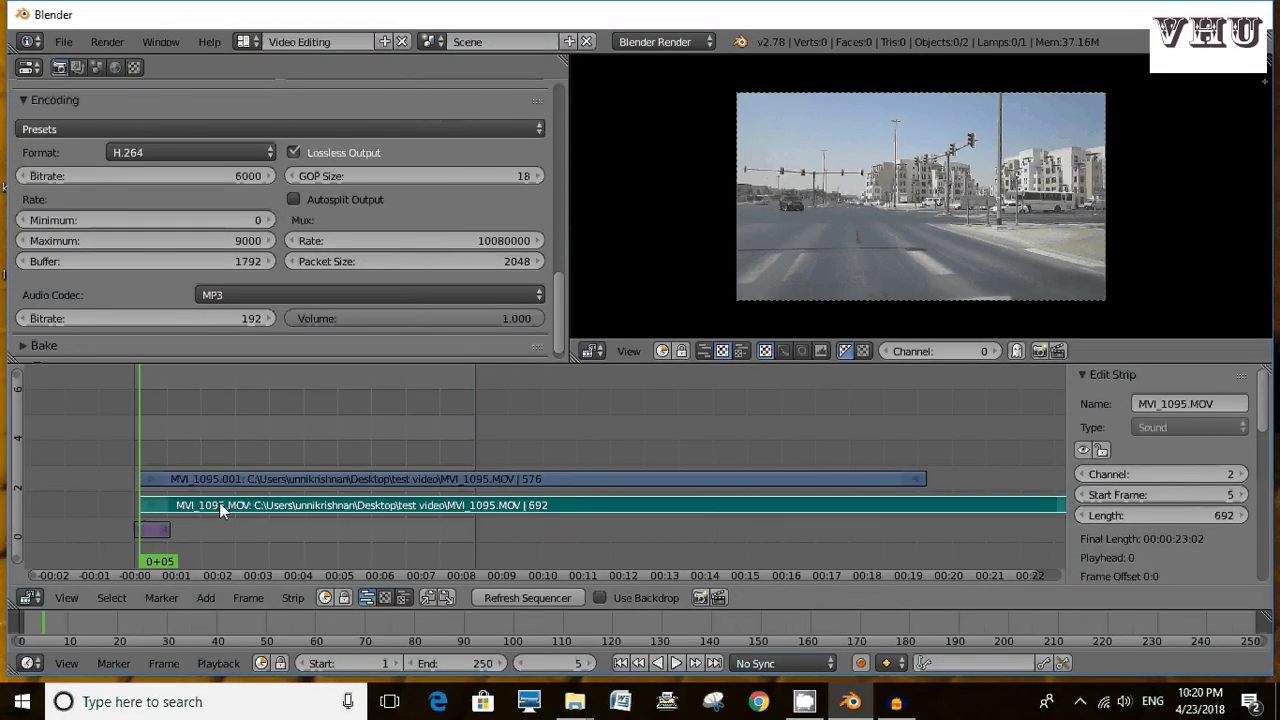
key("x")
left_click(277, 396)
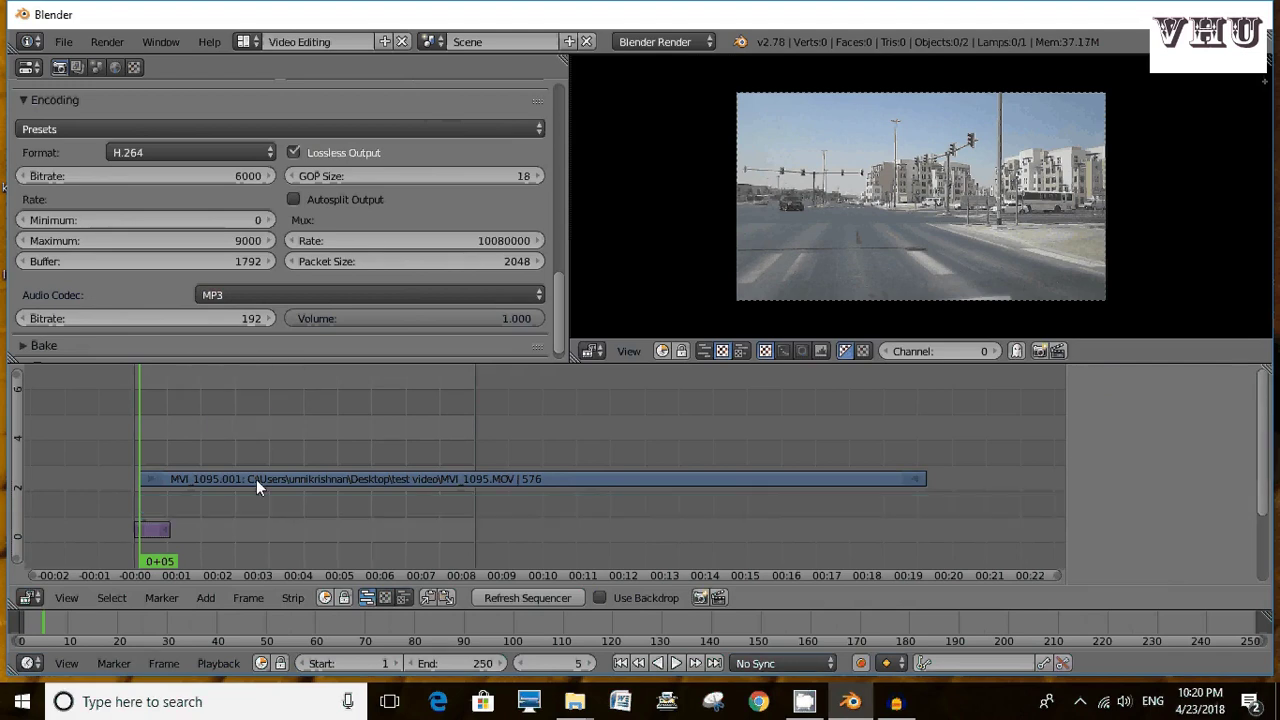
left_click_drag(216, 492, 169, 492)
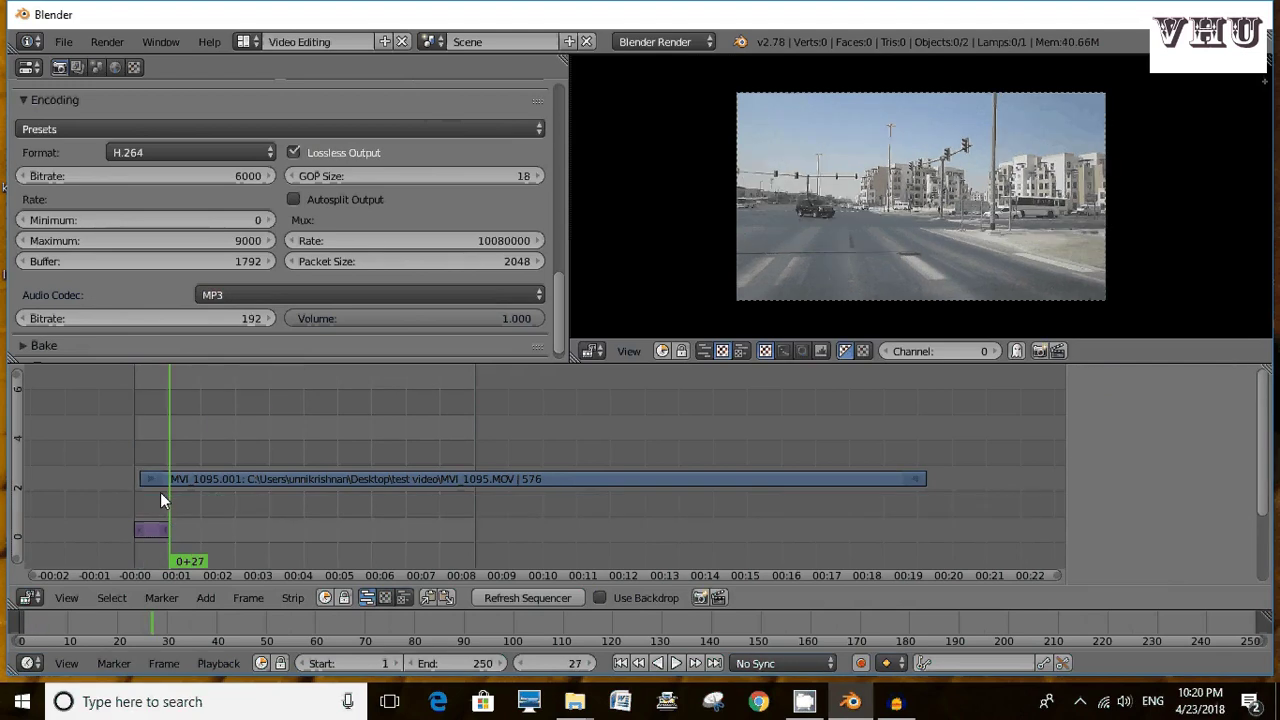
left_click(253, 479)
left_click_drag(253, 479, 288, 549)
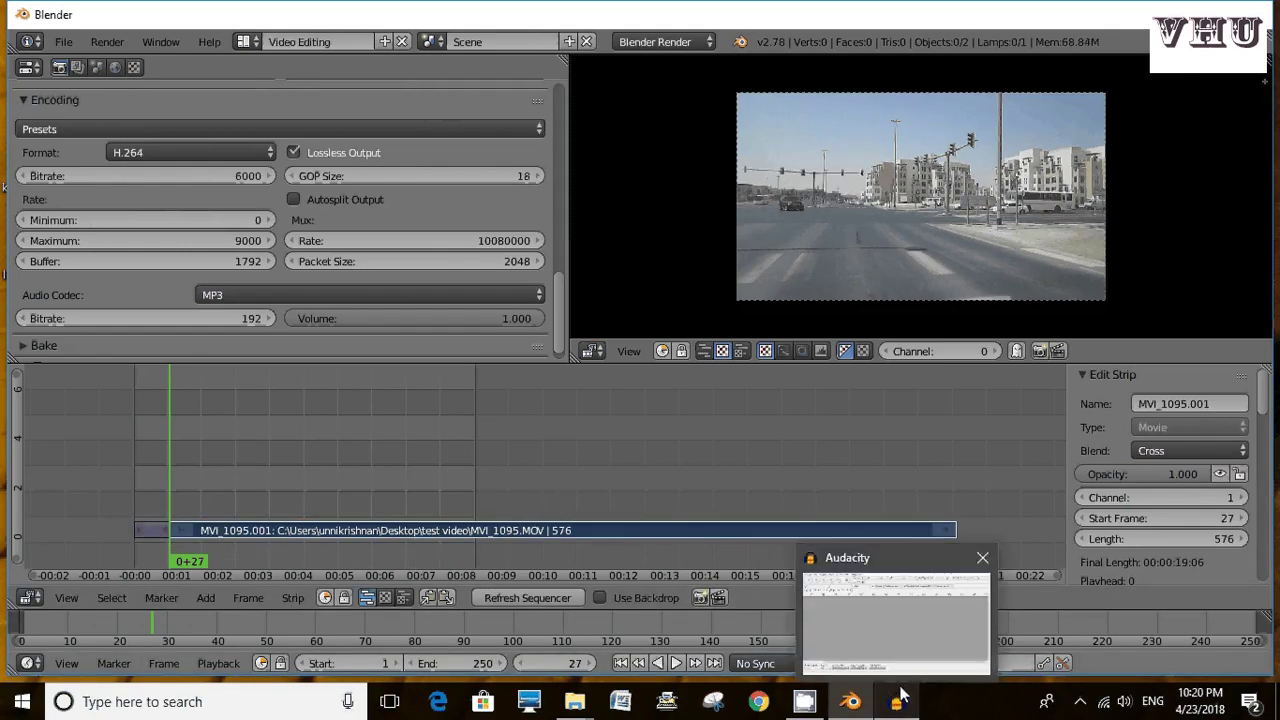
left_click(898, 698)
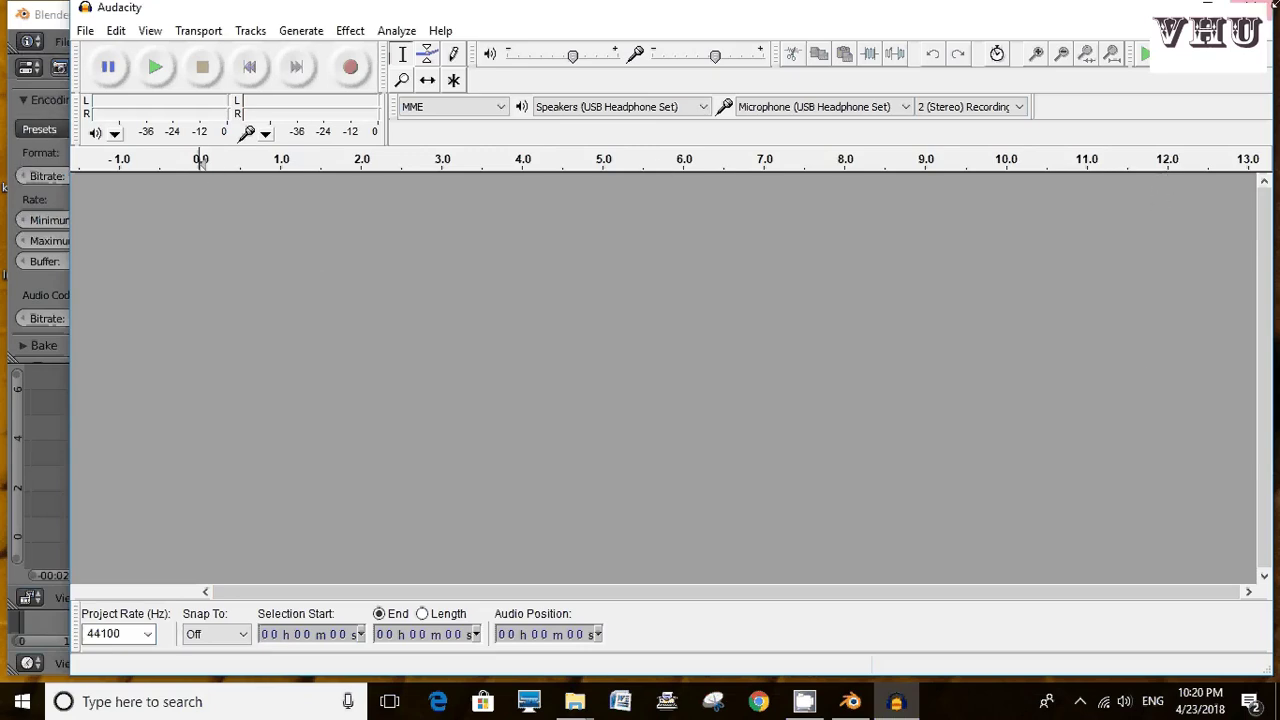
left_click(1162, 8)
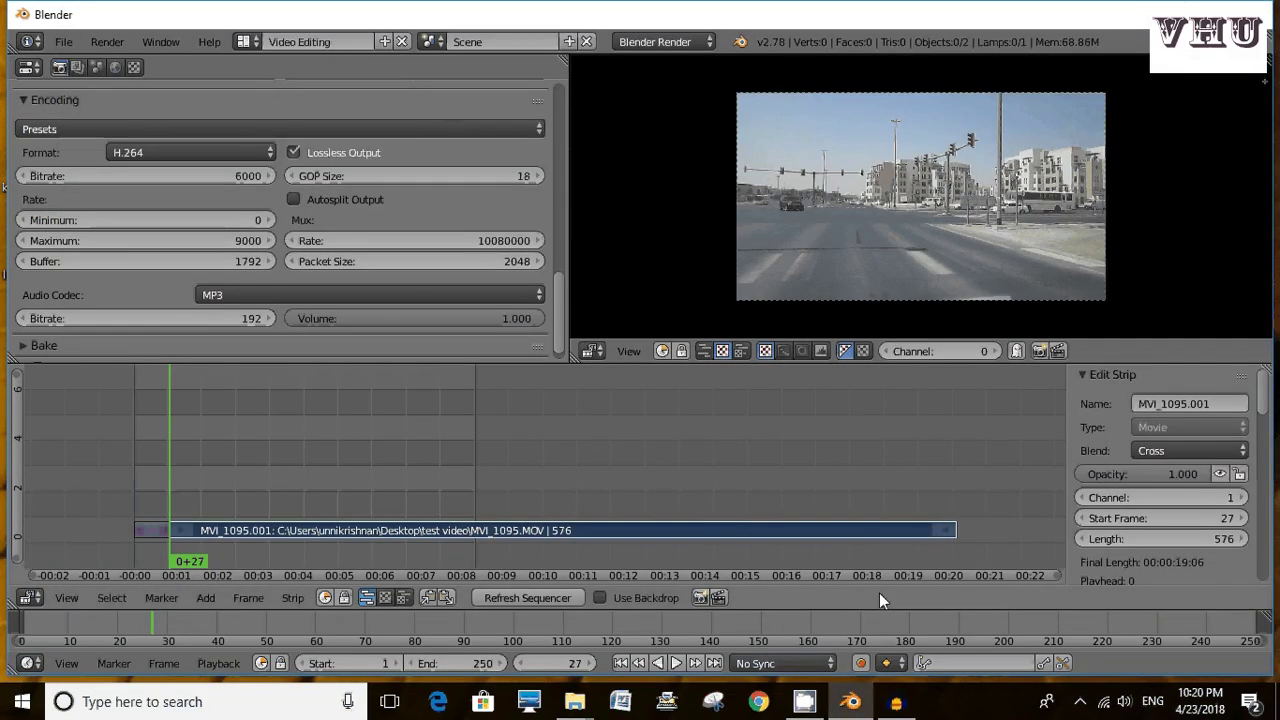
Preview the quote image at frame 8, then select the MVI_1095.001 strip and go to frame 61
left_click(143, 466)
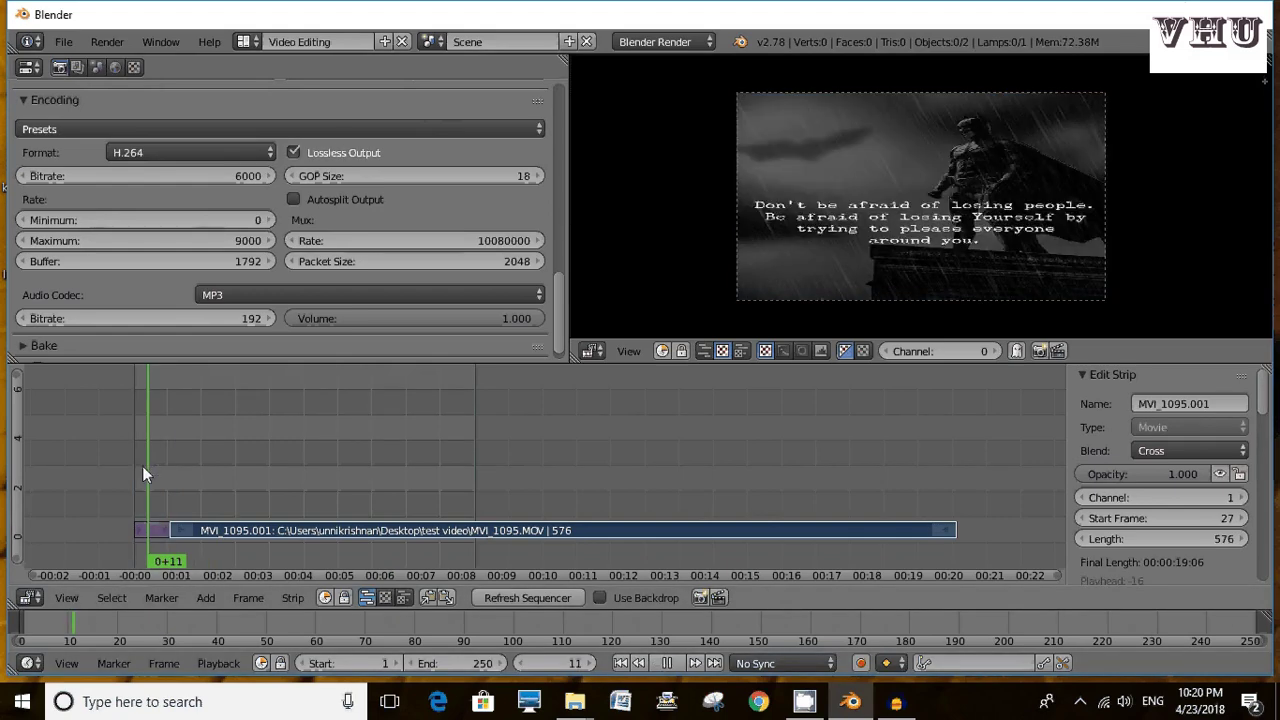
left_click(1079, 703)
left_click(1117, 626)
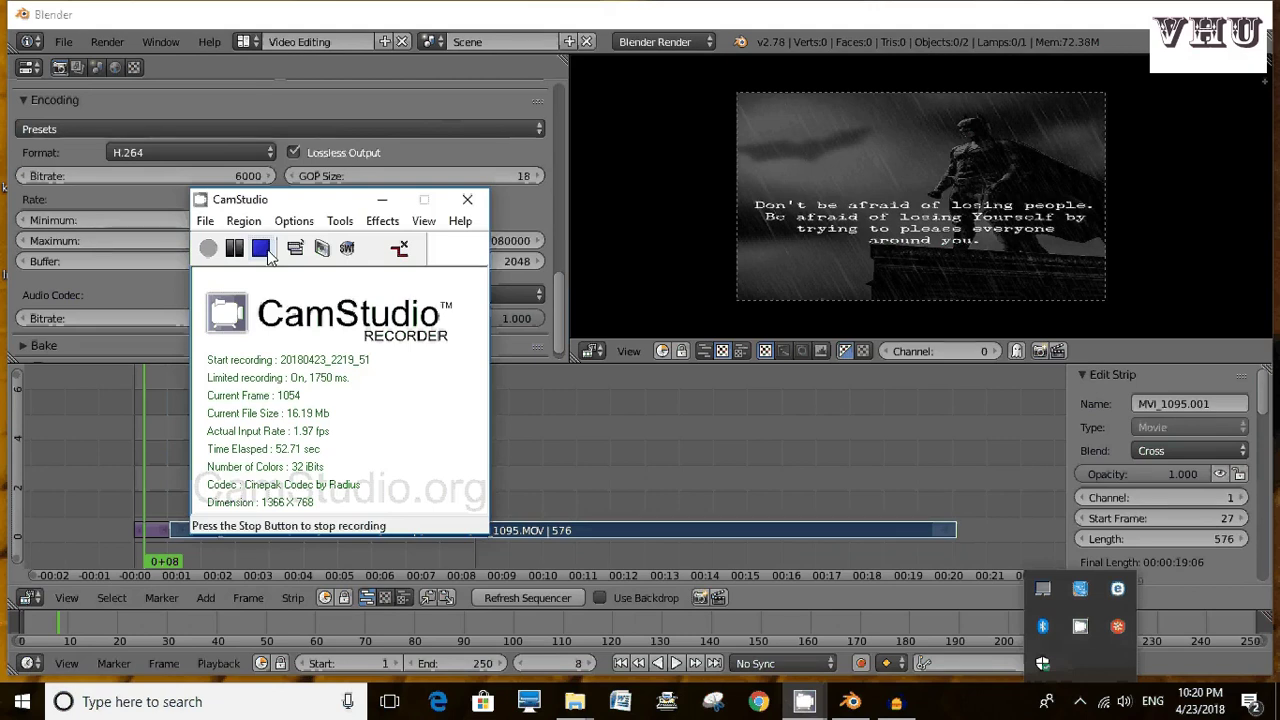
left_click(266, 252)
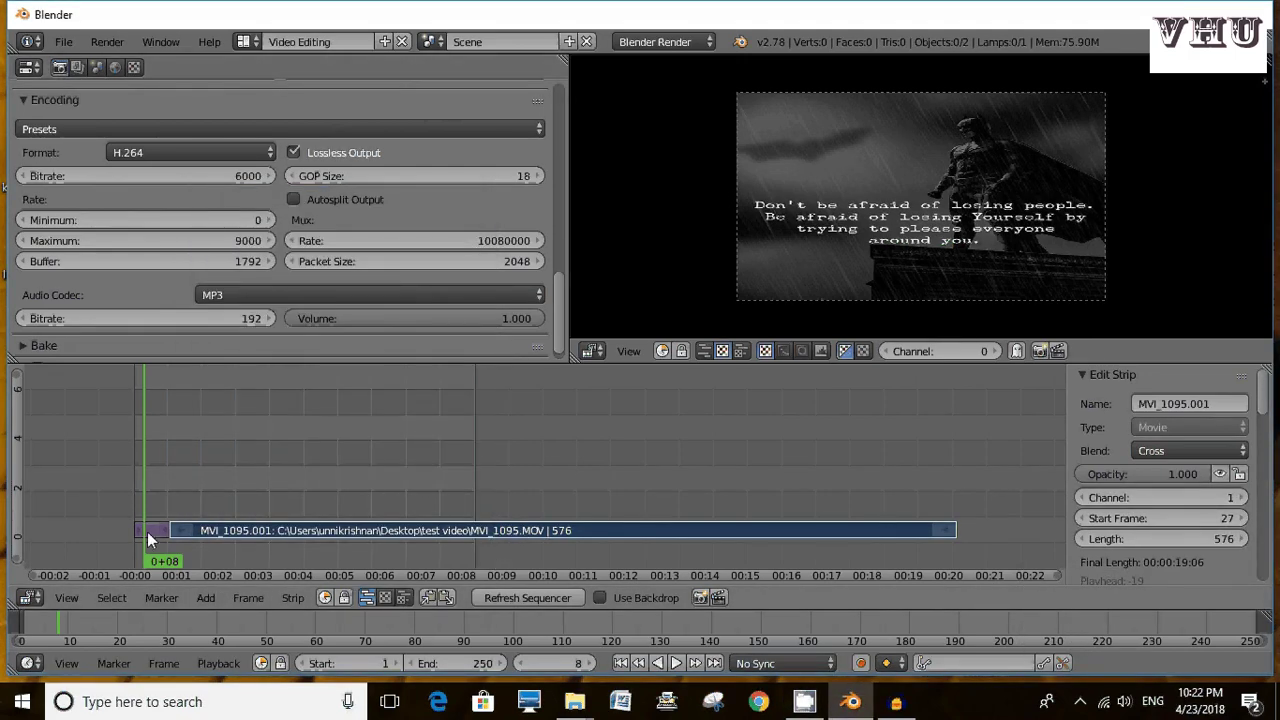
left_click(157, 530)
left_click(195, 527)
left_click(218, 516)
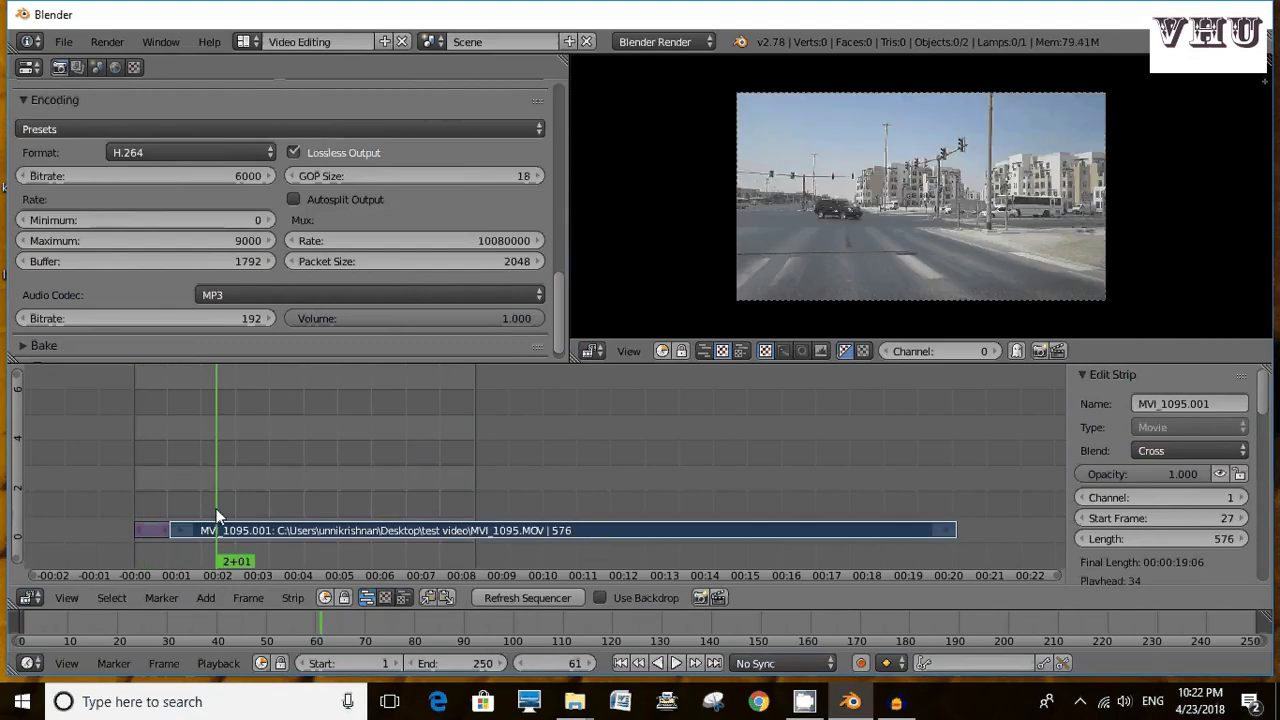
Add testaudio.mp3 as a sound strip
left_click(204, 597)
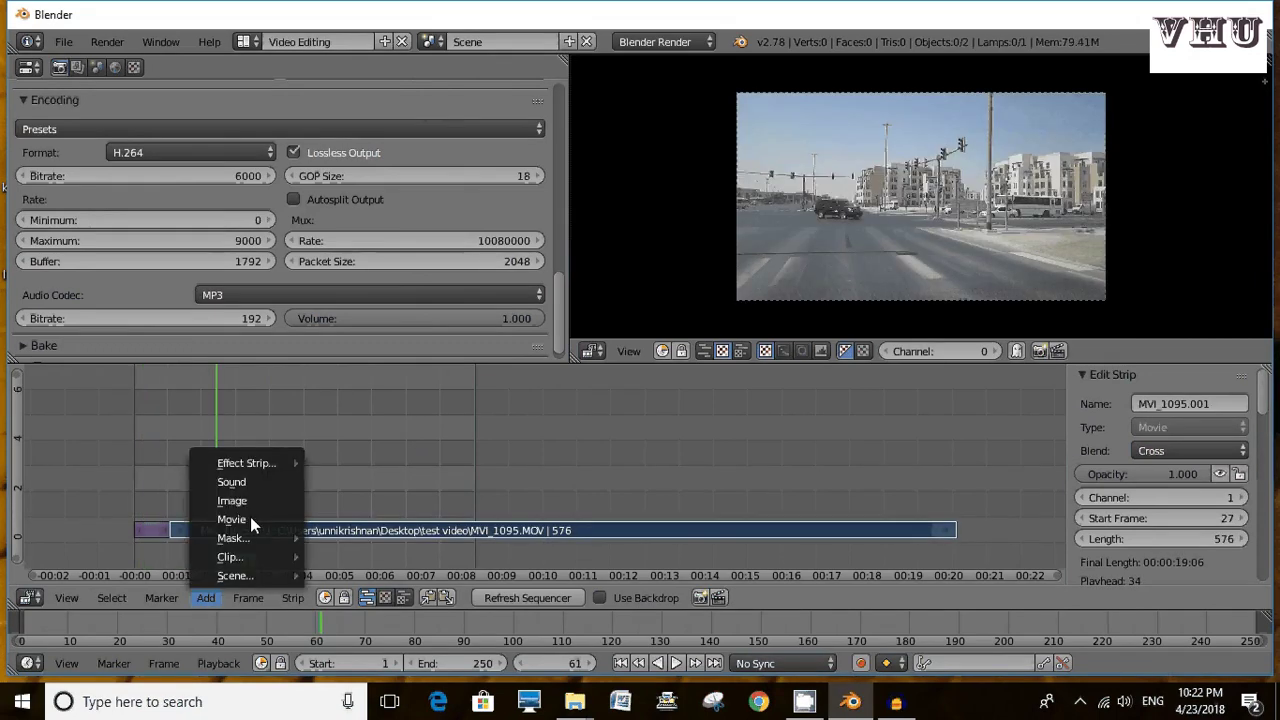
left_click(258, 485)
left_click(291, 154)
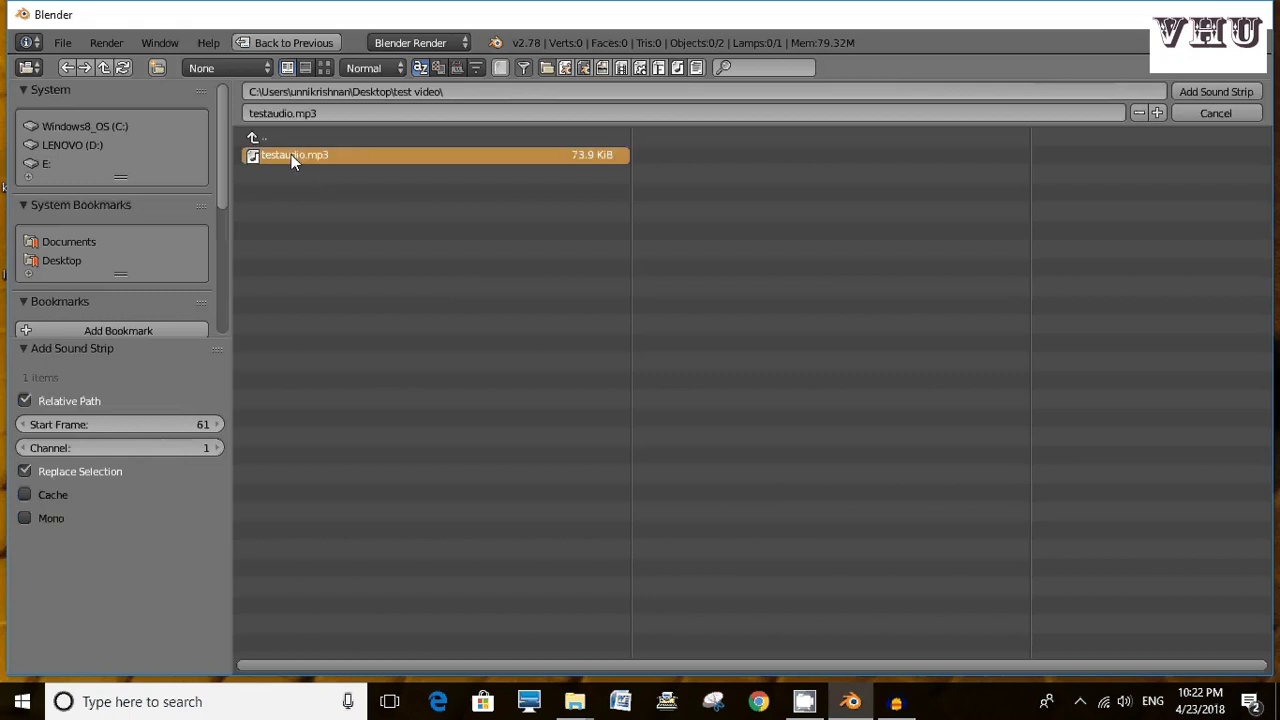
left_click(1232, 95)
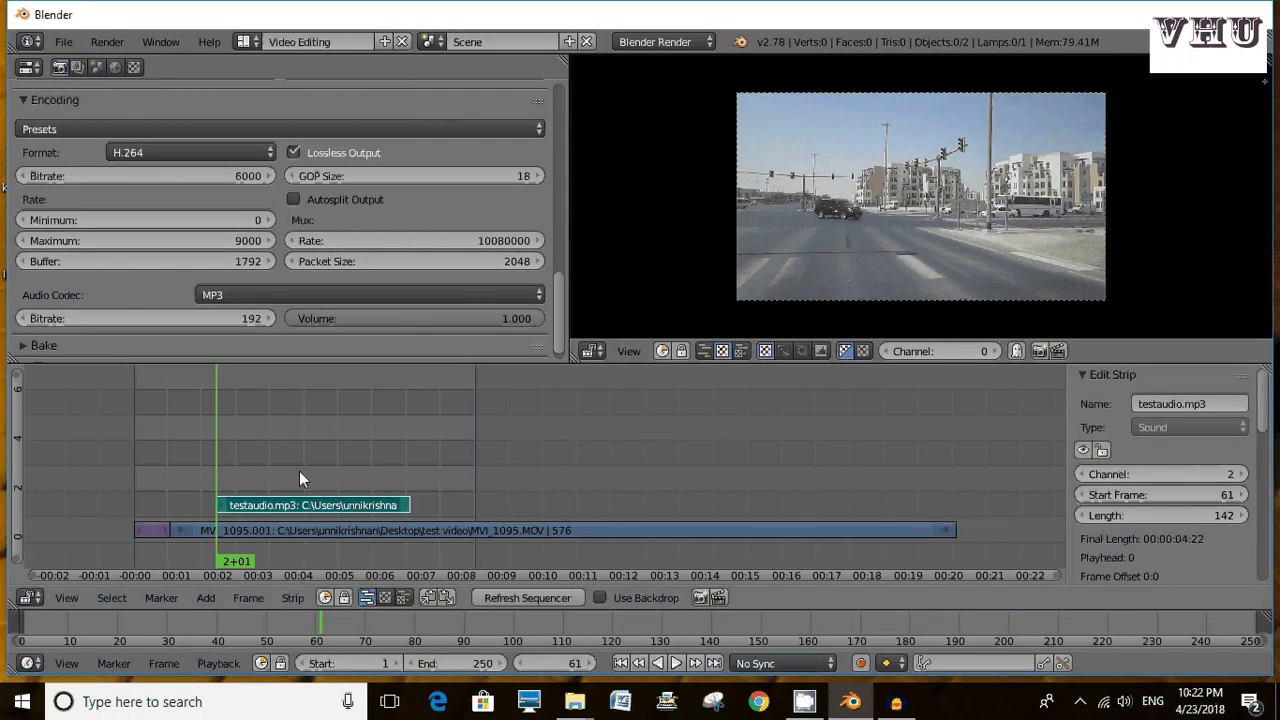
Move the testaudio.mp3 strip to channel 3, starting at frame -1
key("g")
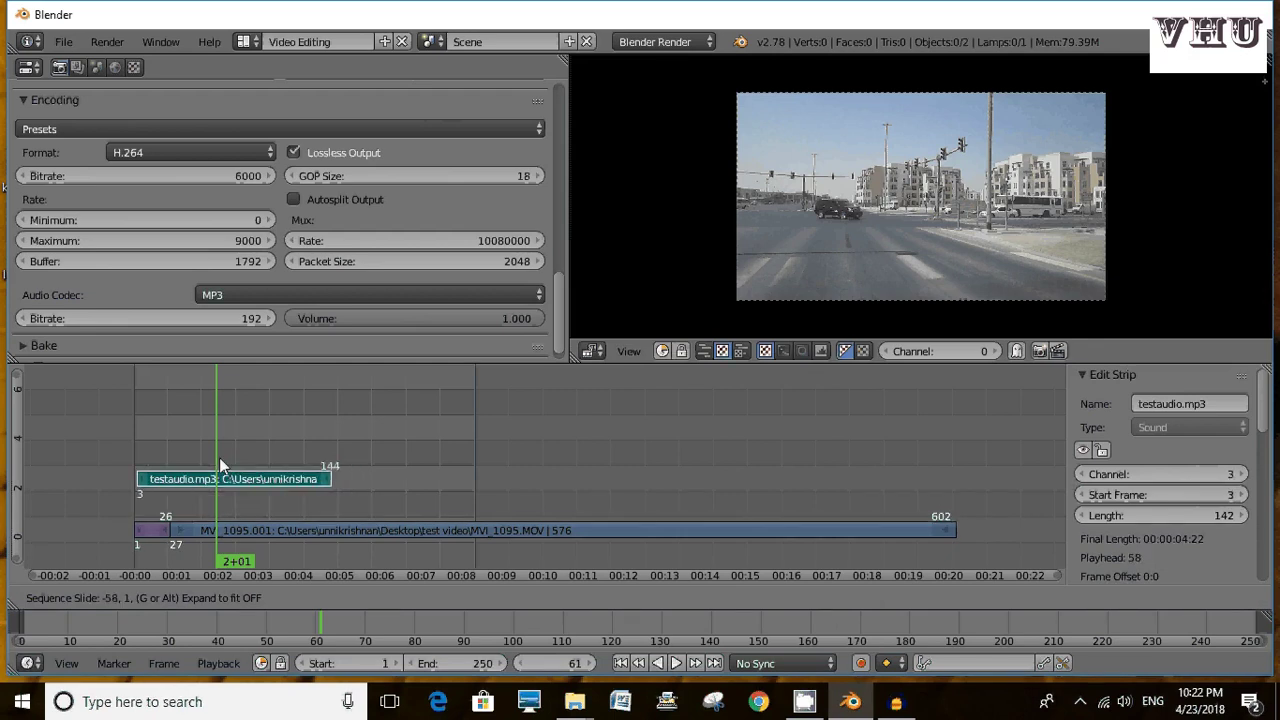
left_click(219, 458)
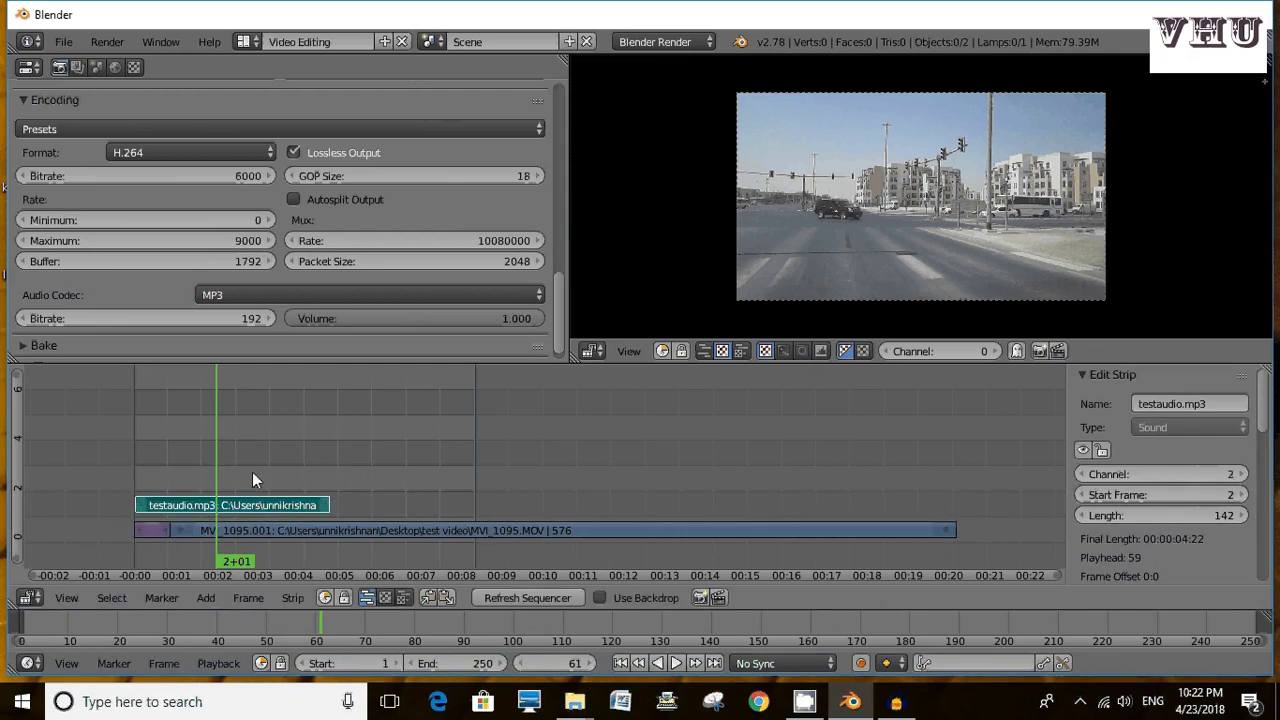
key("g")
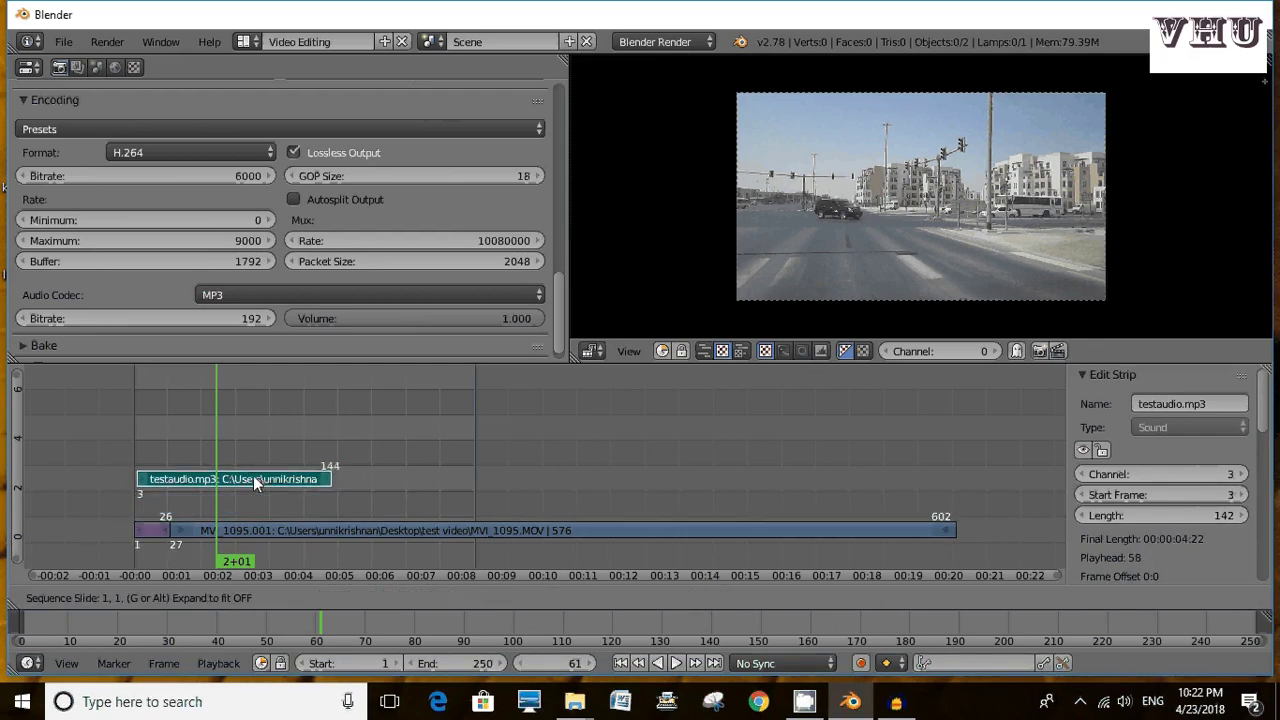
left_click(252, 474)
key("shift+Left")
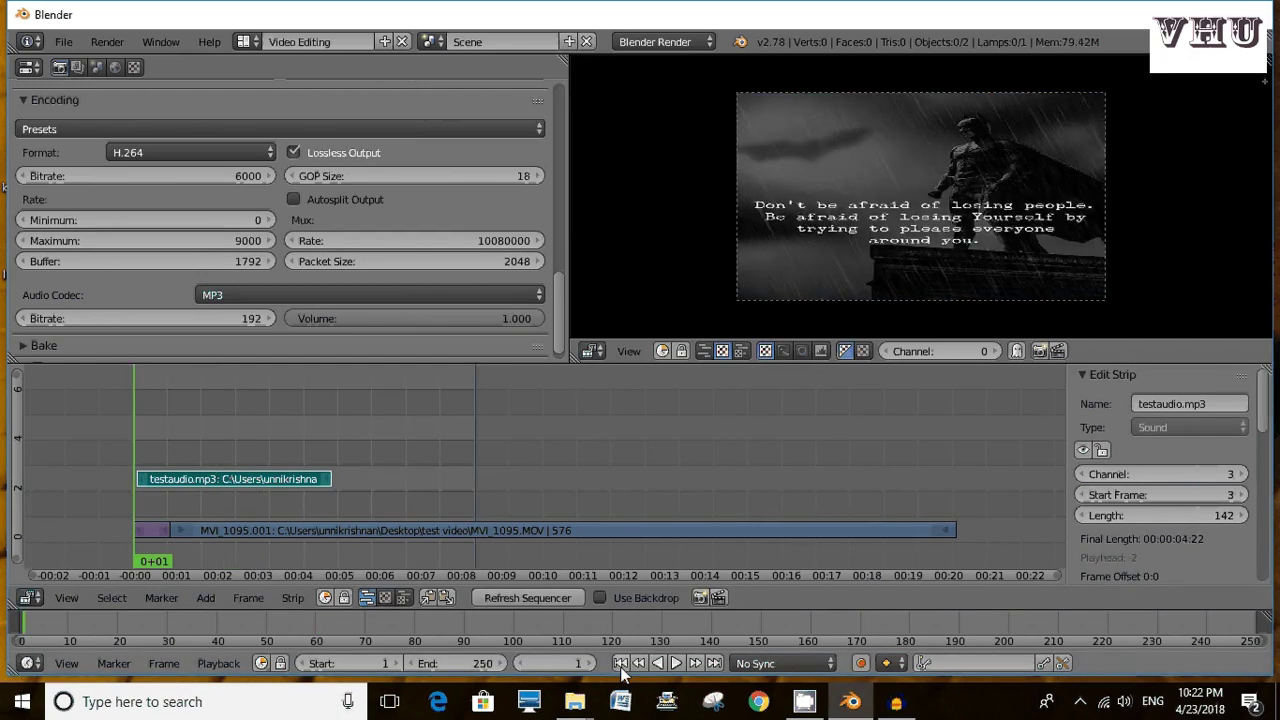
key("g")
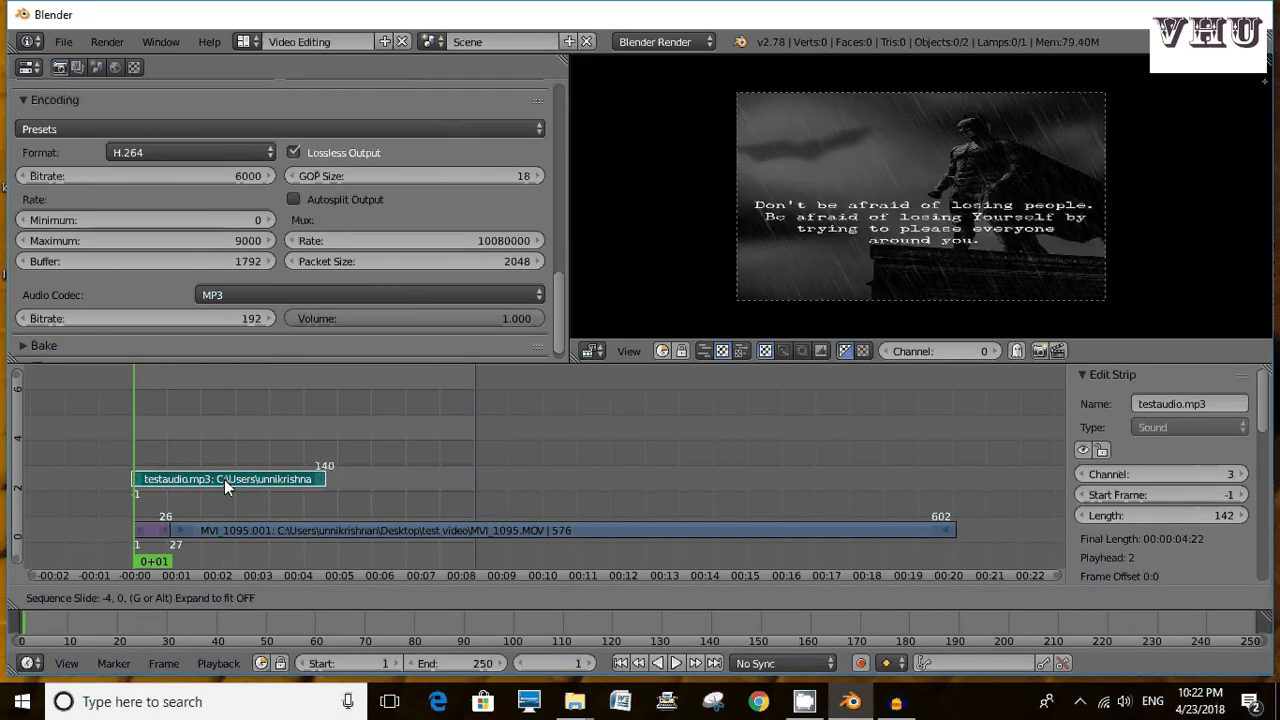
left_click(224, 479)
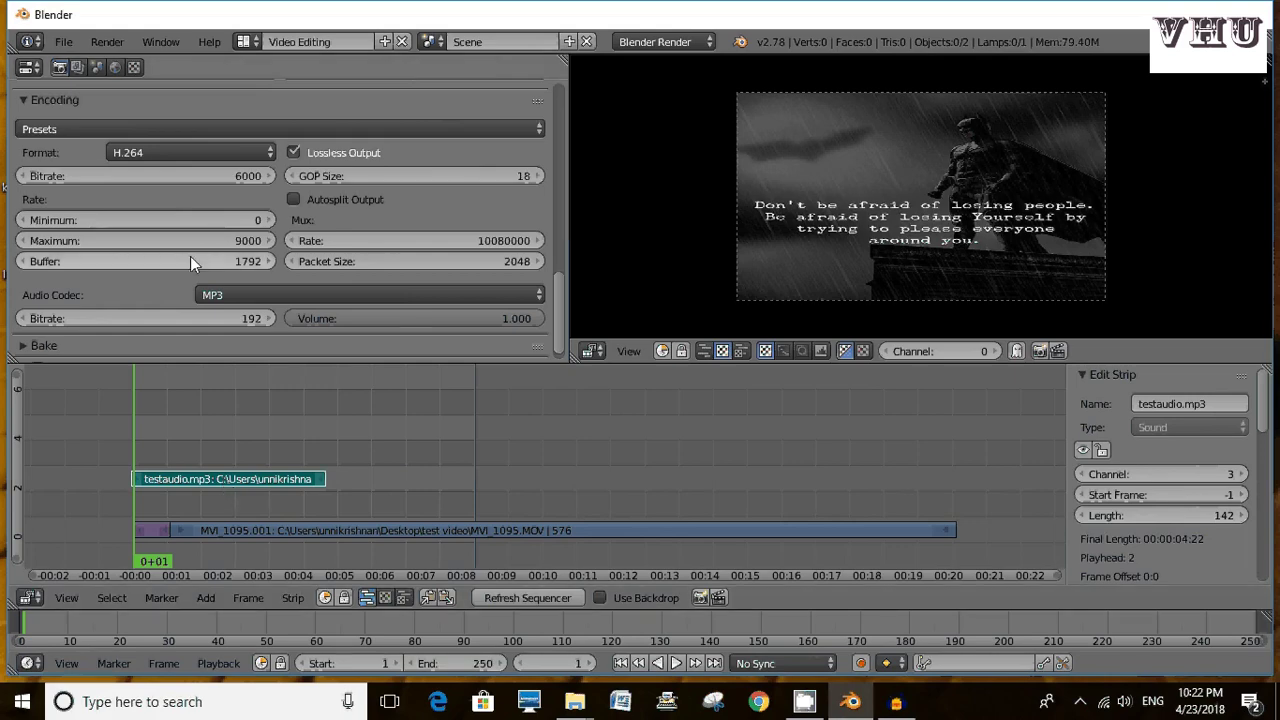
scroll(214, 174, "up", 5)
scroll(214, 174, "up", 4)
scroll(135, 195, "up", 5)
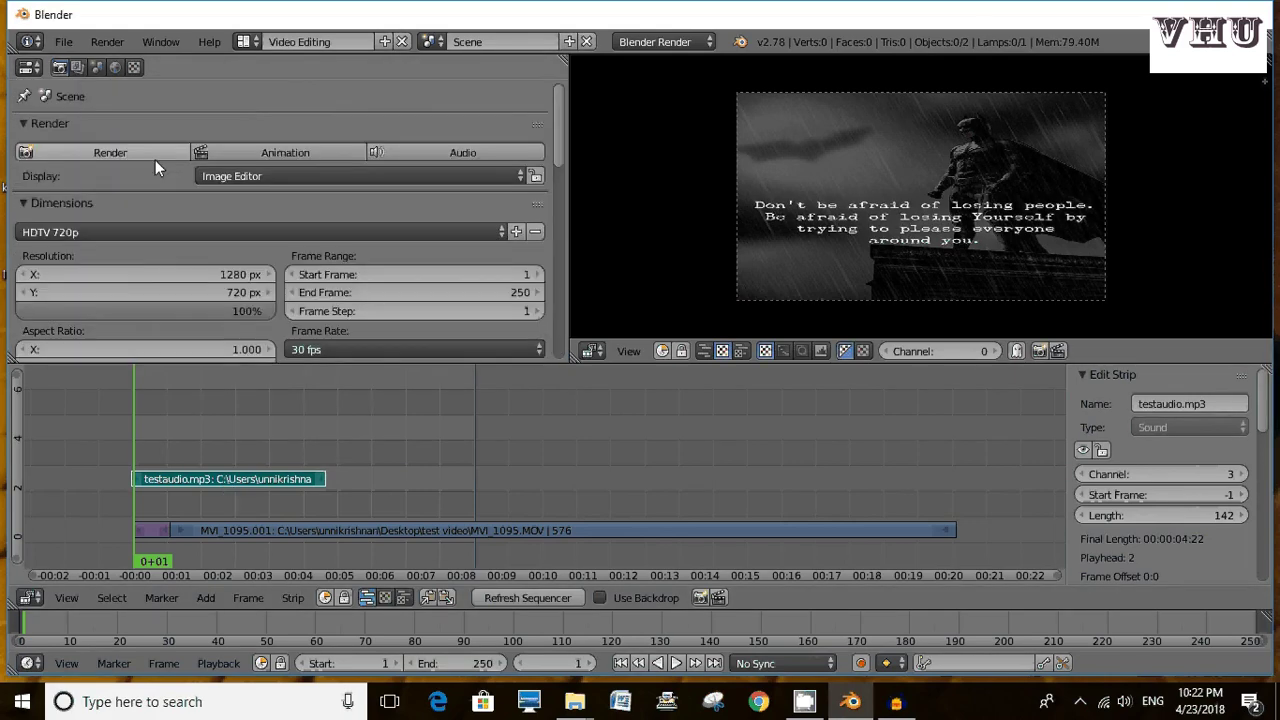
scroll(127, 225, "down", 10)
Apply the HDTV 720p render size preset
scroll(121, 260, "down", 4)
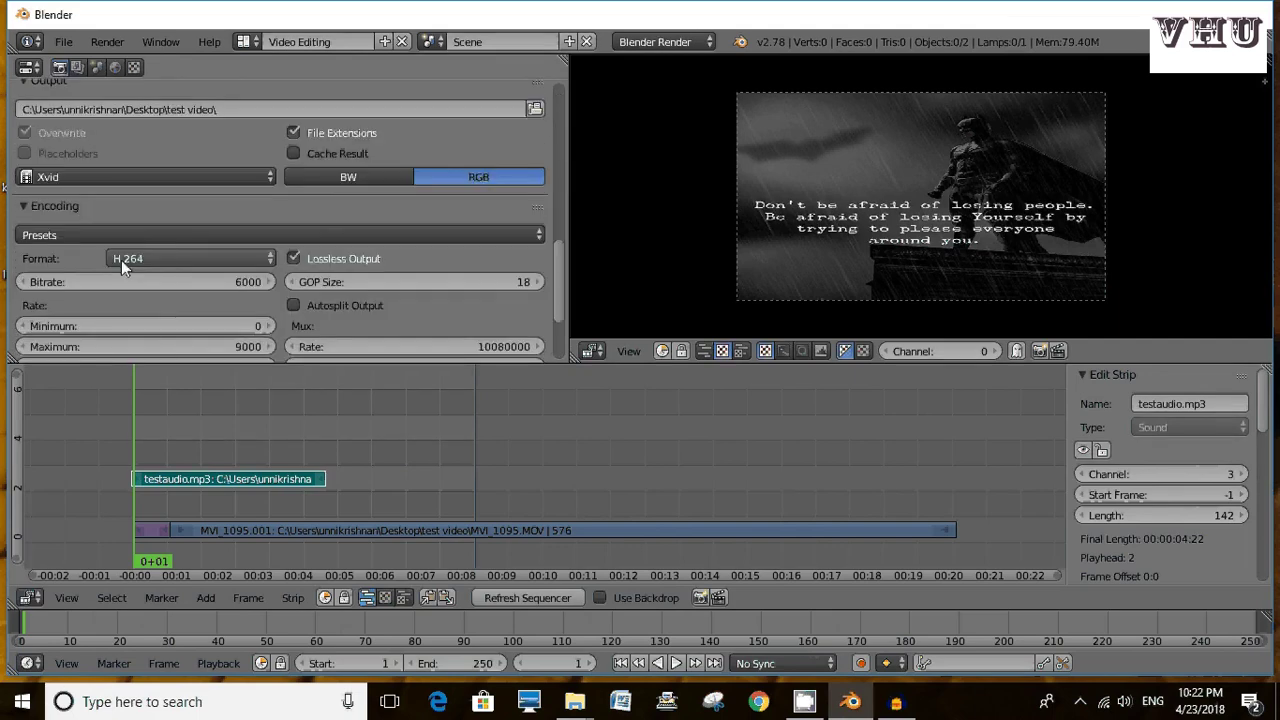
scroll(121, 259, "down", 4)
scroll(121, 256, "up", 15)
scroll(121, 256, "up", 2)
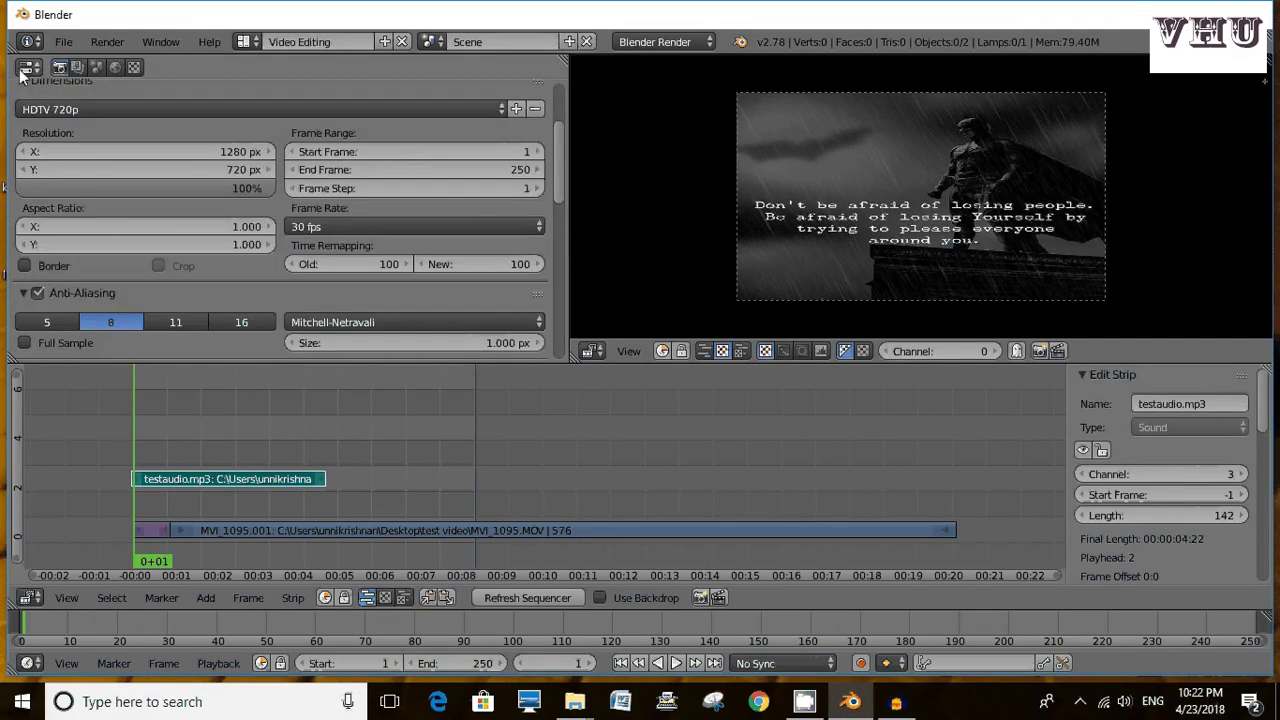
scroll(160, 132, "up", 3)
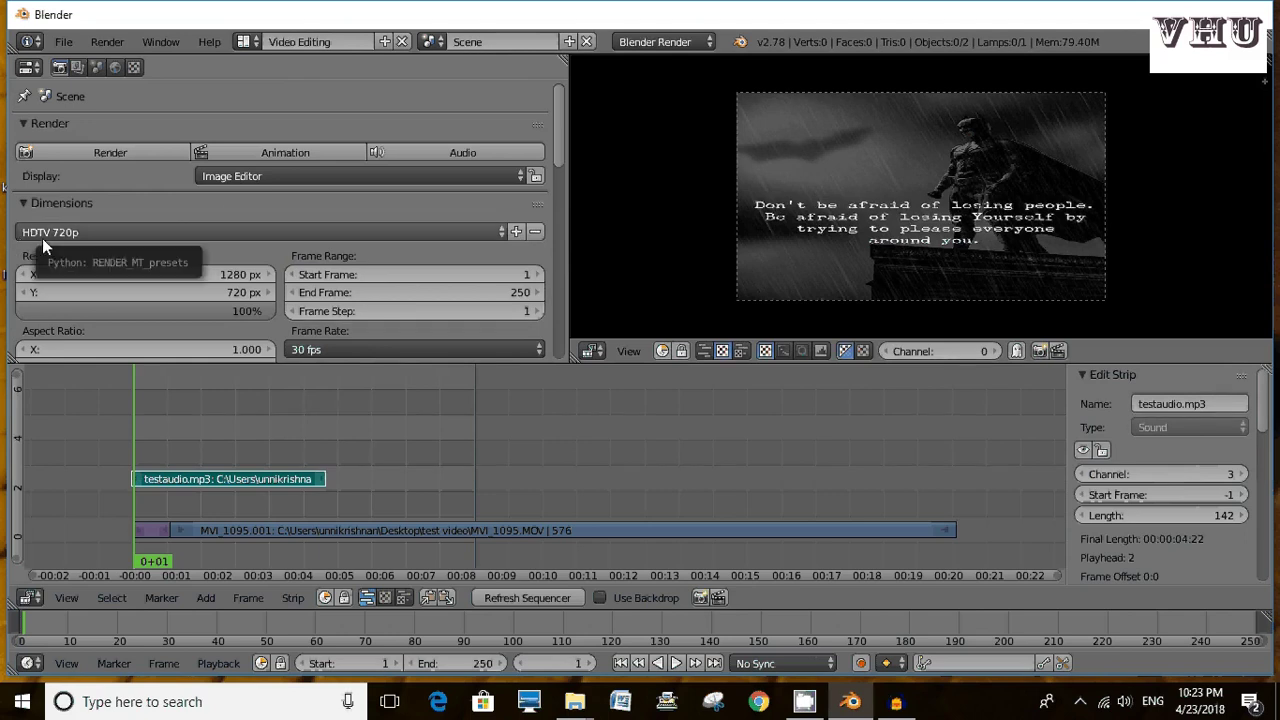
left_click(412, 232)
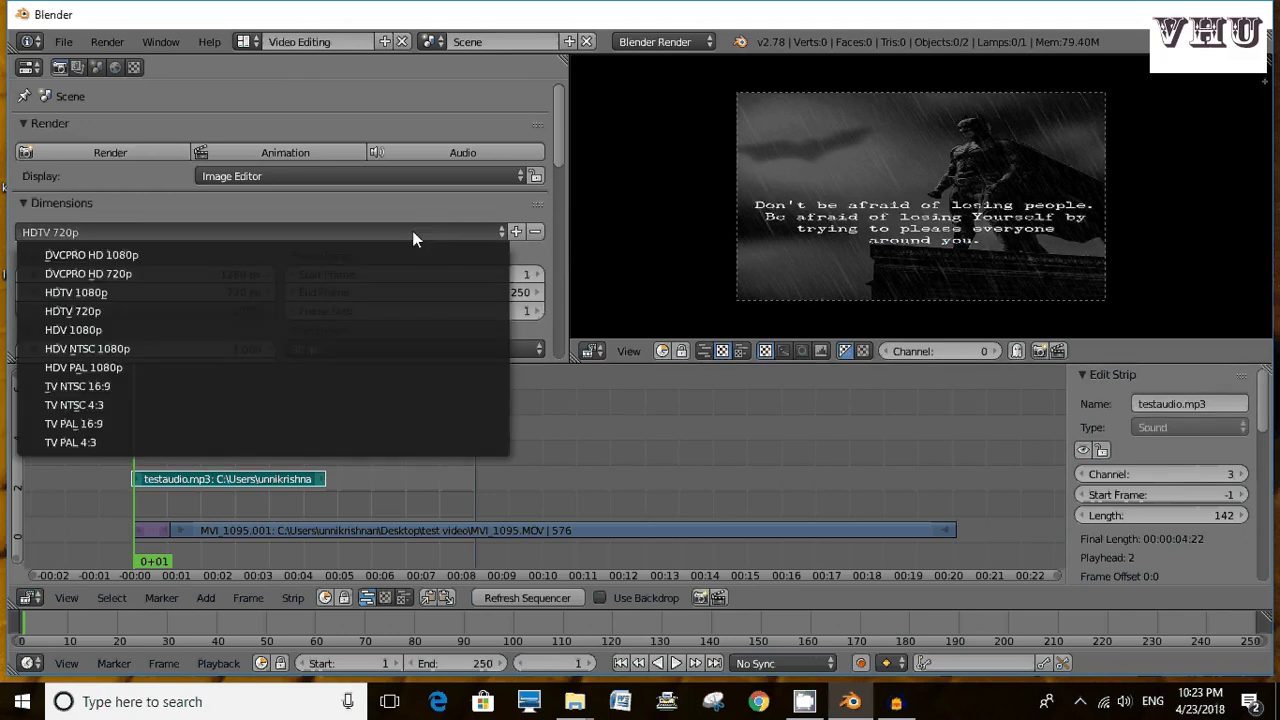
left_click(152, 310)
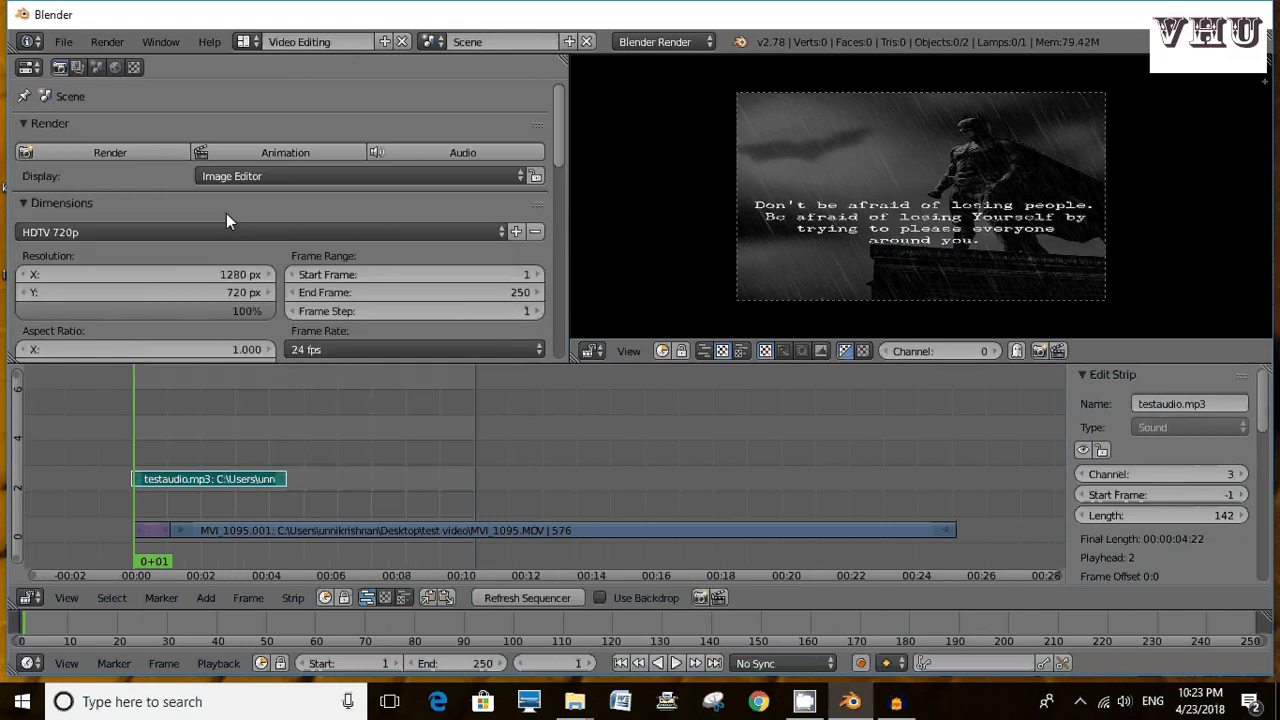
Set the frame rate to 30 fps
scroll(230, 205, "down", 2)
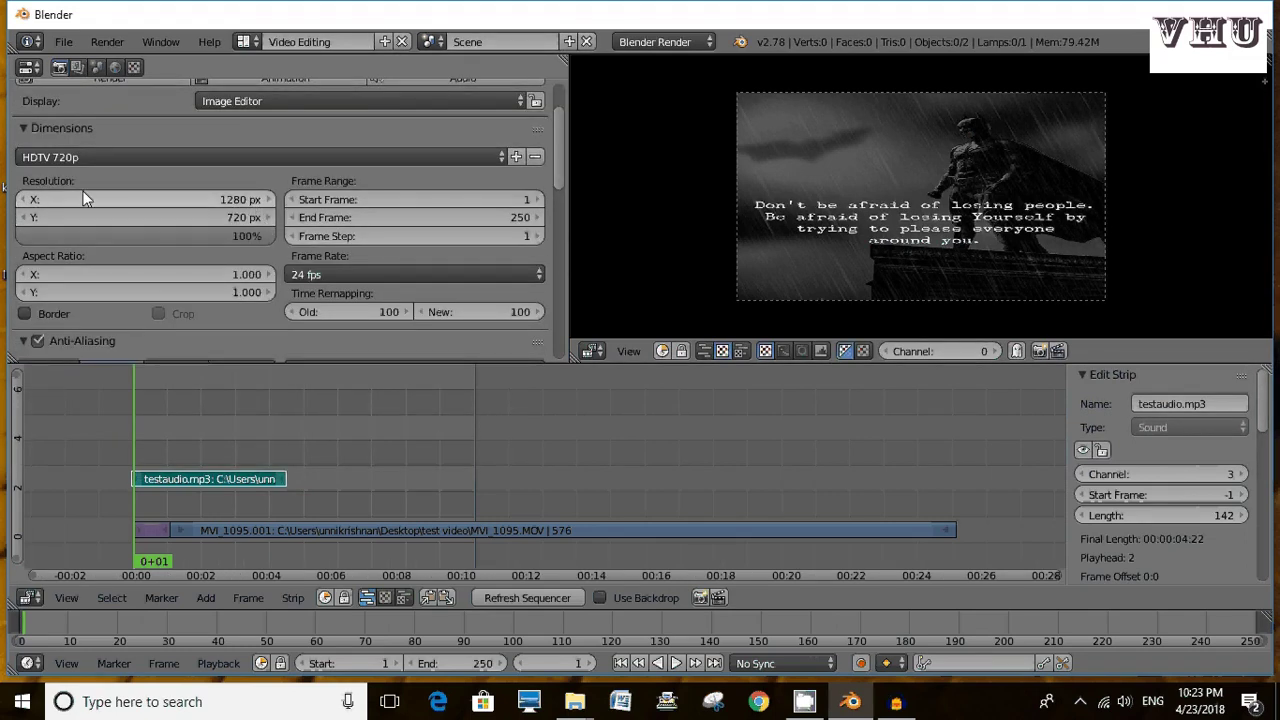
scroll(387, 249, "down", 1)
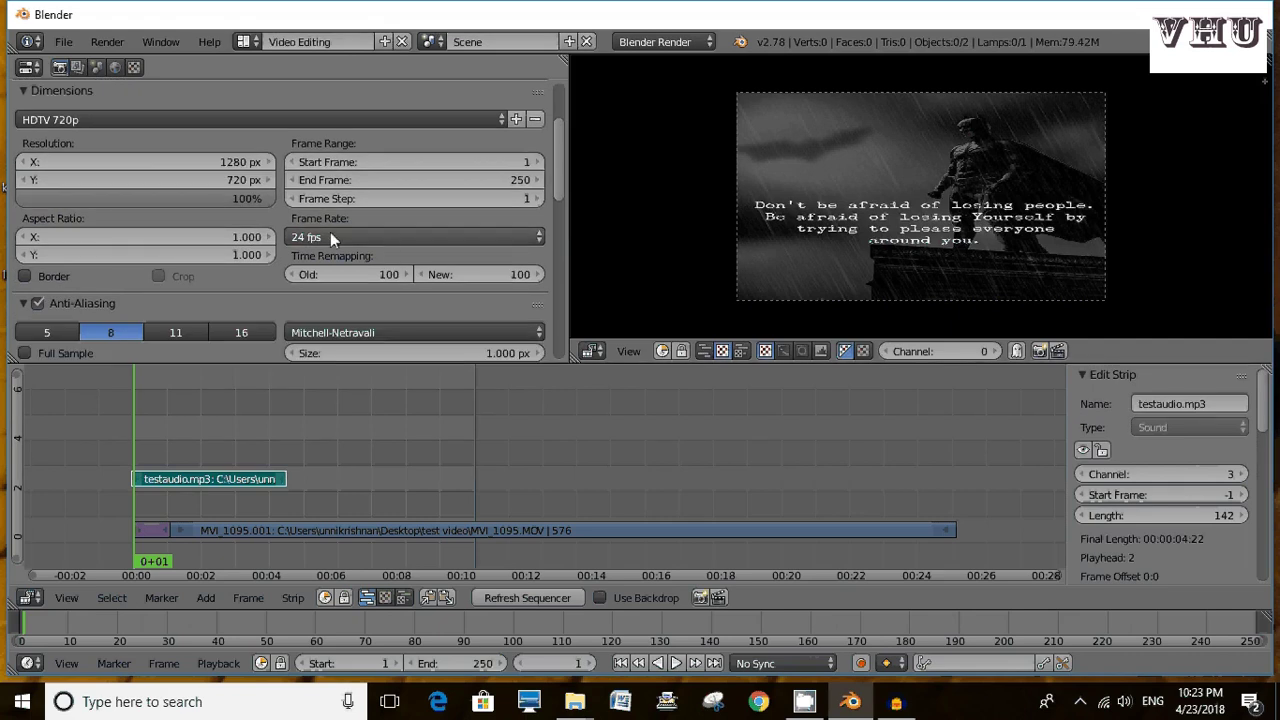
left_click(447, 238)
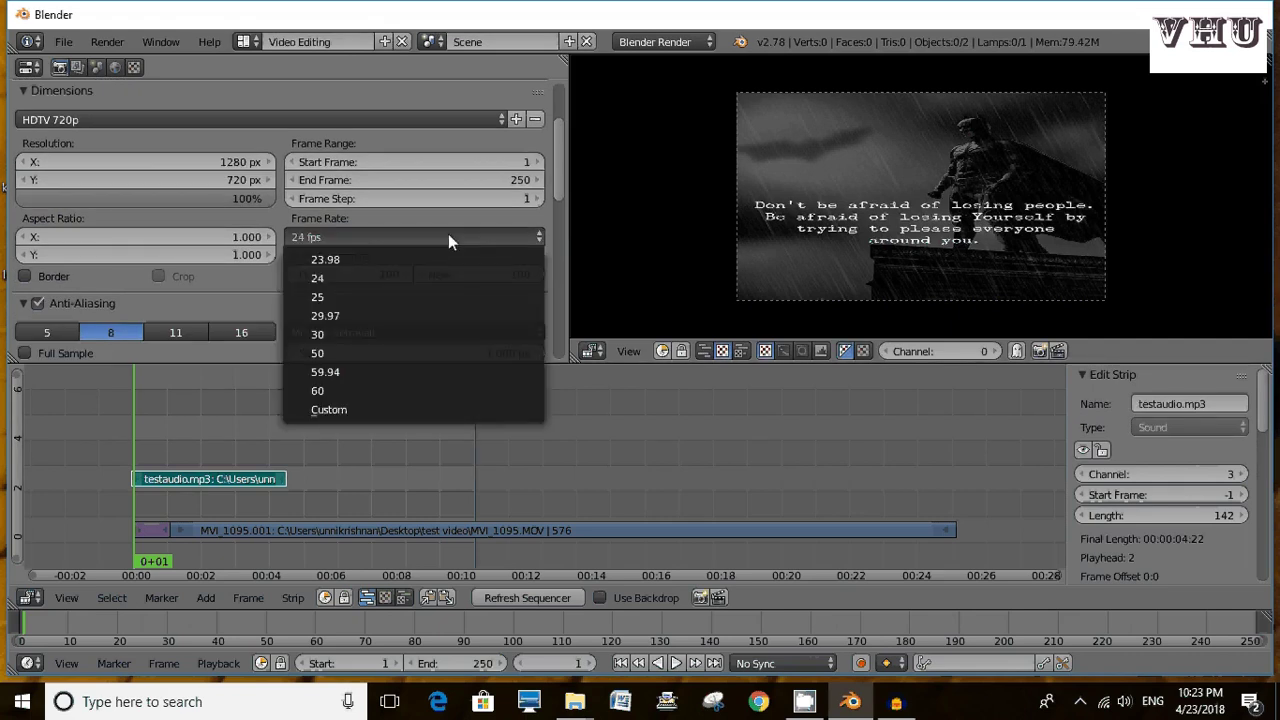
left_click(349, 334)
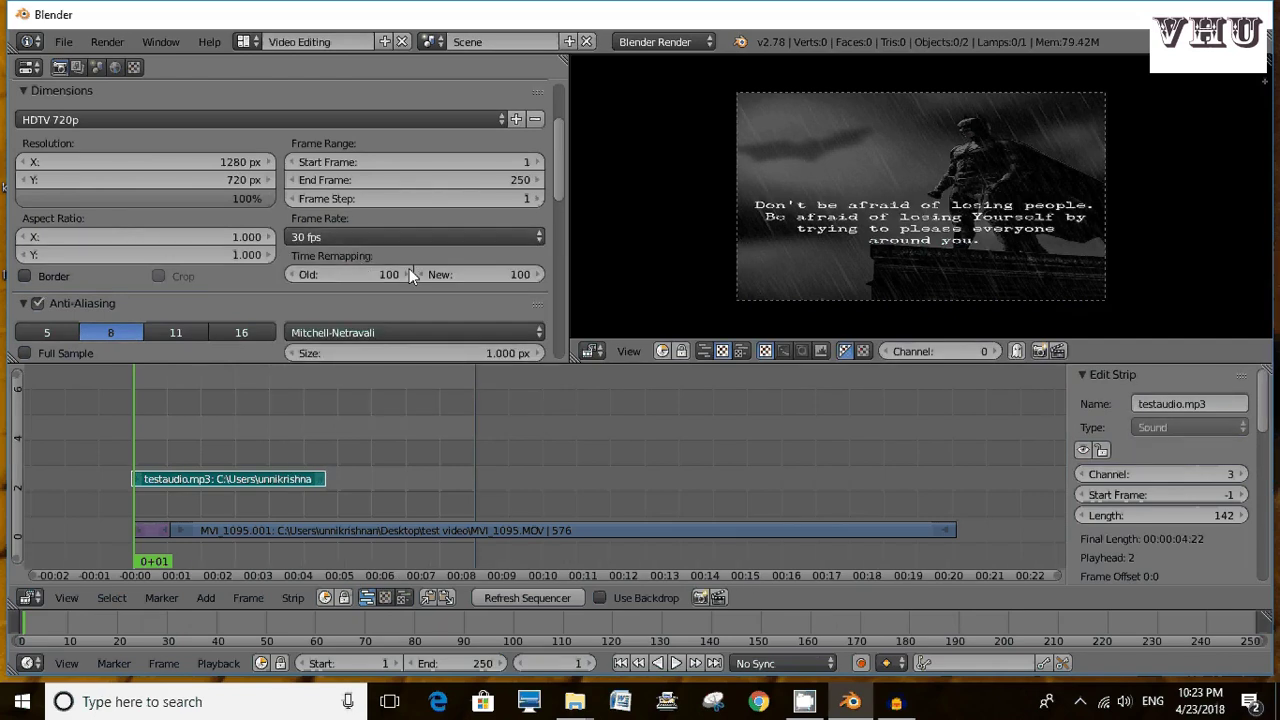
left_click(512, 237)
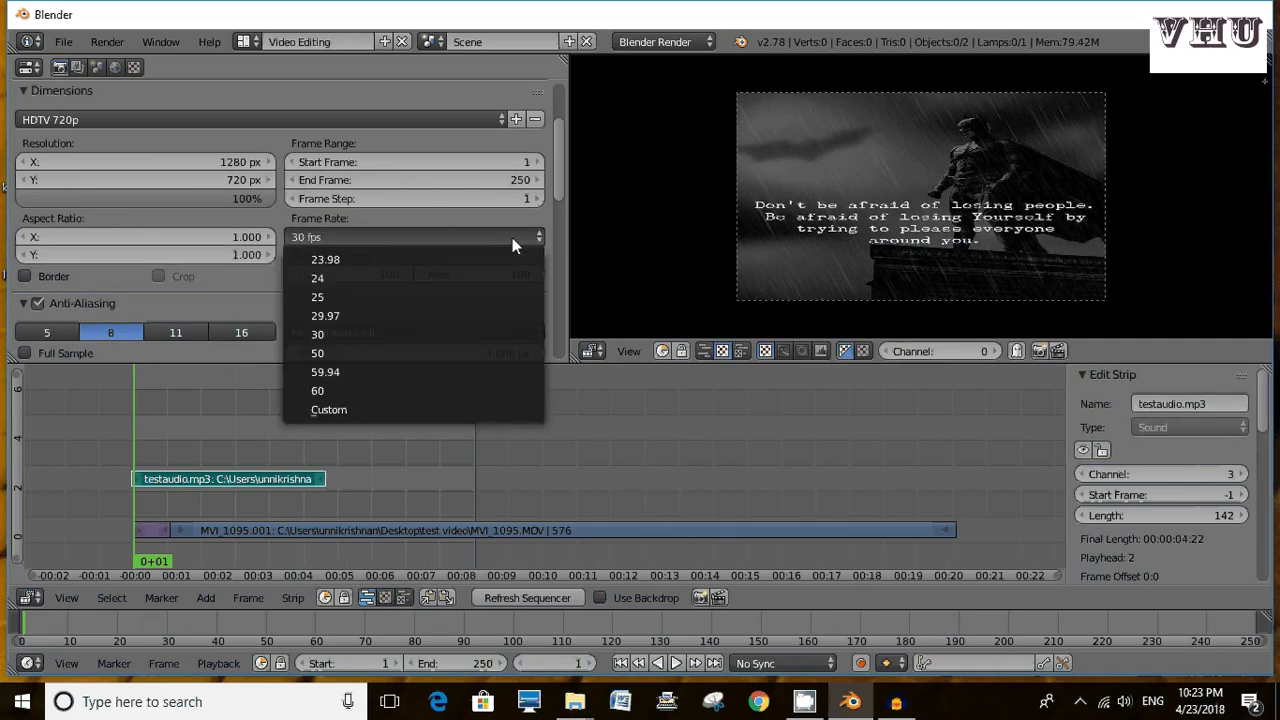
left_click(385, 297)
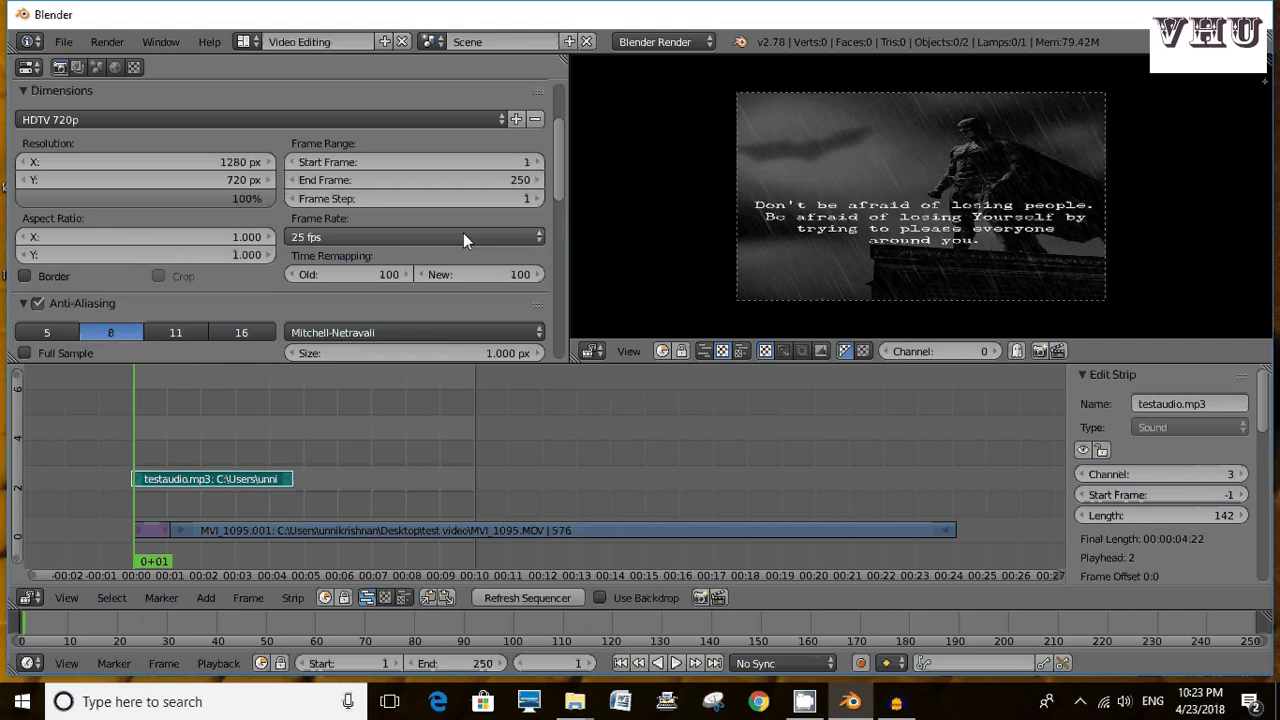
left_click(463, 237)
left_click(337, 332)
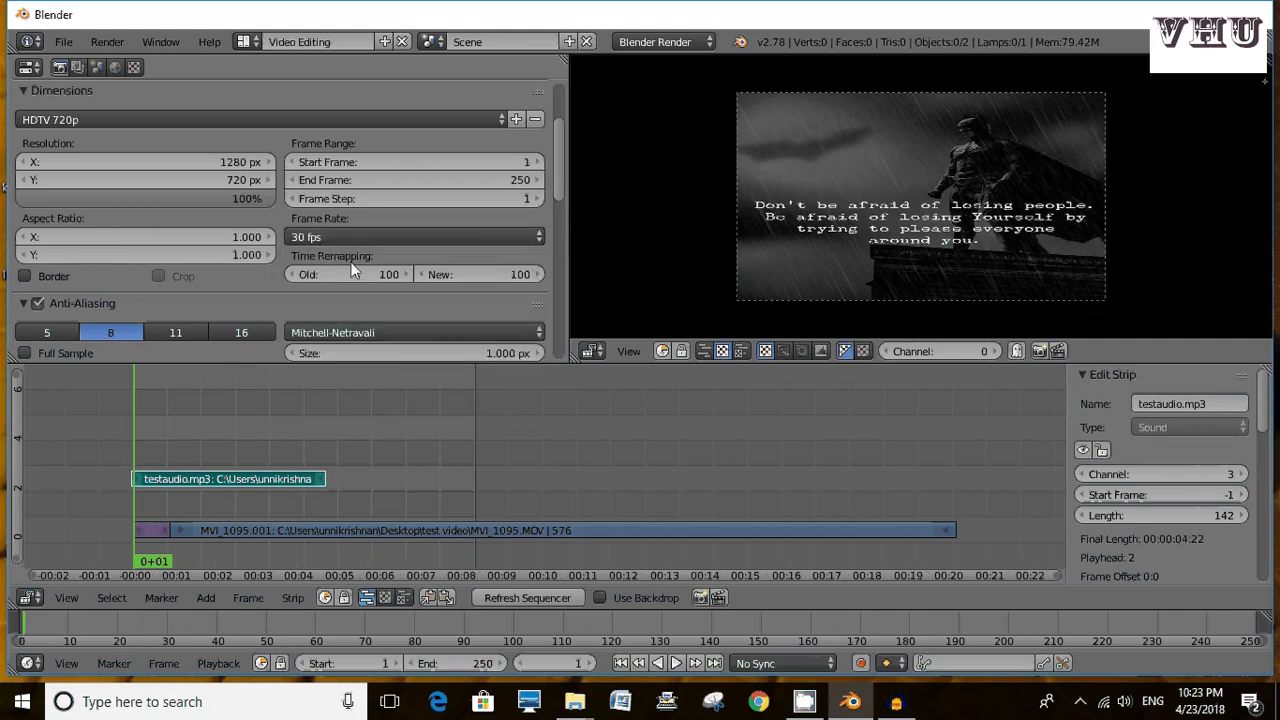
scroll(351, 266, "down", 5)
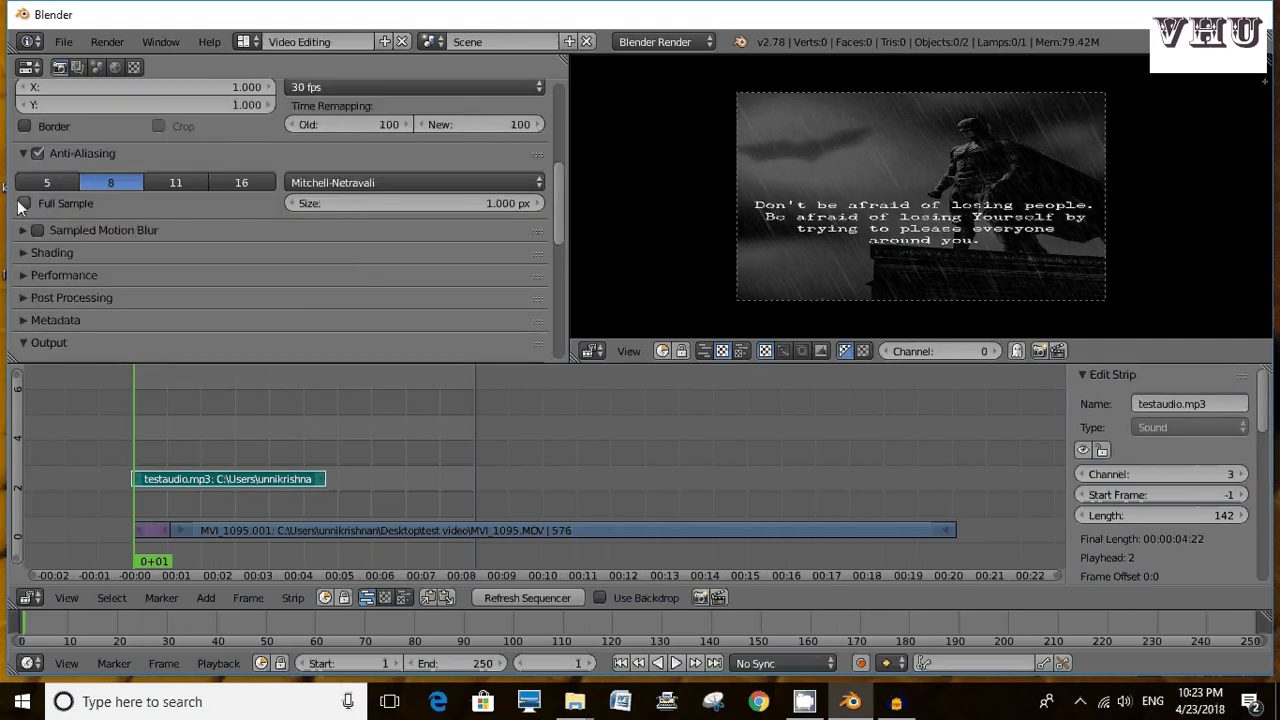
Set the render output path to the test video folder
scroll(87, 293, "down", 1)
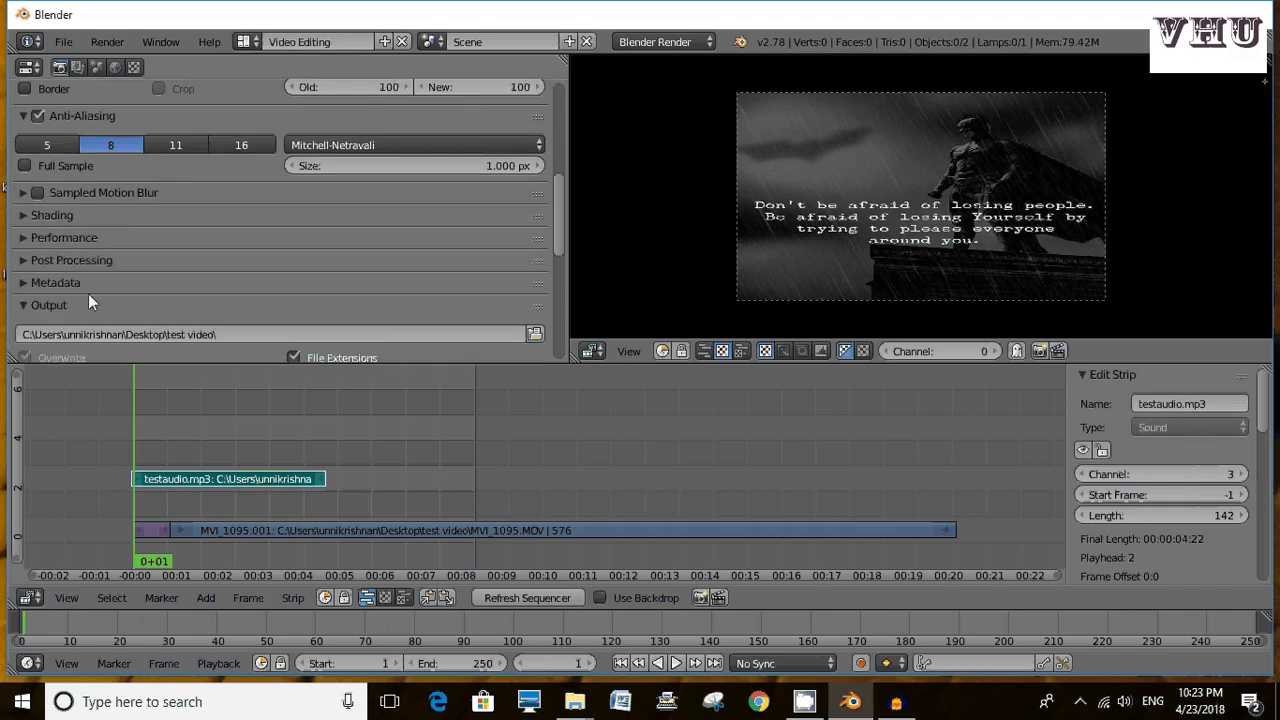
scroll(142, 270, "down", 2)
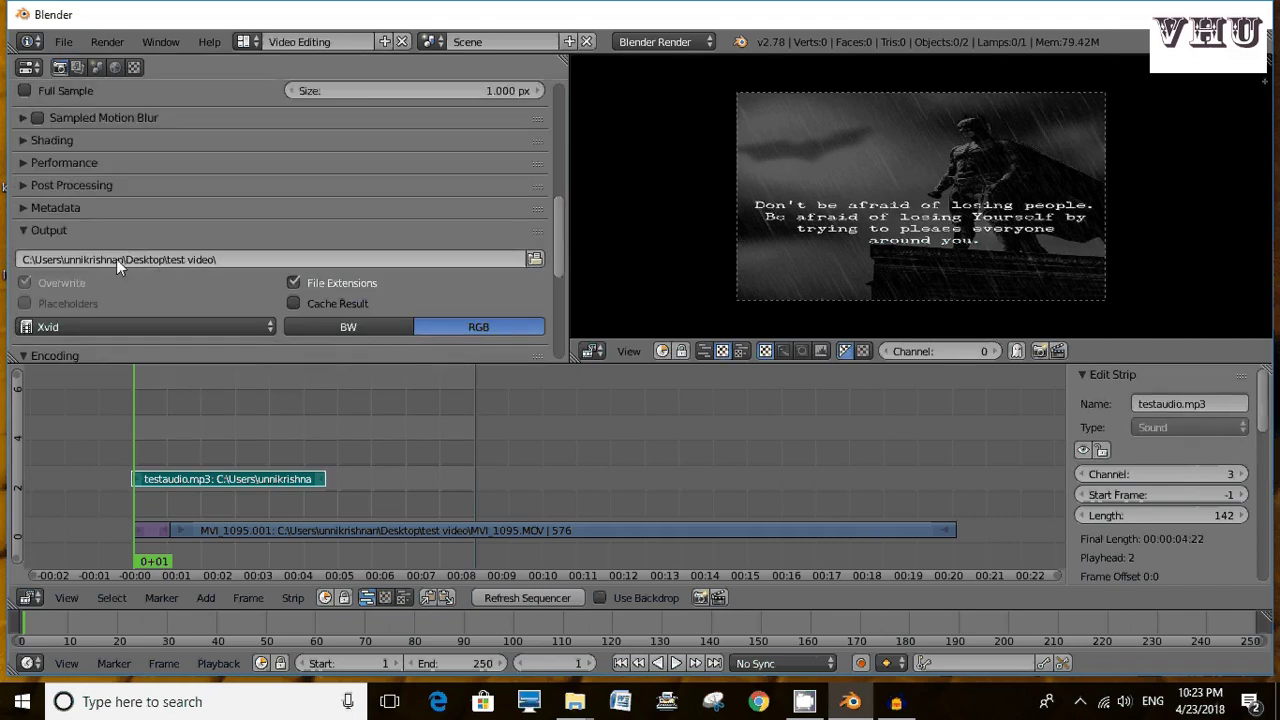
left_click(537, 260)
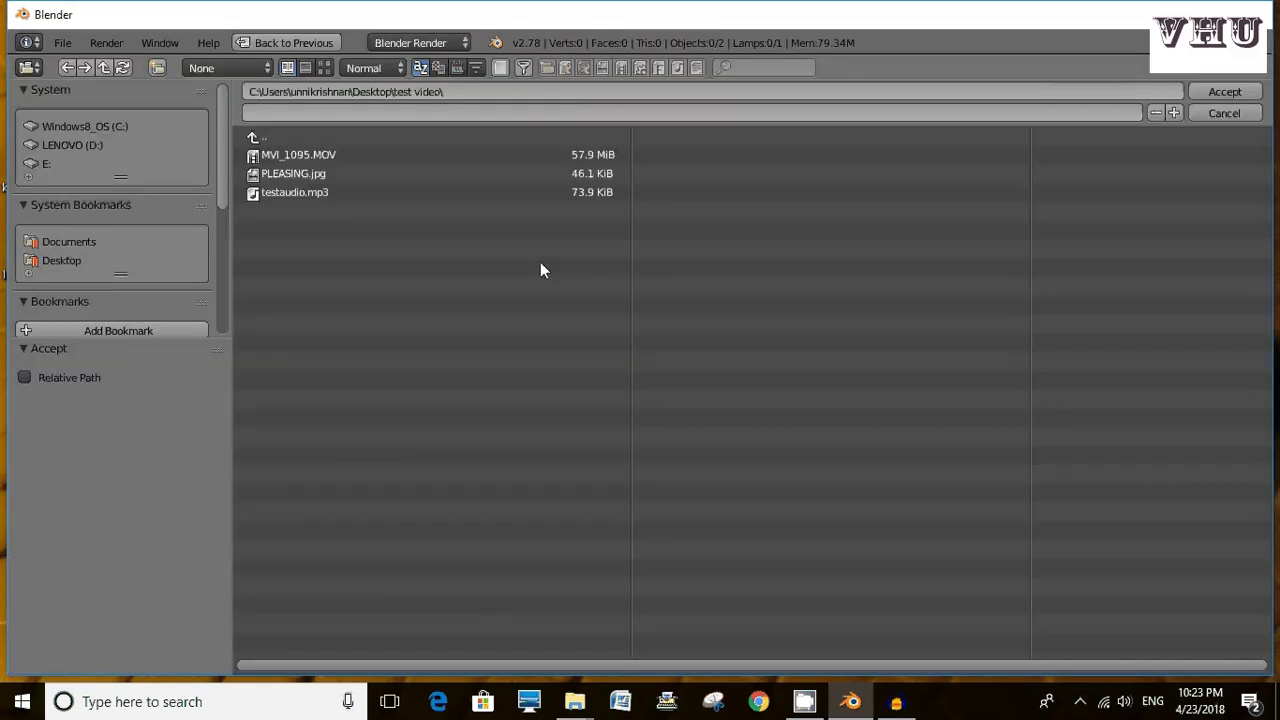
left_click(1226, 92)
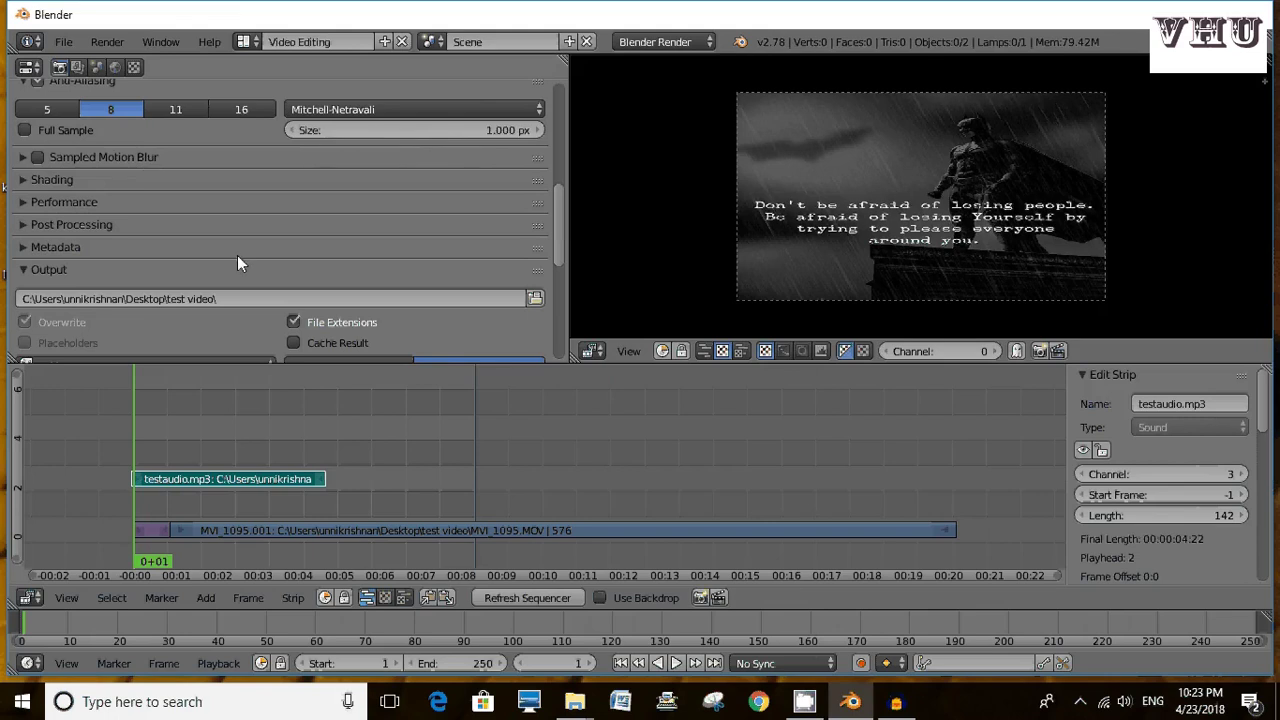
Choose Xvid as the output file format (AVI, MPEG-4 divx codec)
scroll(238, 268, "down", 3)
scroll(238, 268, "down", 1)
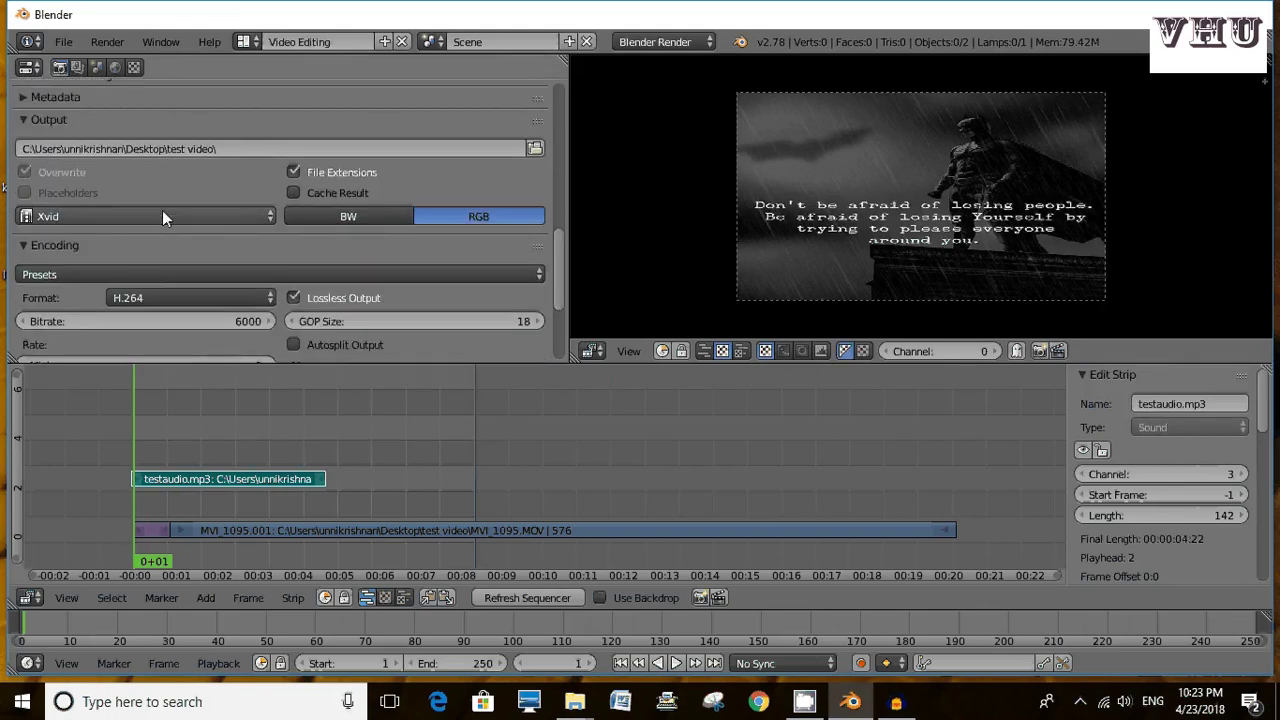
left_click(190, 216)
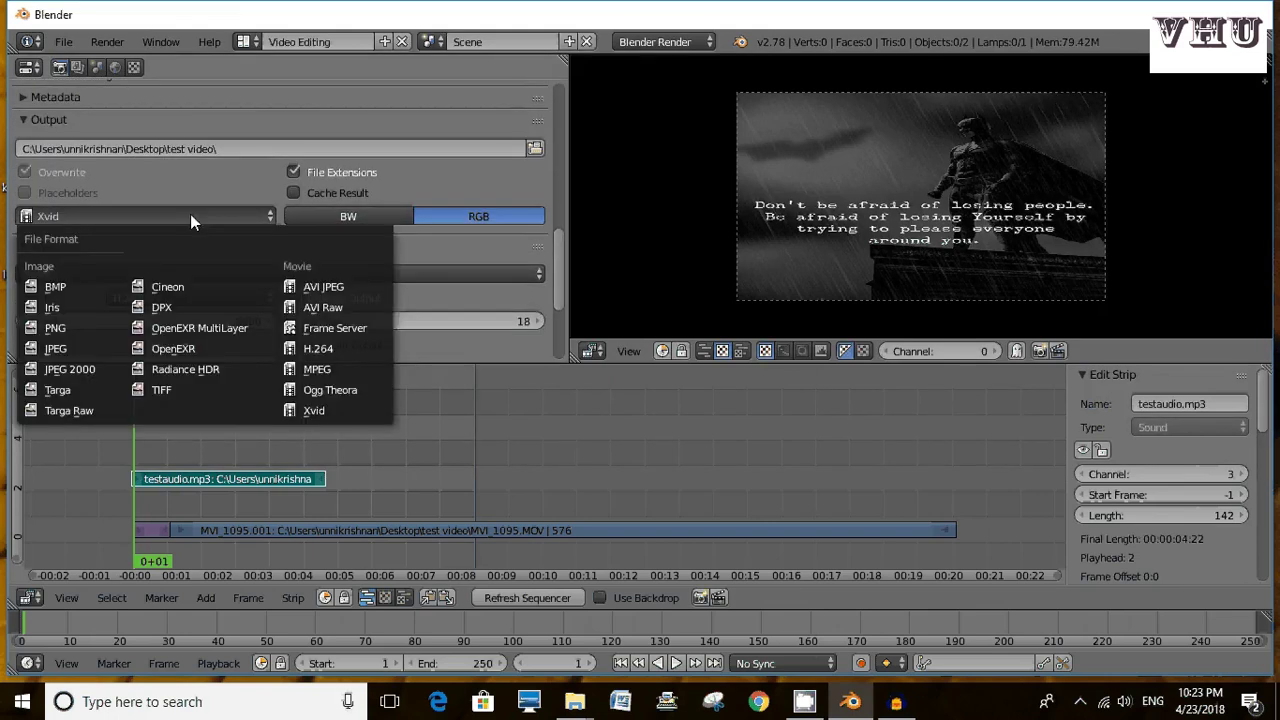
left_click(306, 408)
left_click(248, 216)
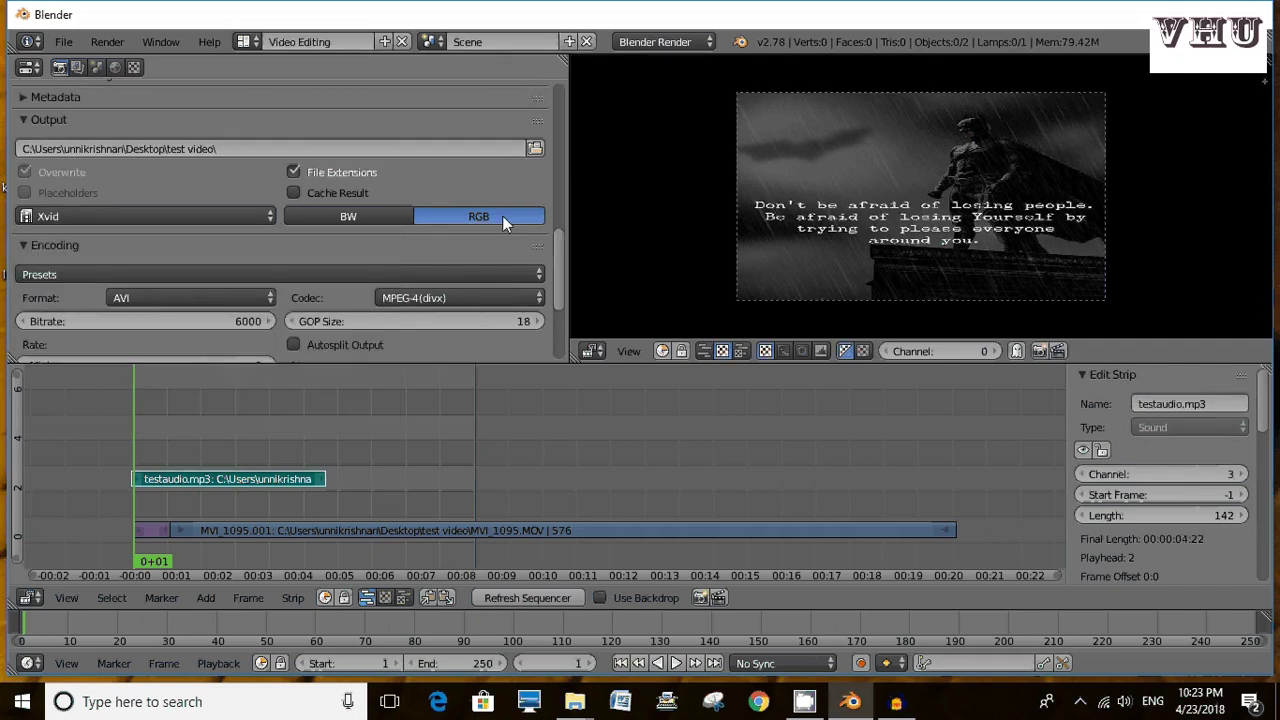
scroll(345, 188, "down", 2)
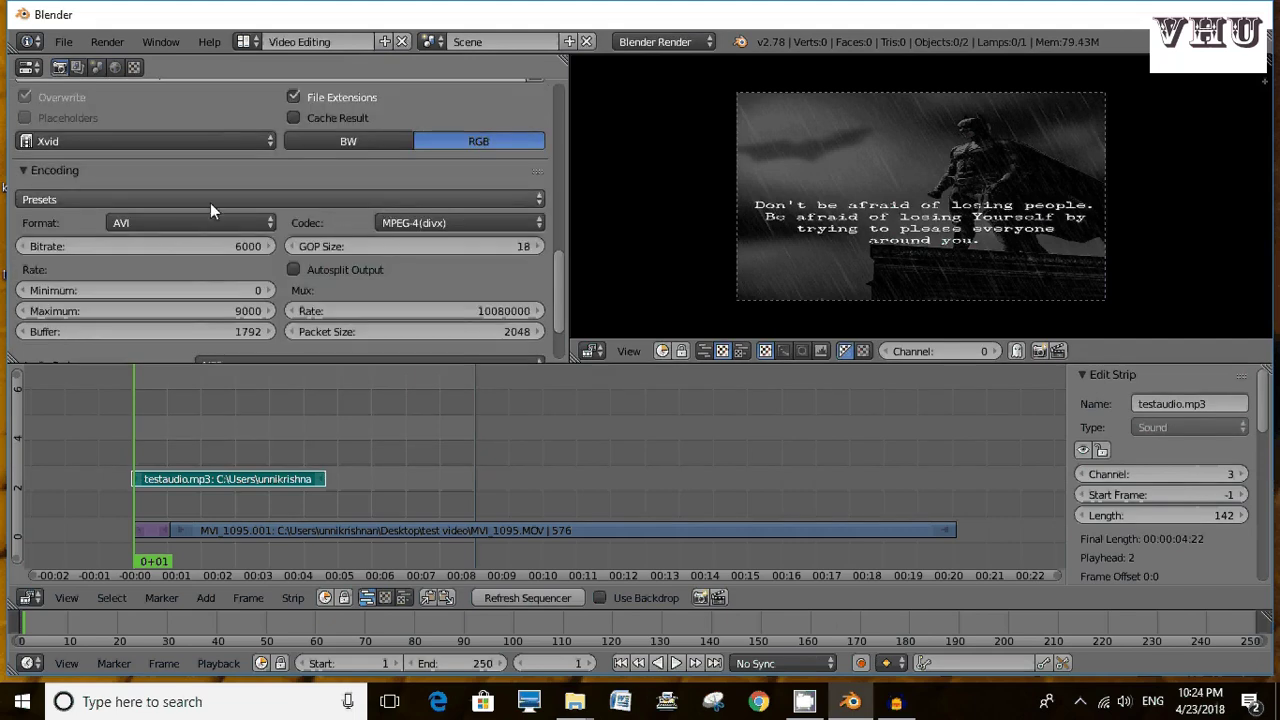
Apply the H264 encoding preset with Lossless Output enabled
left_click(447, 203)
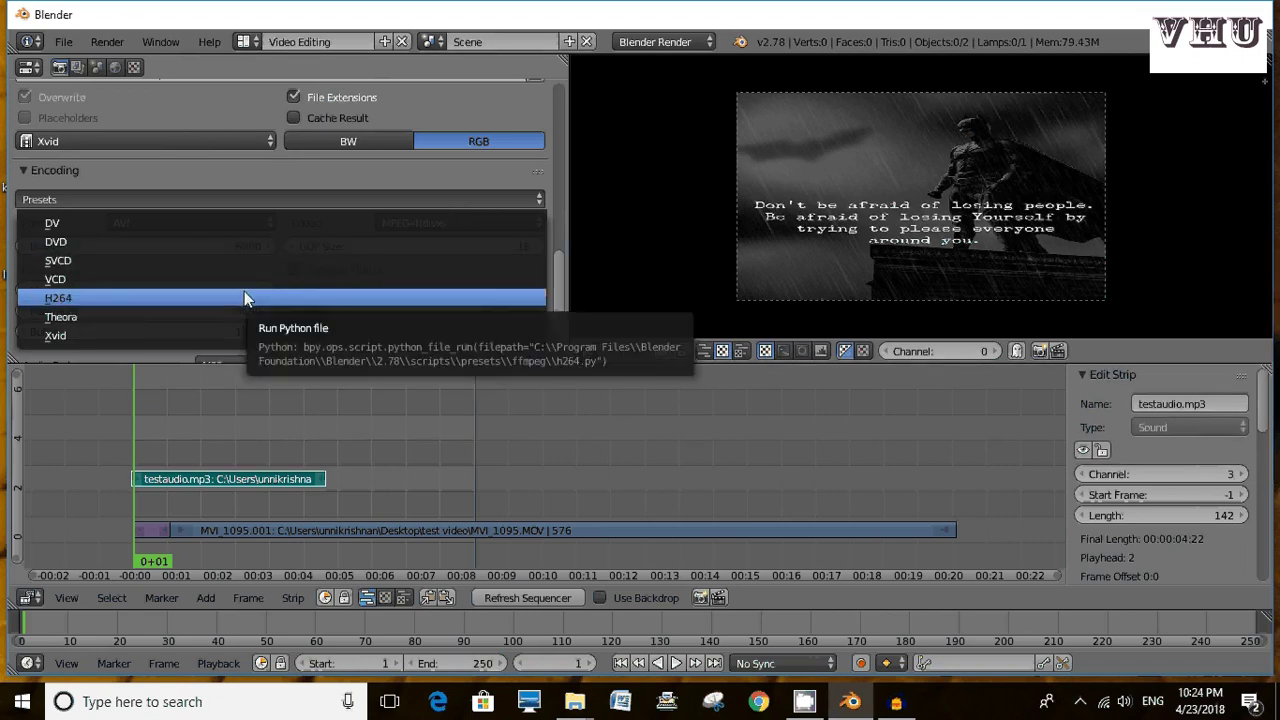
left_click(244, 296)
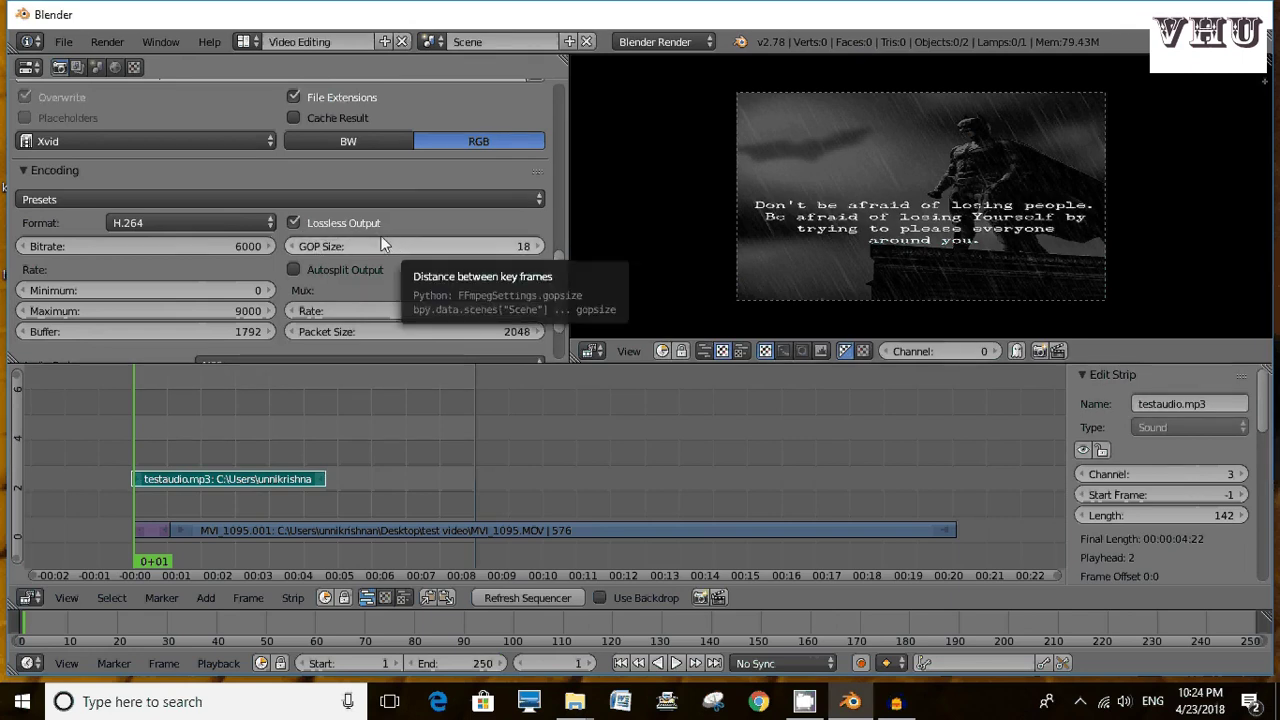
left_click(293, 222)
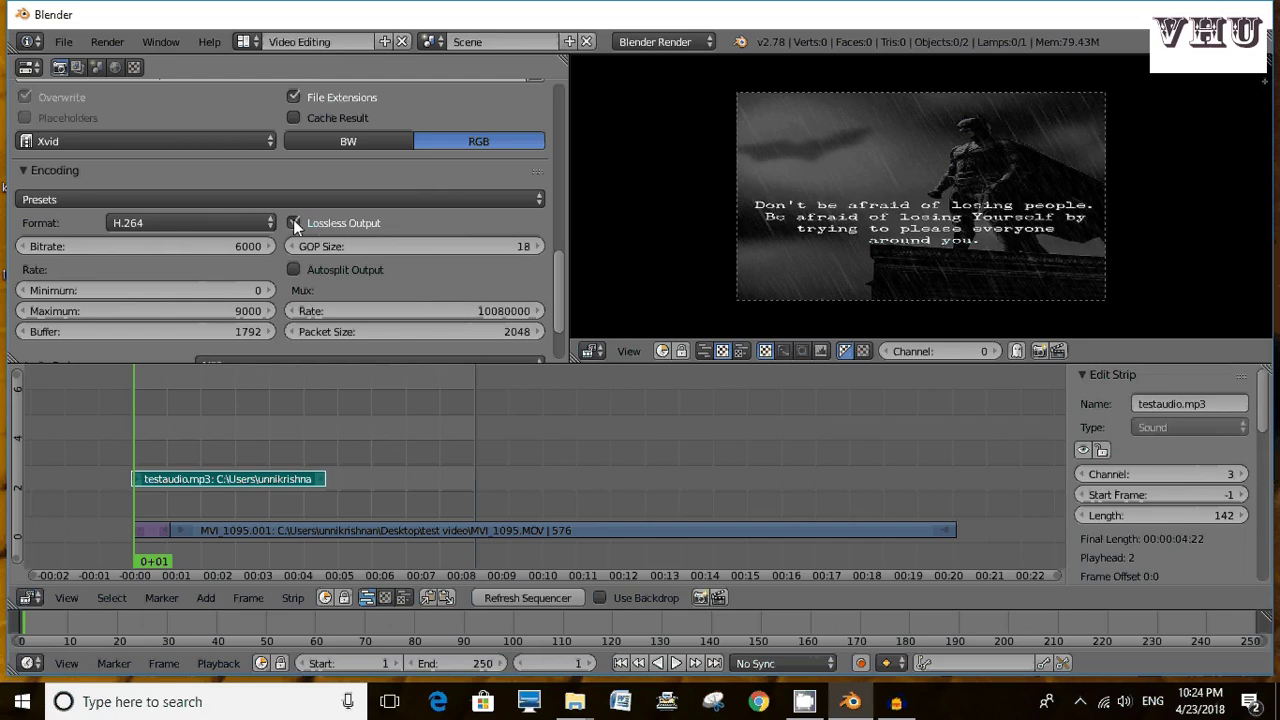
left_click(294, 224)
scroll(360, 242, "down", 2)
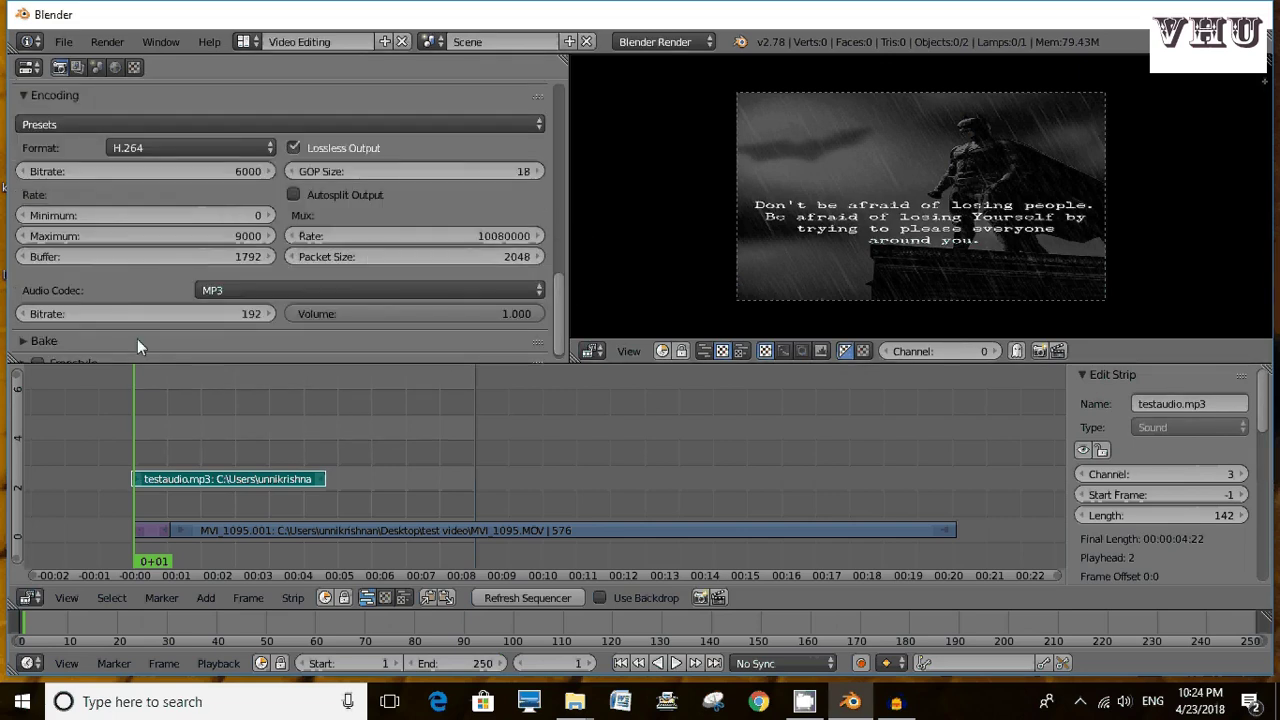
Keep MP3 as the audio codec
left_click(440, 290)
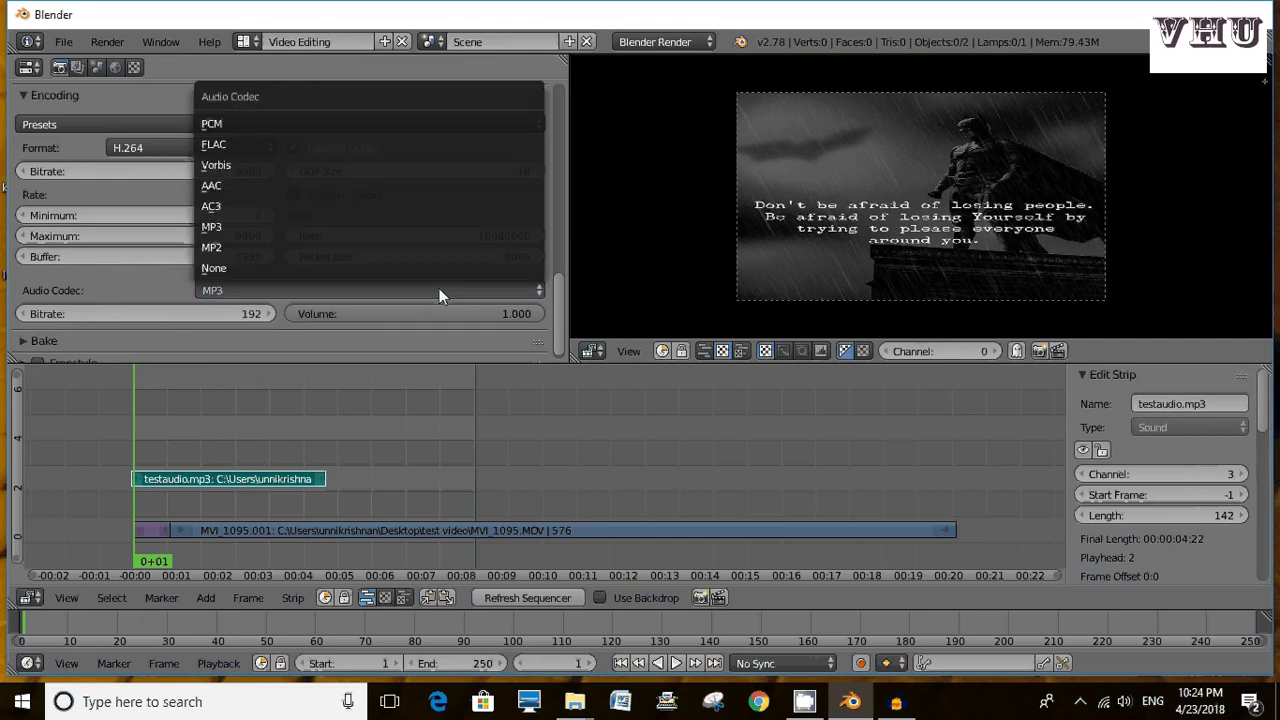
left_click(229, 224)
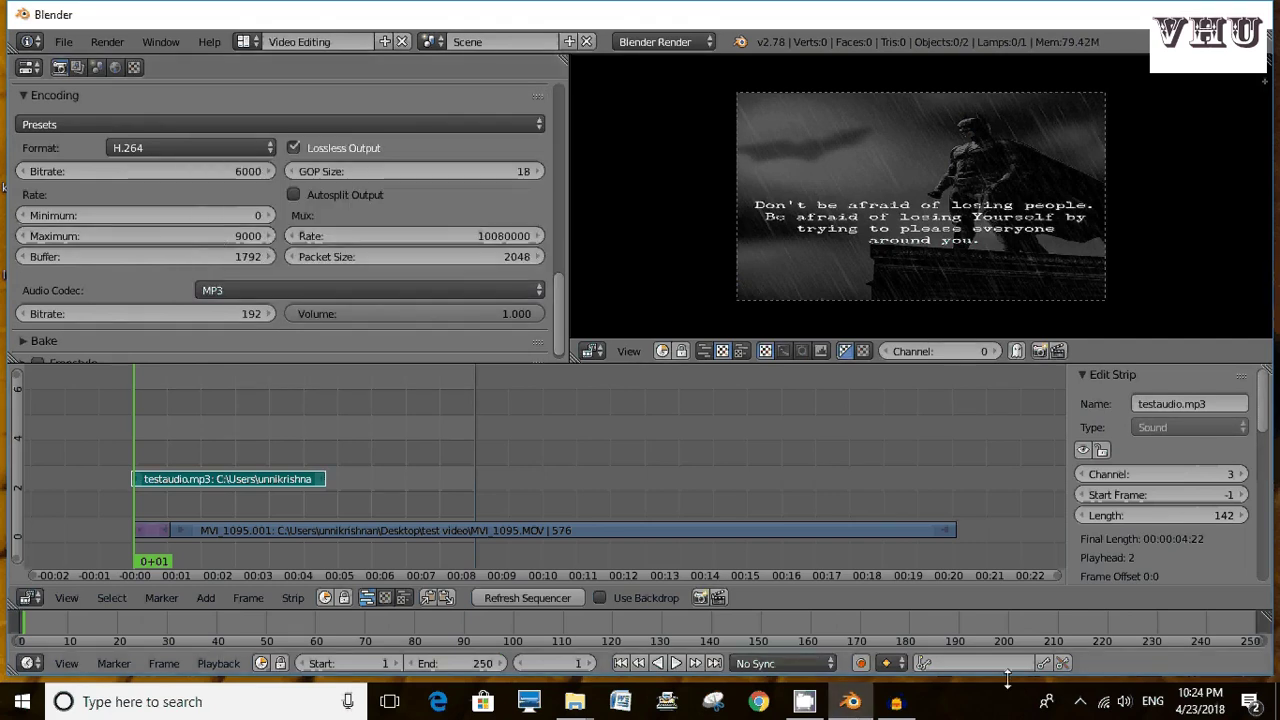
left_click(1080, 701)
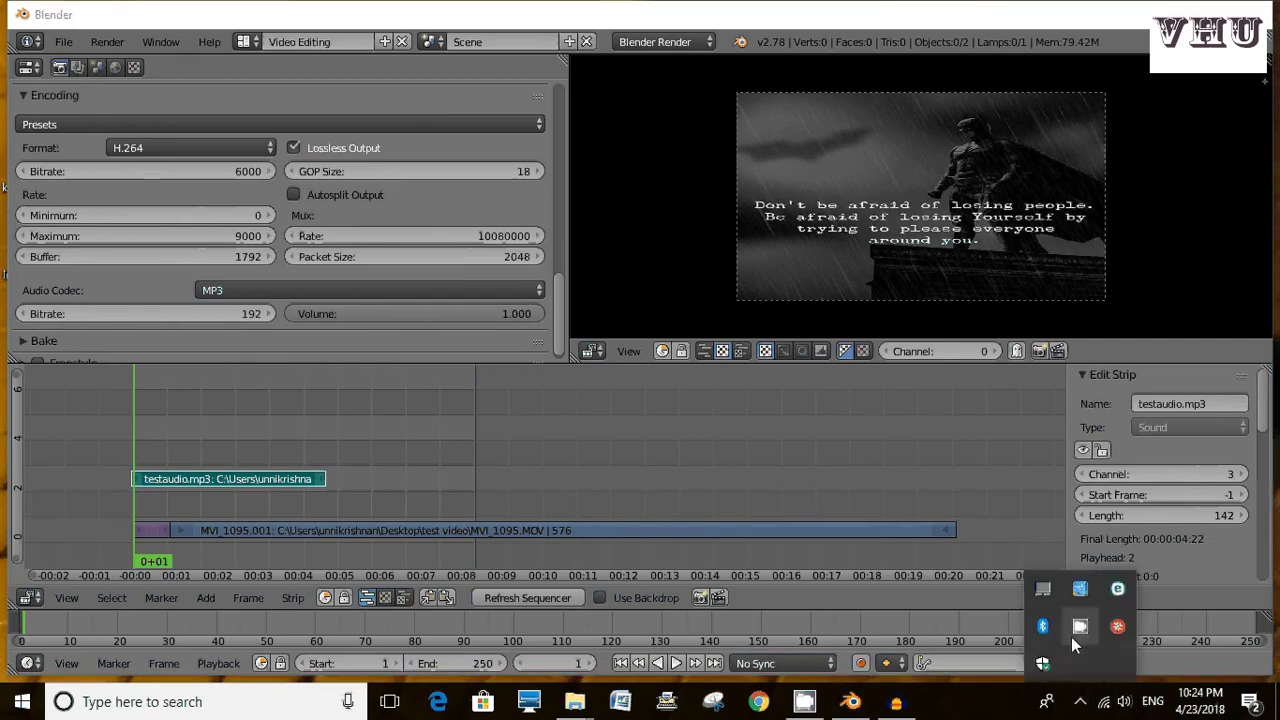
left_click(1078, 630)
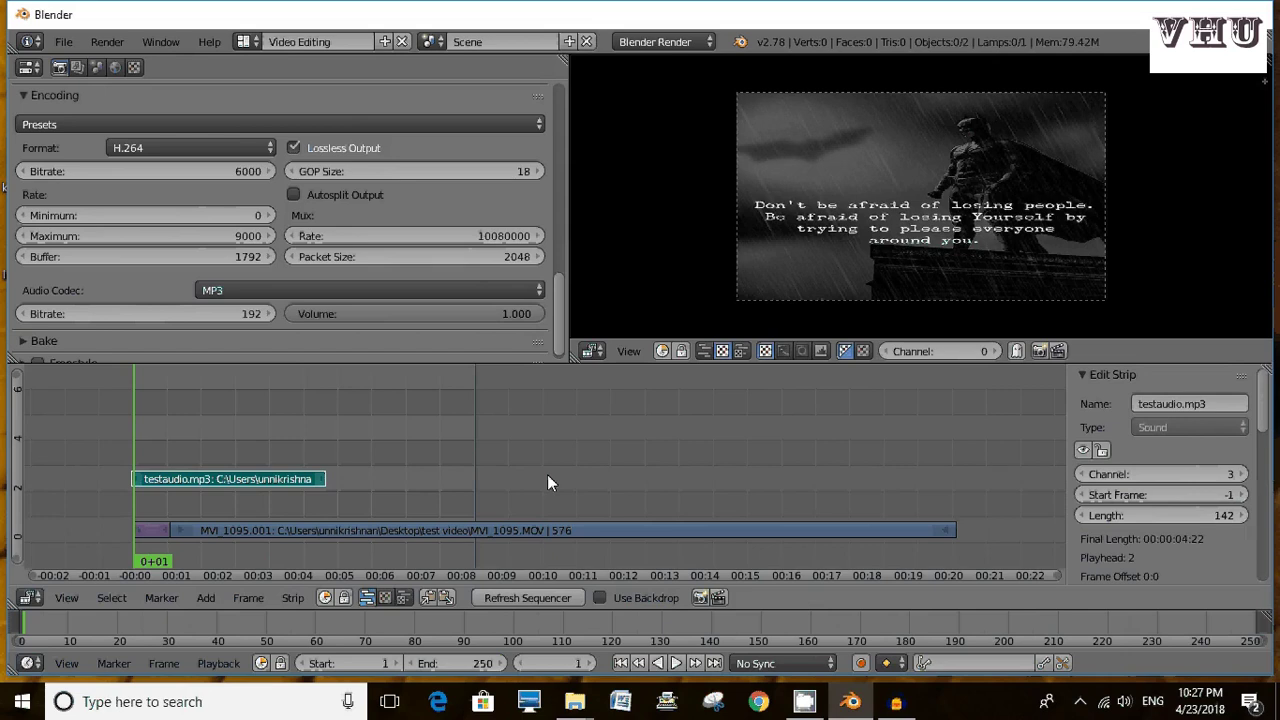
Select the PLEASING.jpg strip, put the playhead at frame 12, and enable Use Backdrop
right_click(155, 527)
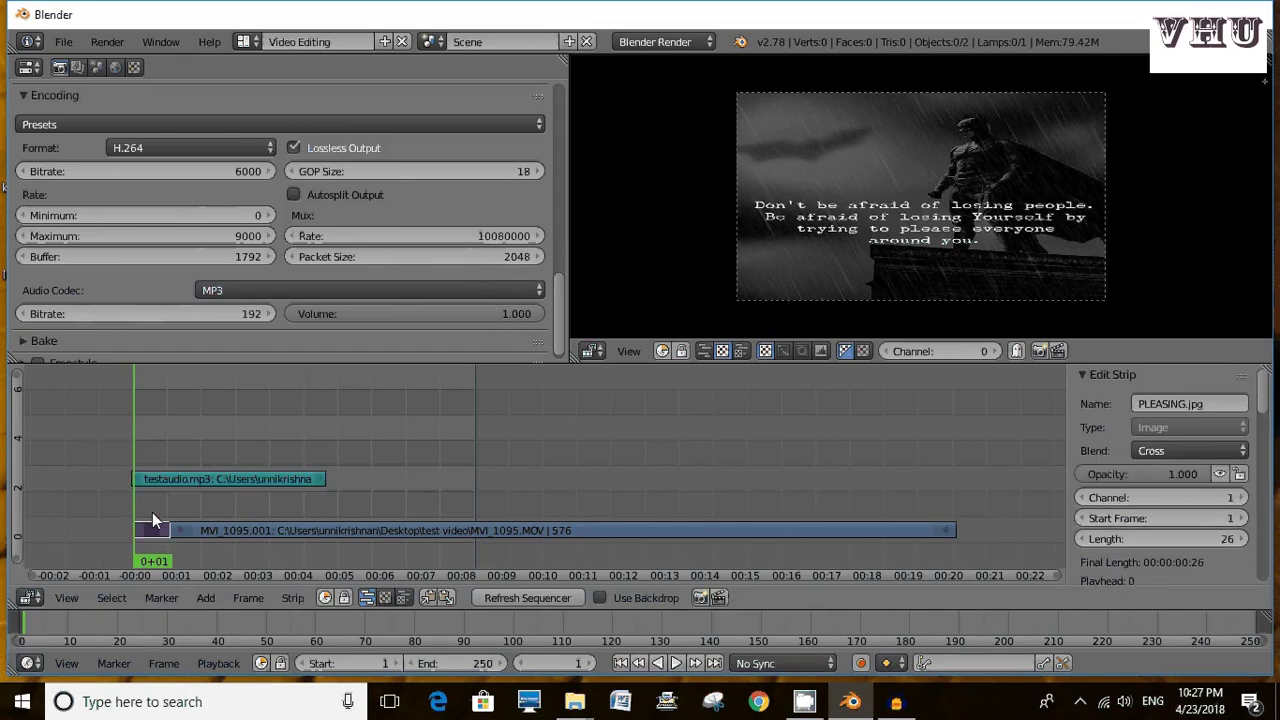
left_click(150, 508)
scroll(1013, 242, "up", 1)
scroll(1013, 242, "up", 1)
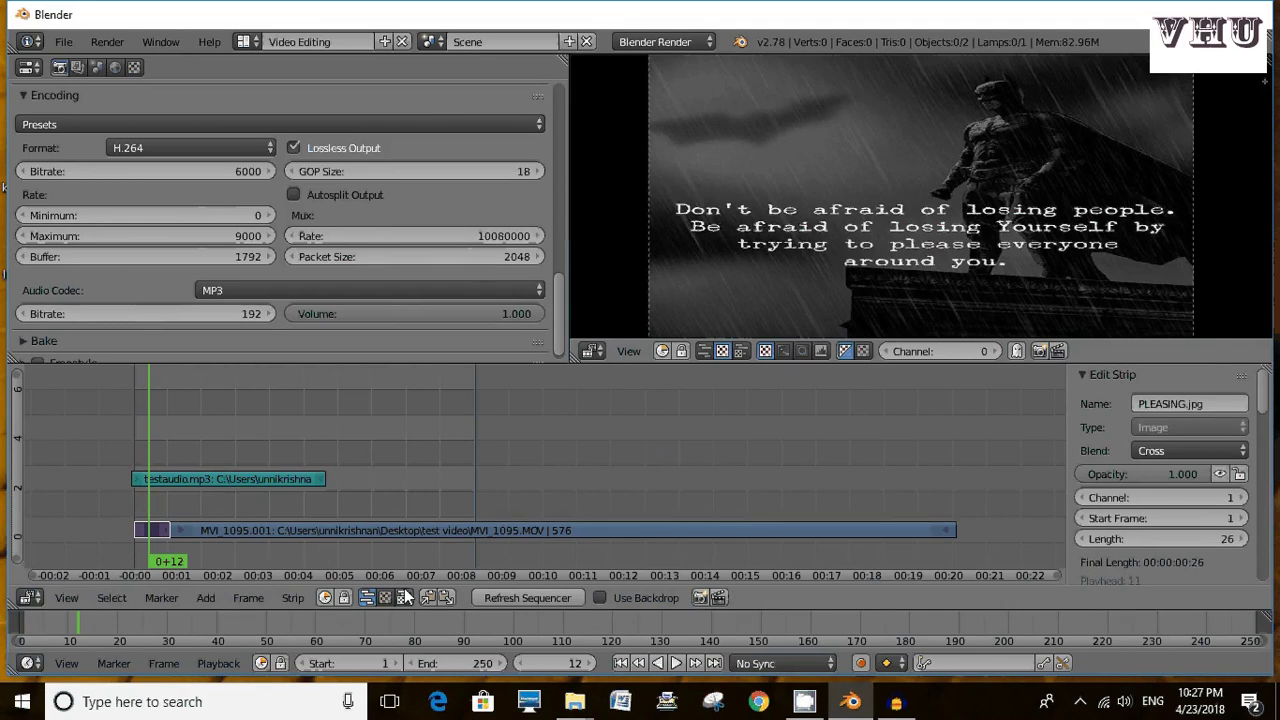
left_click(599, 597)
Review the render settings and start editing the animation end frame (currently 250)
scroll(450, 457, "down", 1)
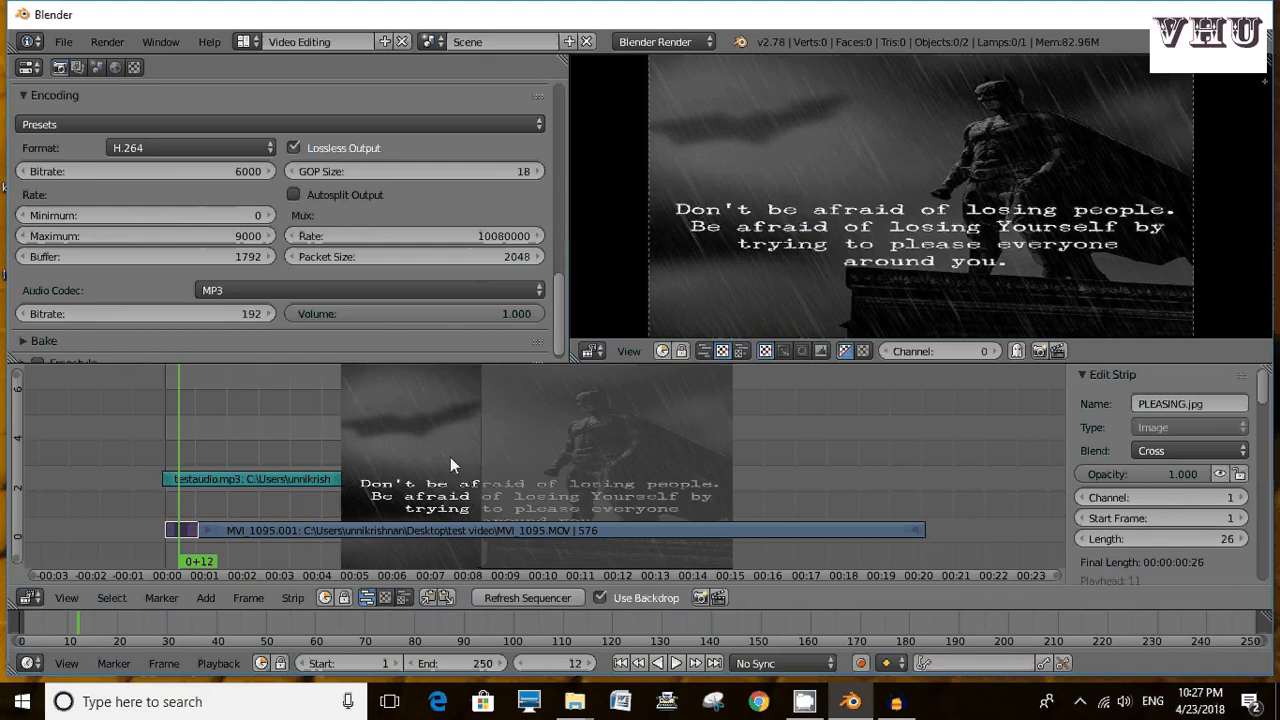
scroll(450, 457, "down", 2)
scroll(445, 463, "down", 1)
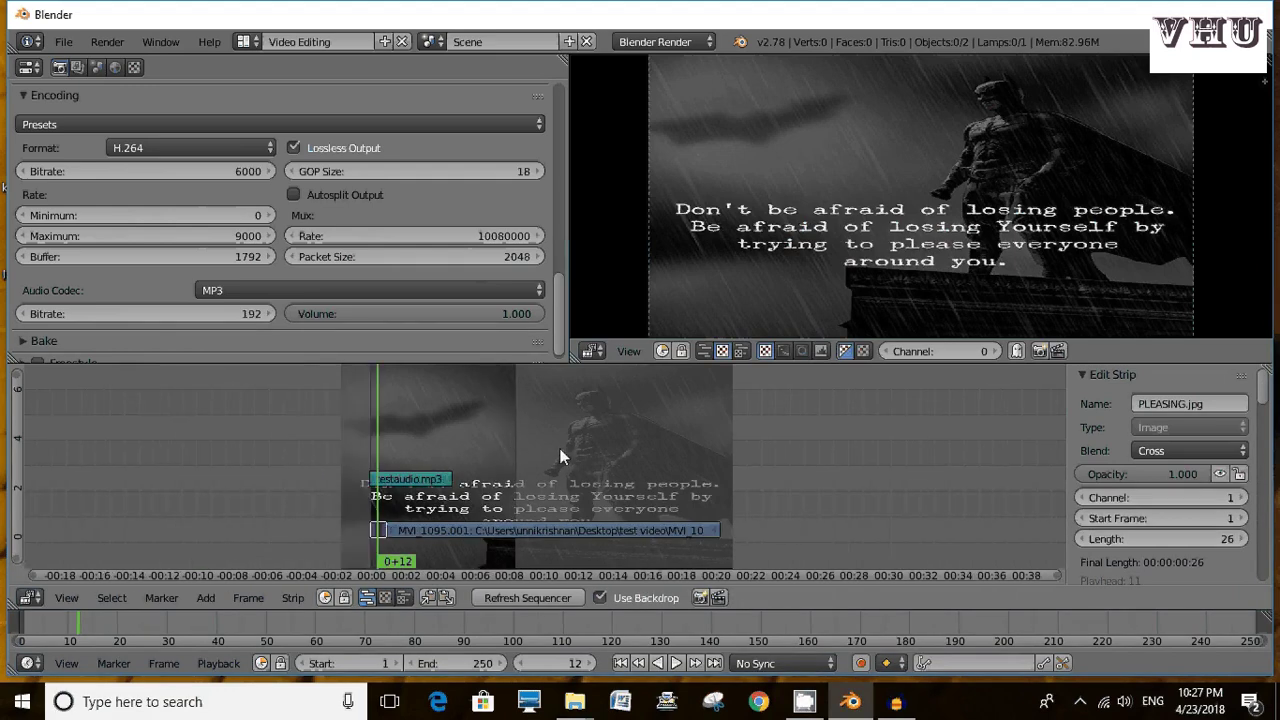
scroll(559, 448, "up", 1)
scroll(456, 448, "up", 1)
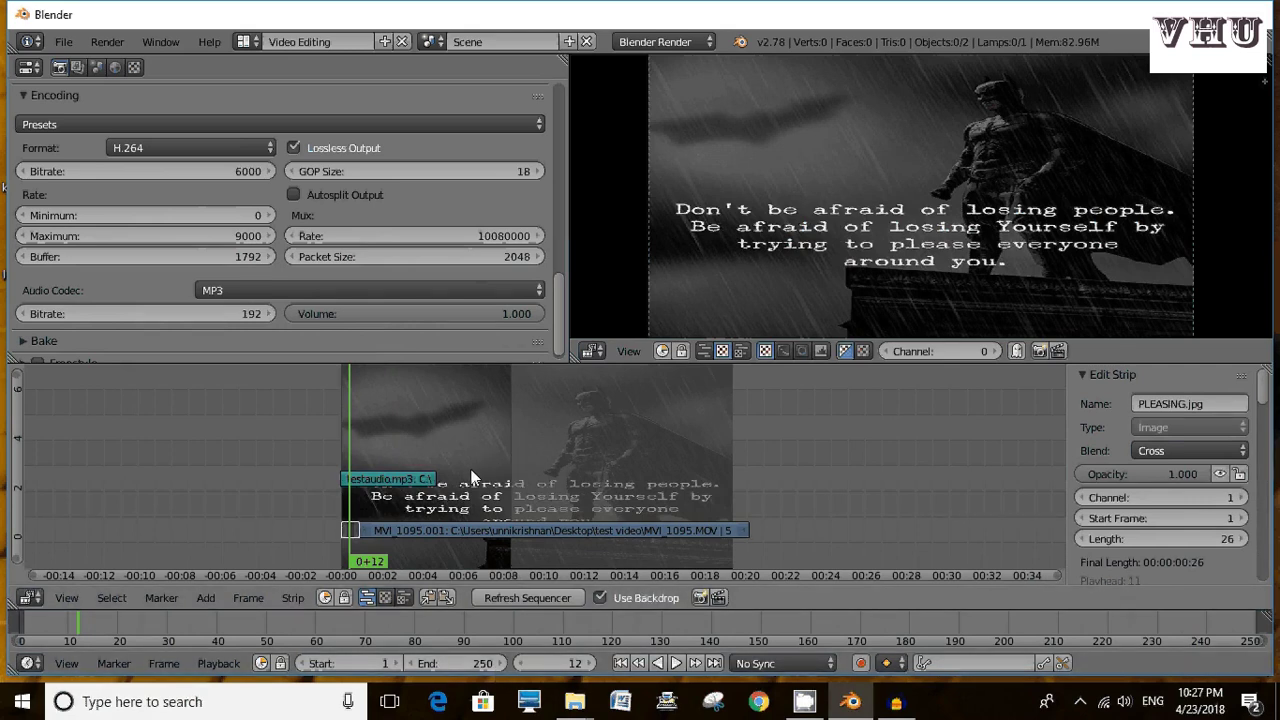
scroll(438, 431, "up", 2)
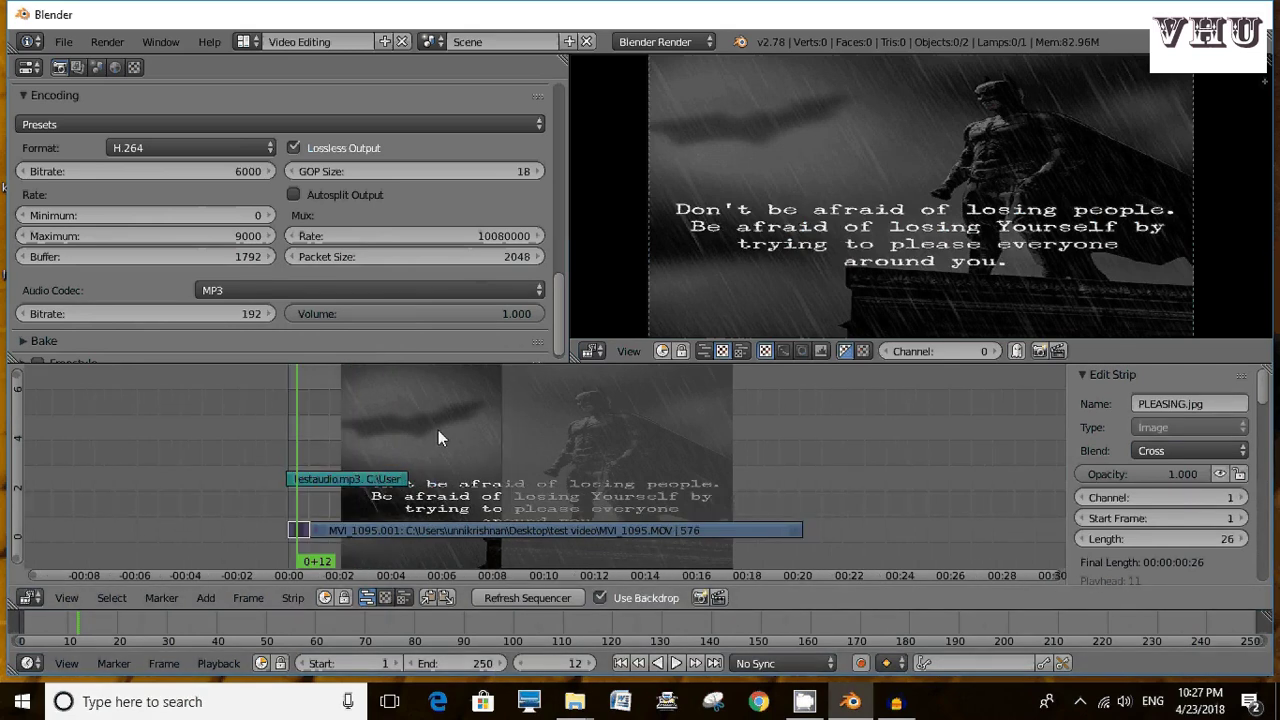
scroll(476, 379, "down", 2)
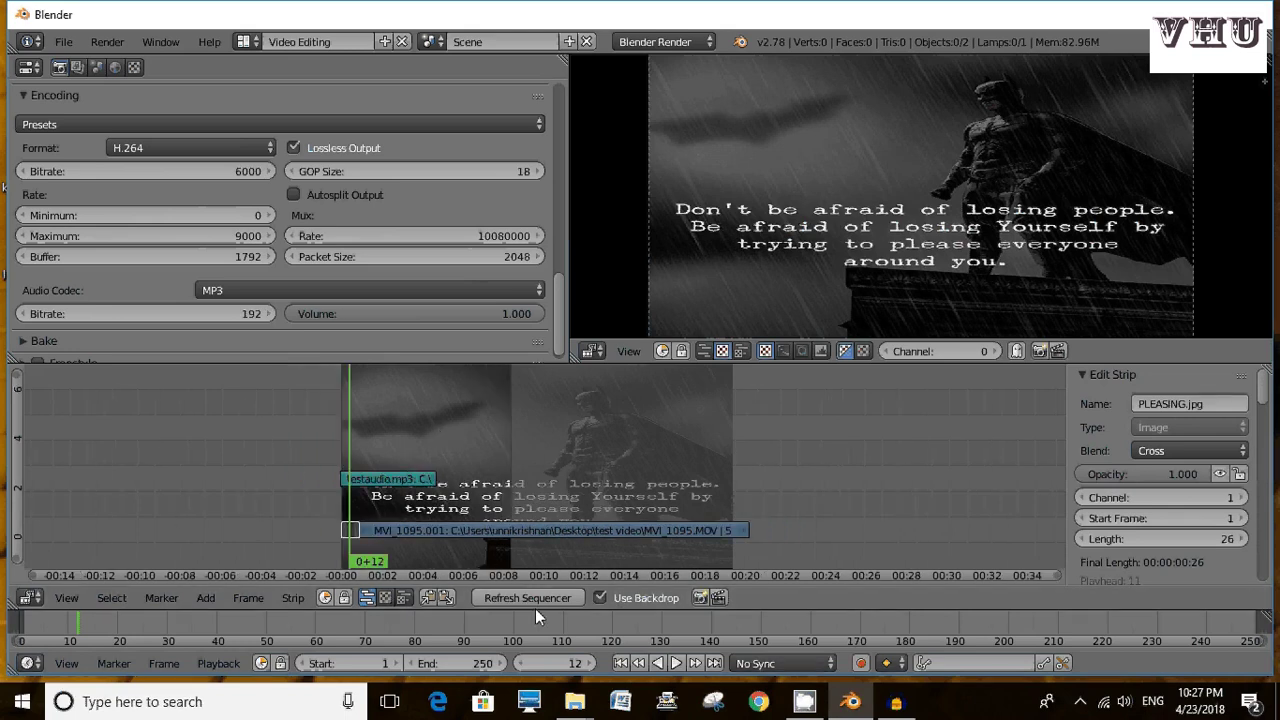
left_click(486, 663)
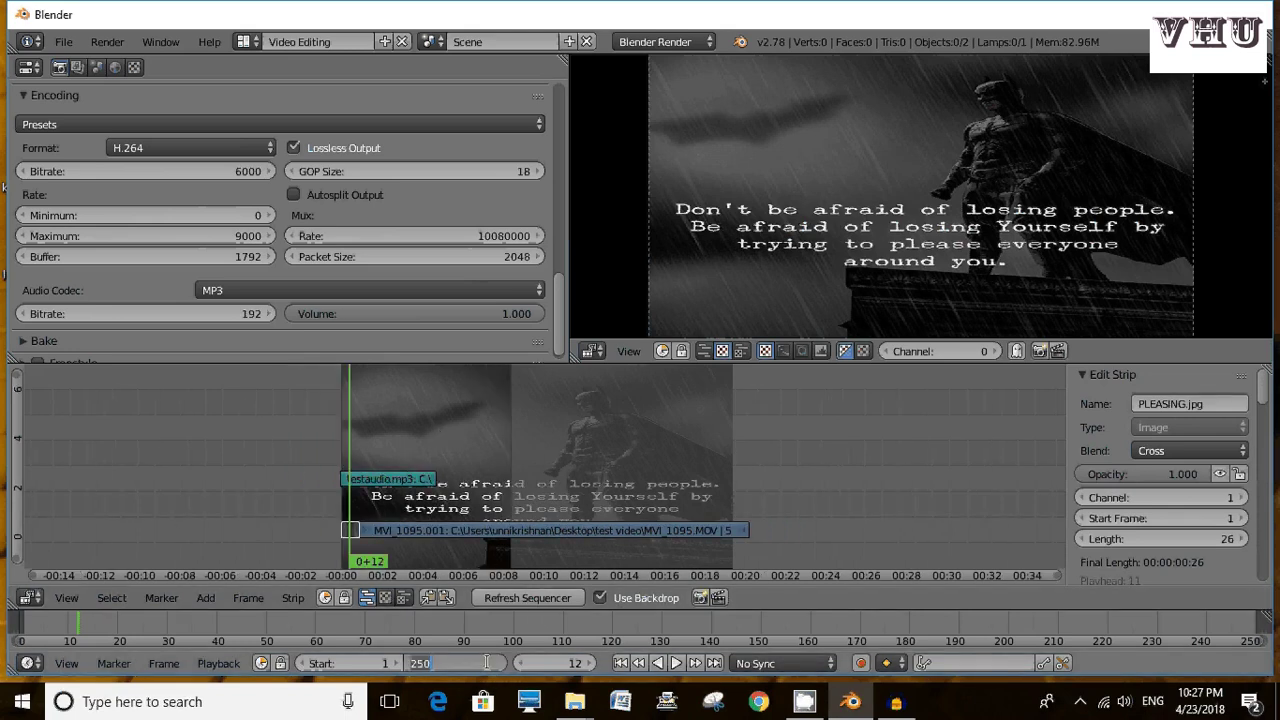
Correct the mistyped end frame entry back to 250
type("500")
key("BackSpace")
type("25")
key("Return")
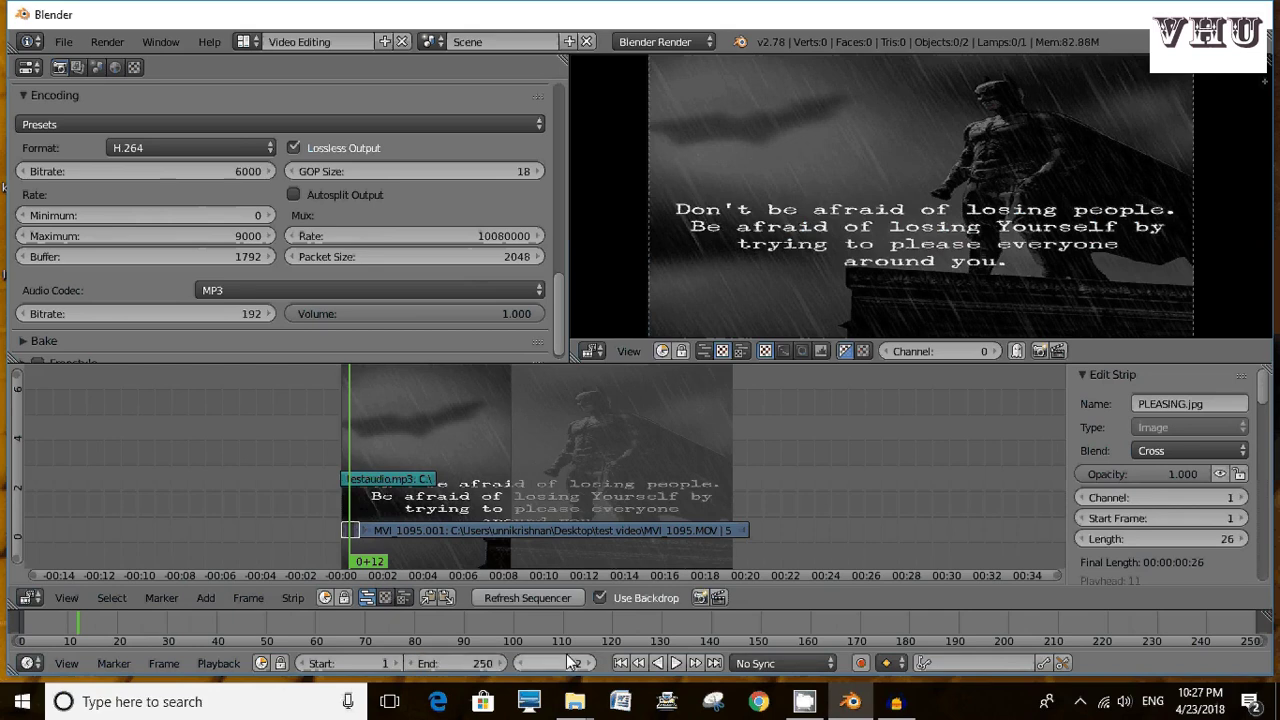
Select the MVI_1095.001 movie strip and turn off the sequencer backdrop
scroll(444, 432, "up", 2)
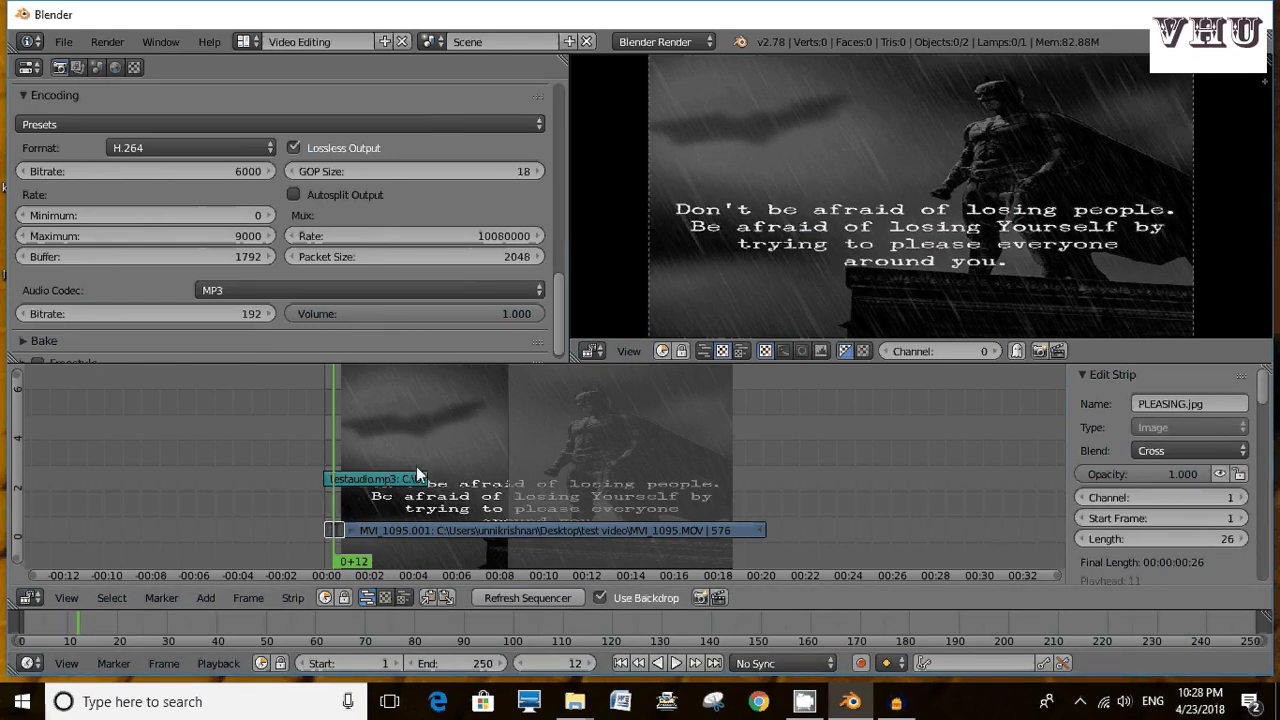
right_click(486, 546)
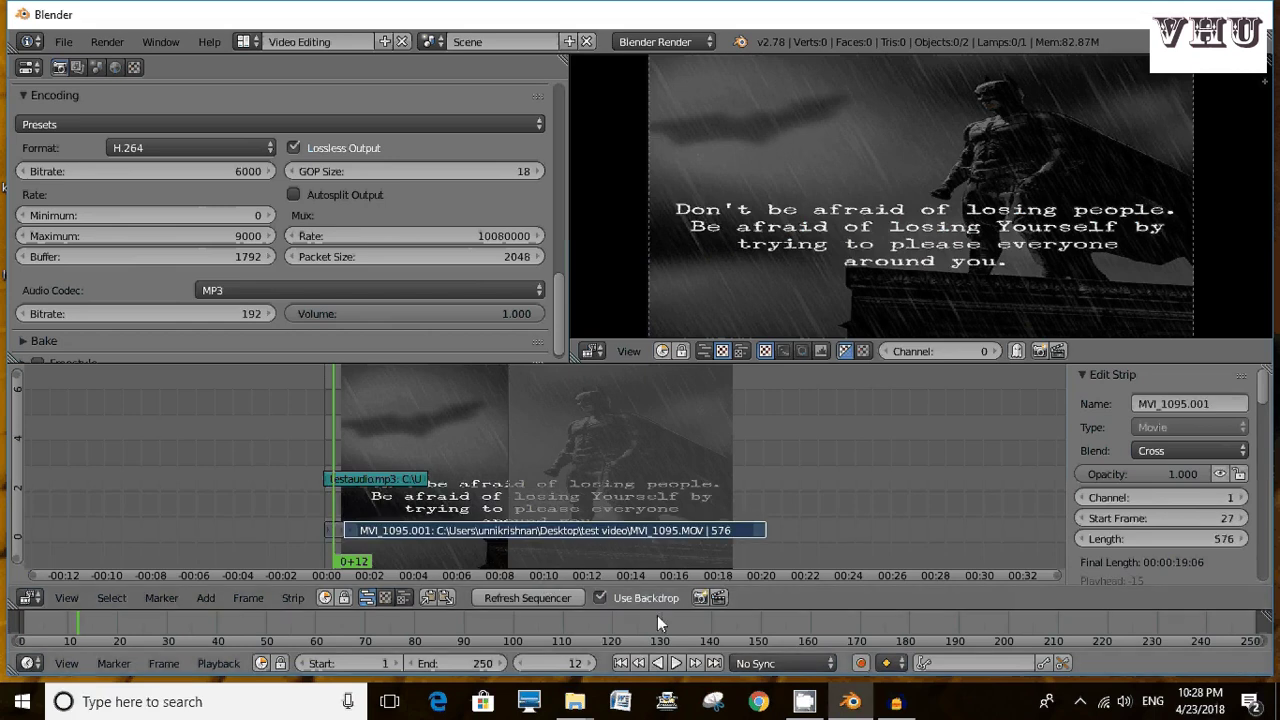
left_click(600, 598)
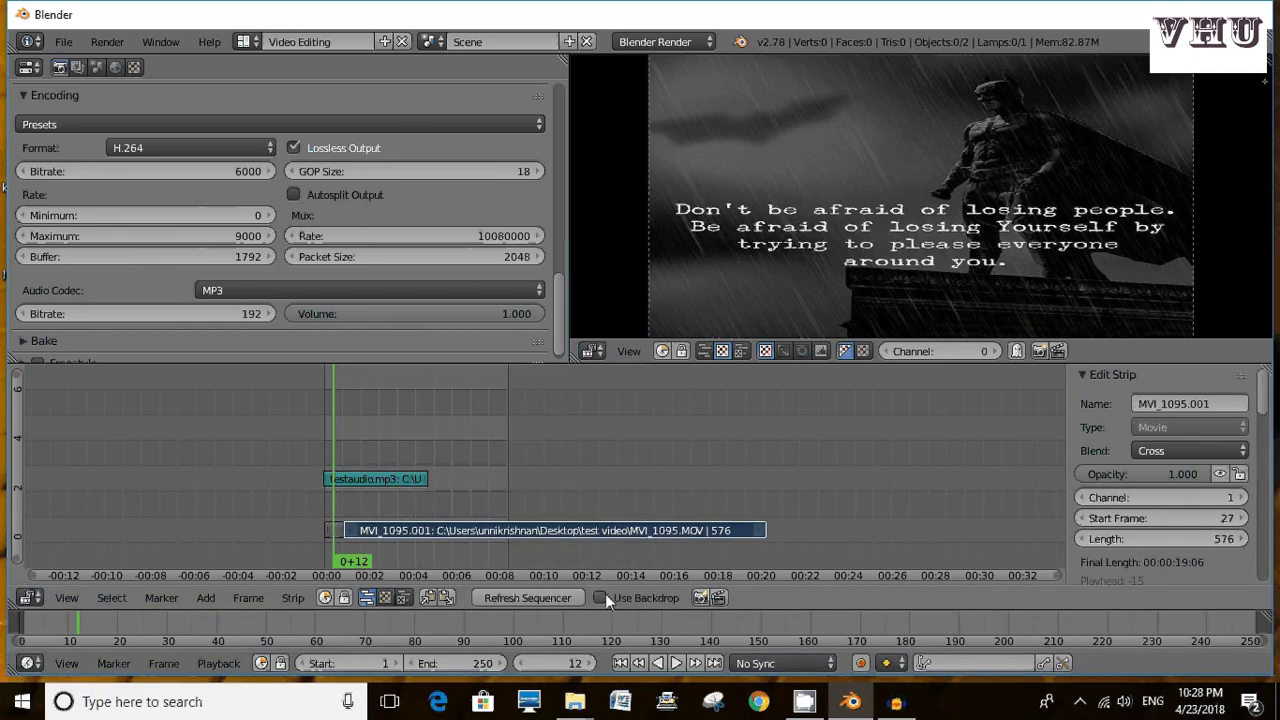
Move the playhead to frame 141 and set the animation End frame to 141
left_click(427, 495)
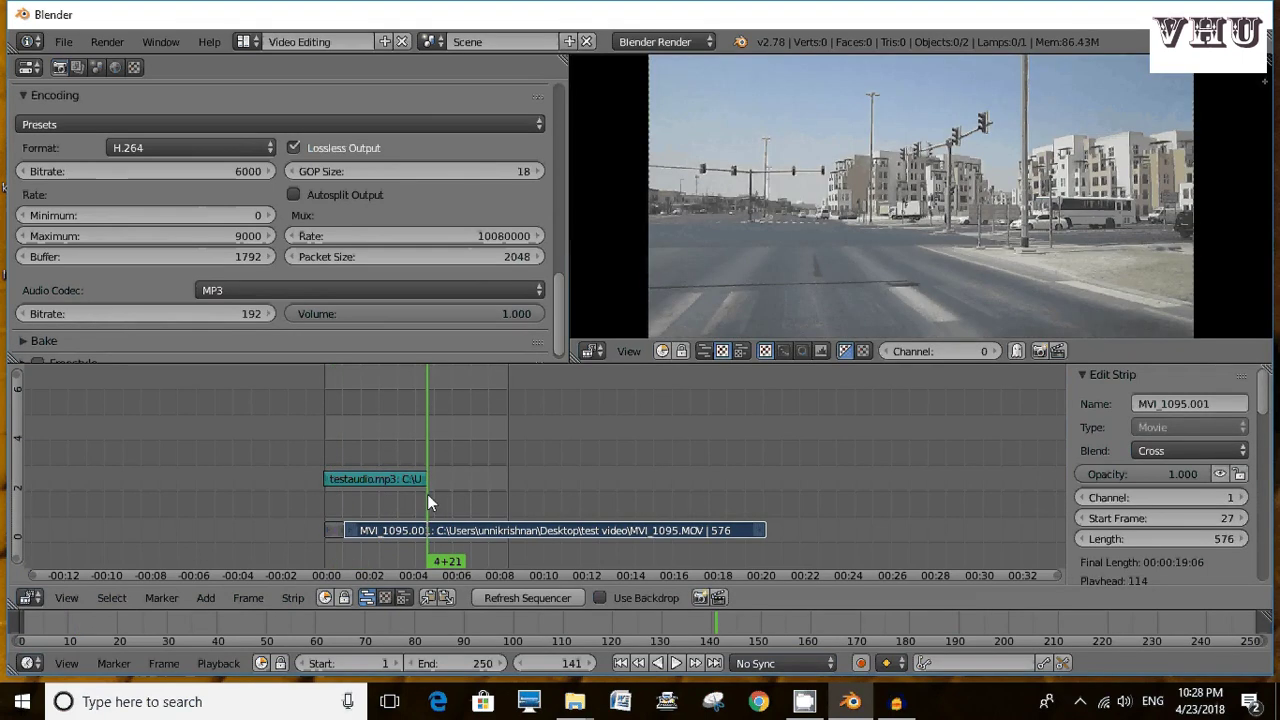
left_click(484, 662)
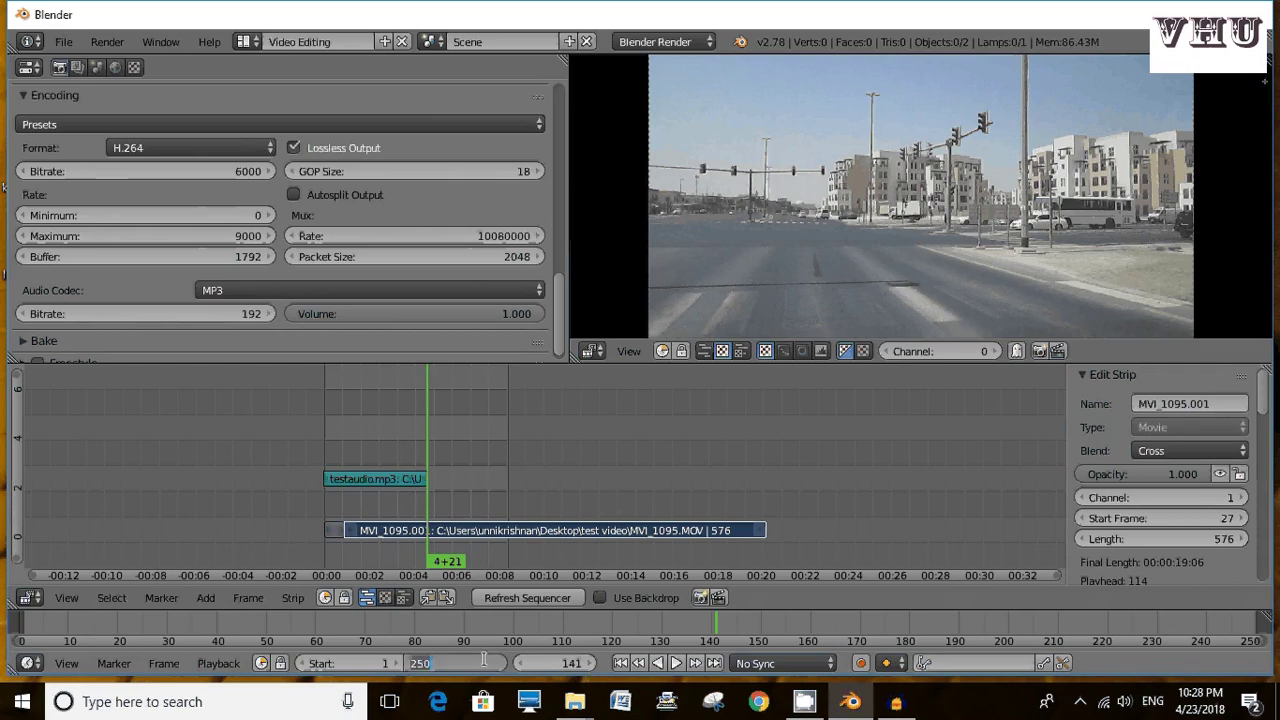
type("End: 141")
key("Return")
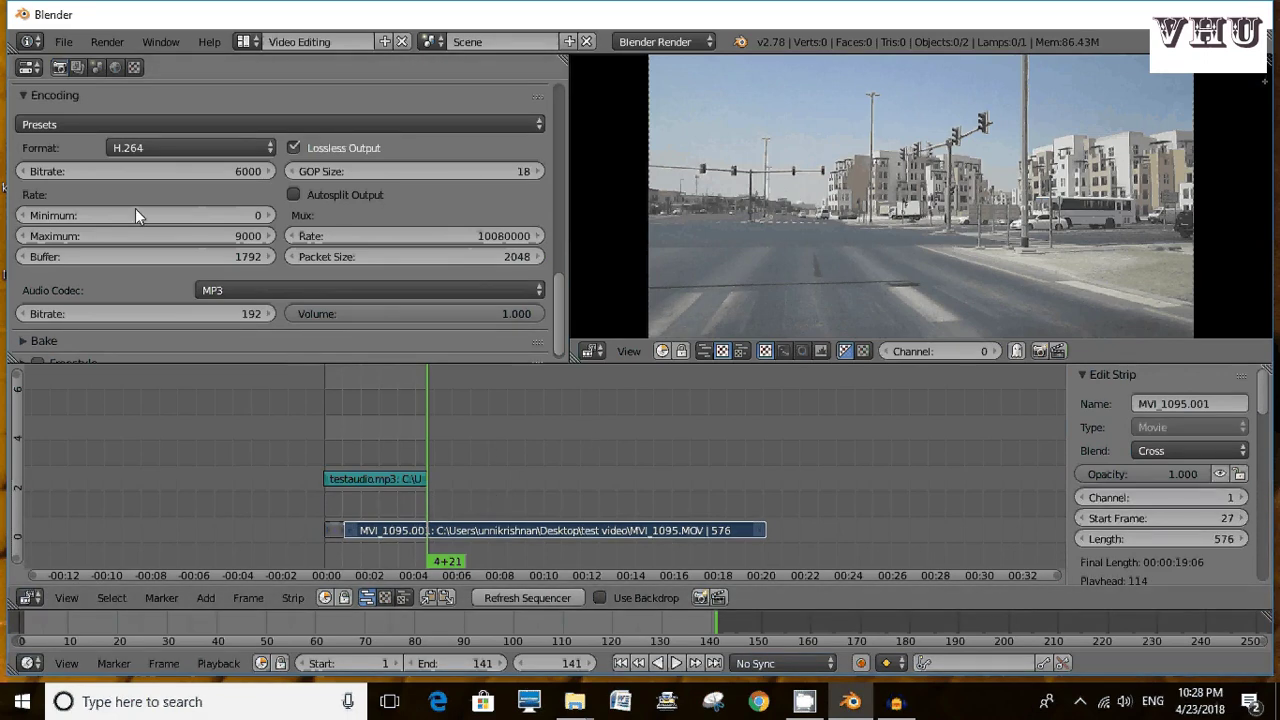
Set the playback sync mode to AV-sync
scroll(190, 215, "down", 1)
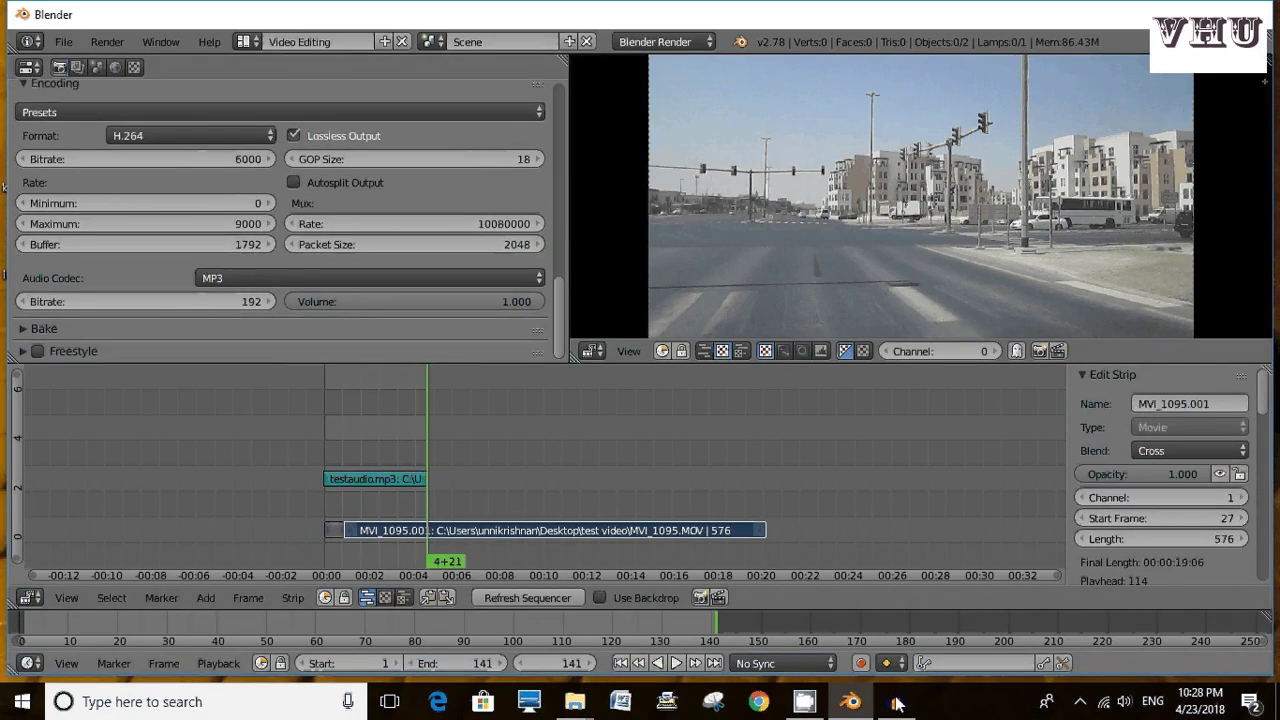
left_click(806, 658)
left_click(783, 601)
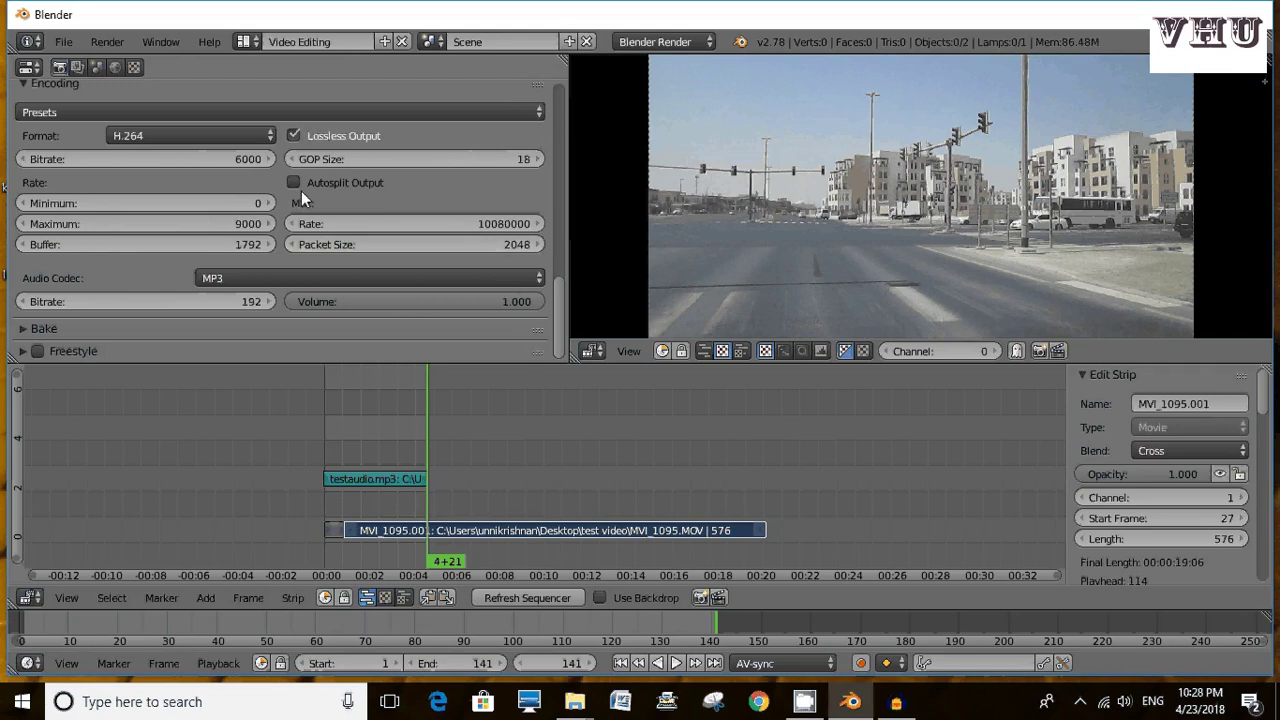
scroll(301, 191, "up", 8)
scroll(301, 191, "up", 8)
scroll(301, 190, "up", 2)
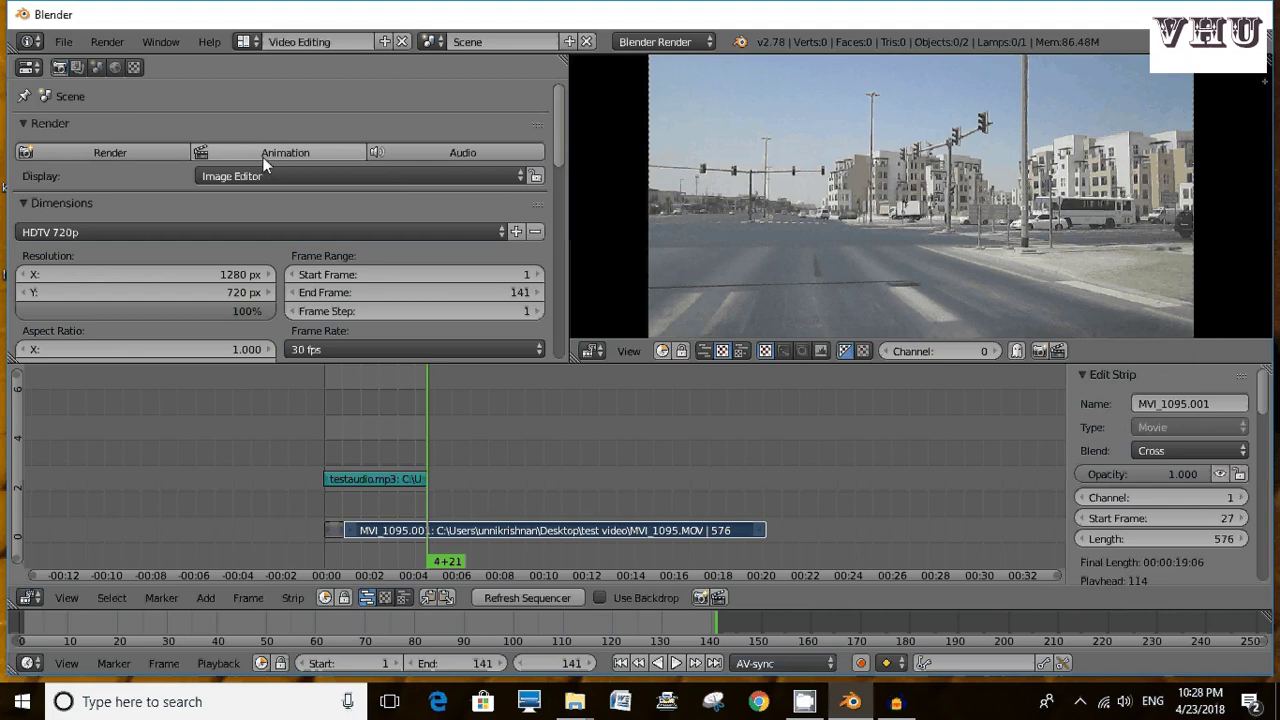
scroll(286, 190, "down", 6)
scroll(289, 190, "down", 3)
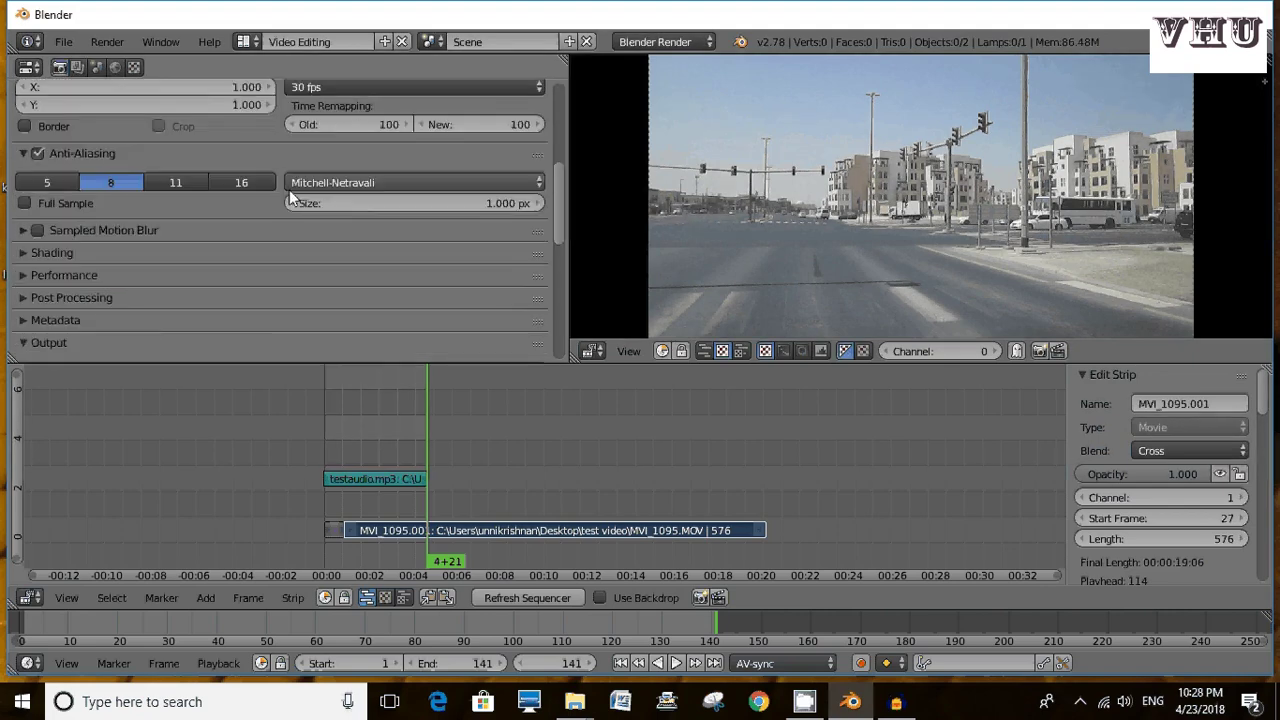
scroll(290, 180, "up", 8)
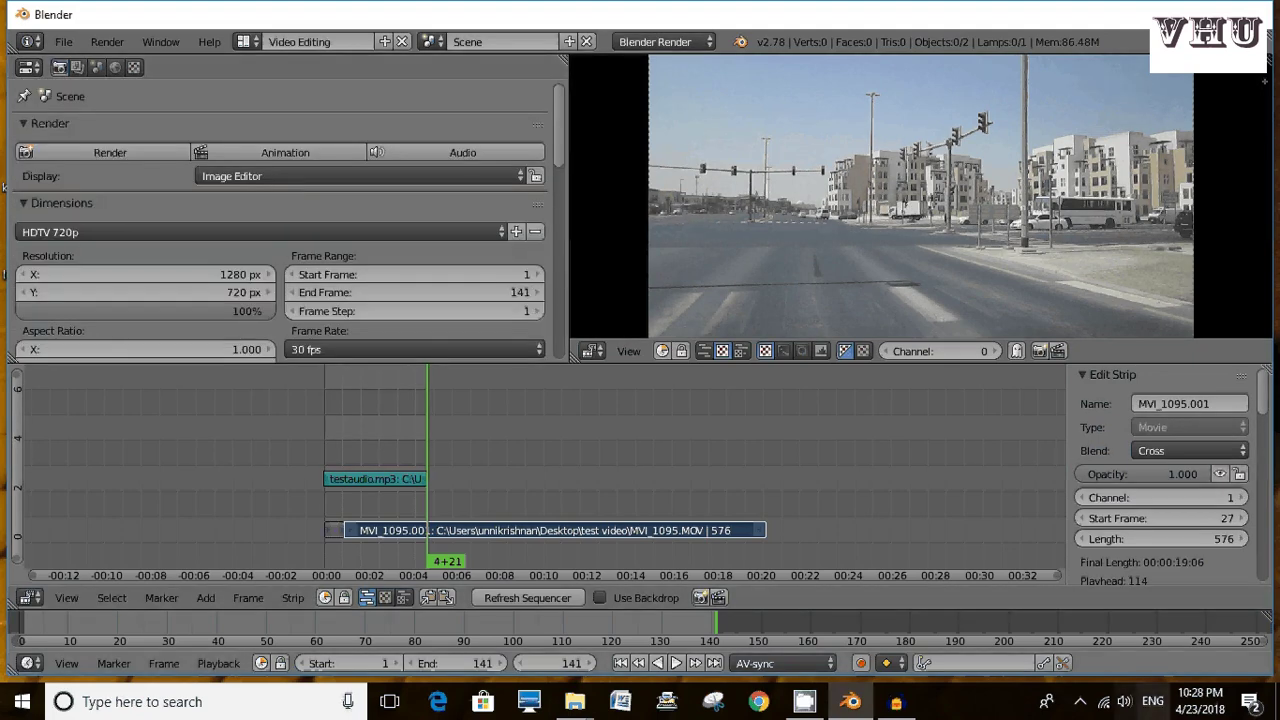
left_click(1080, 701)
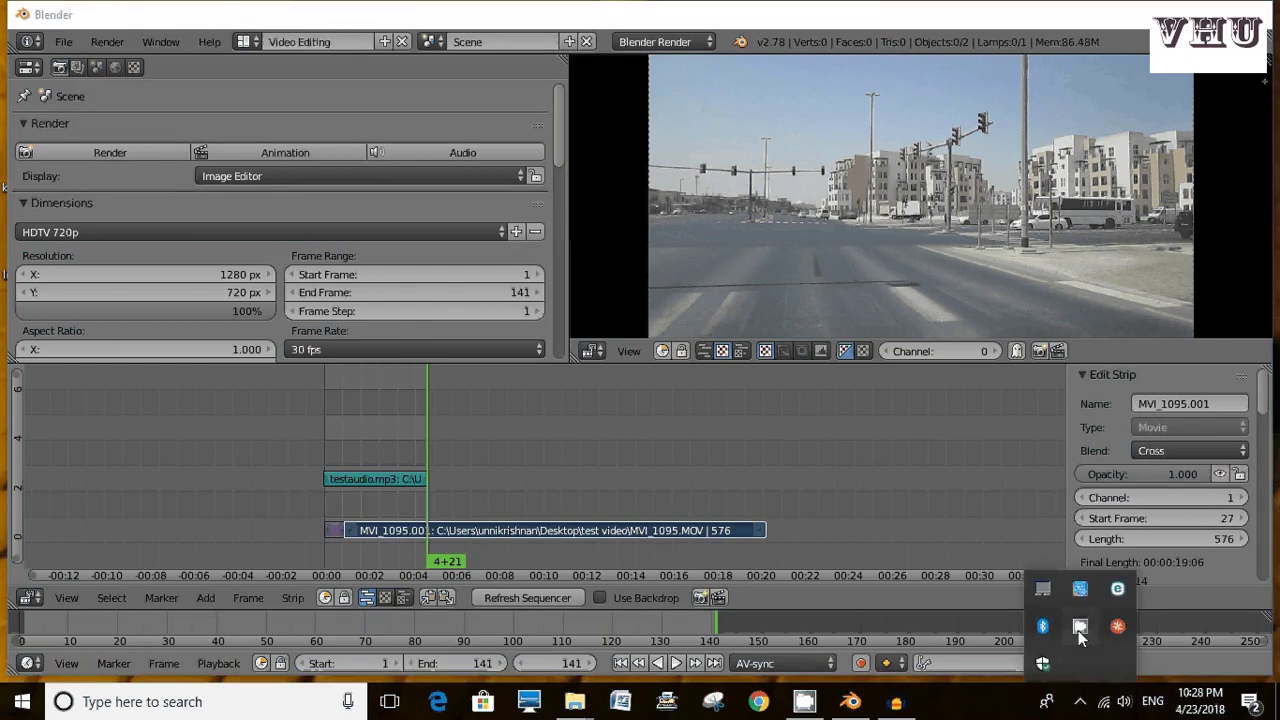
left_click(1080, 630)
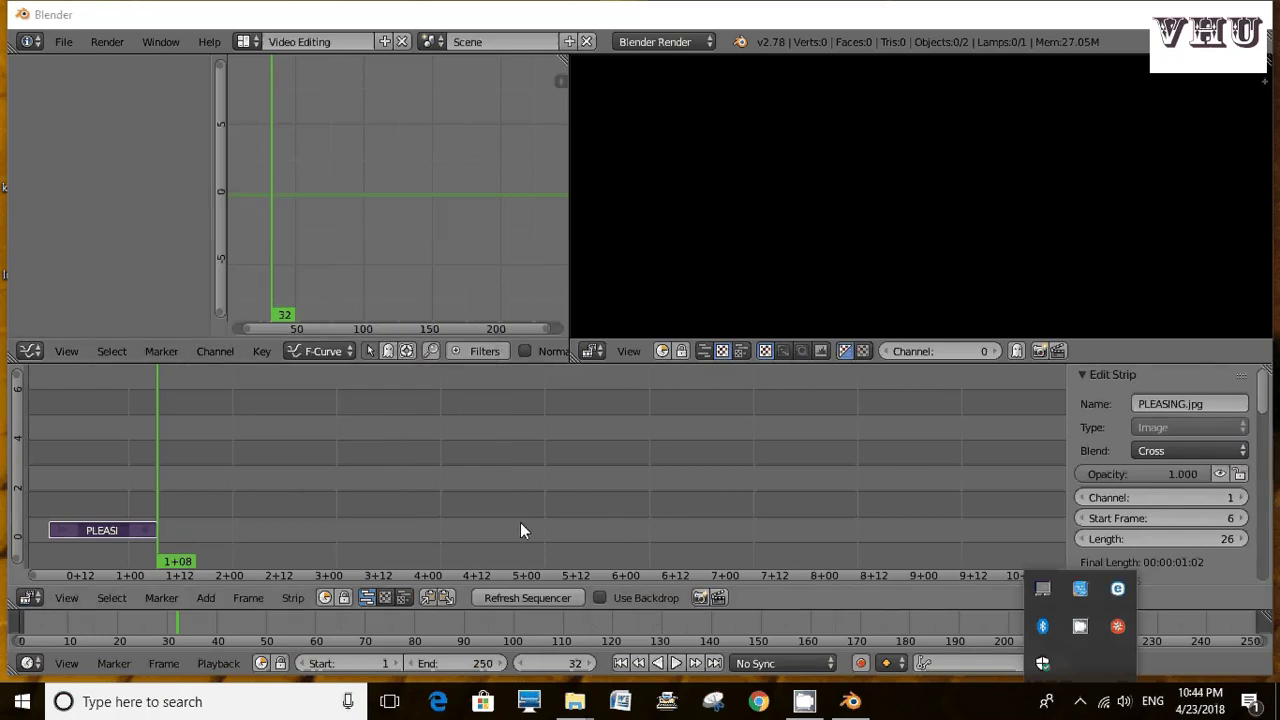
Fit the timeline with Home and trim the PLEASING.jpg strip's end to 2 frames
left_click(86, 515)
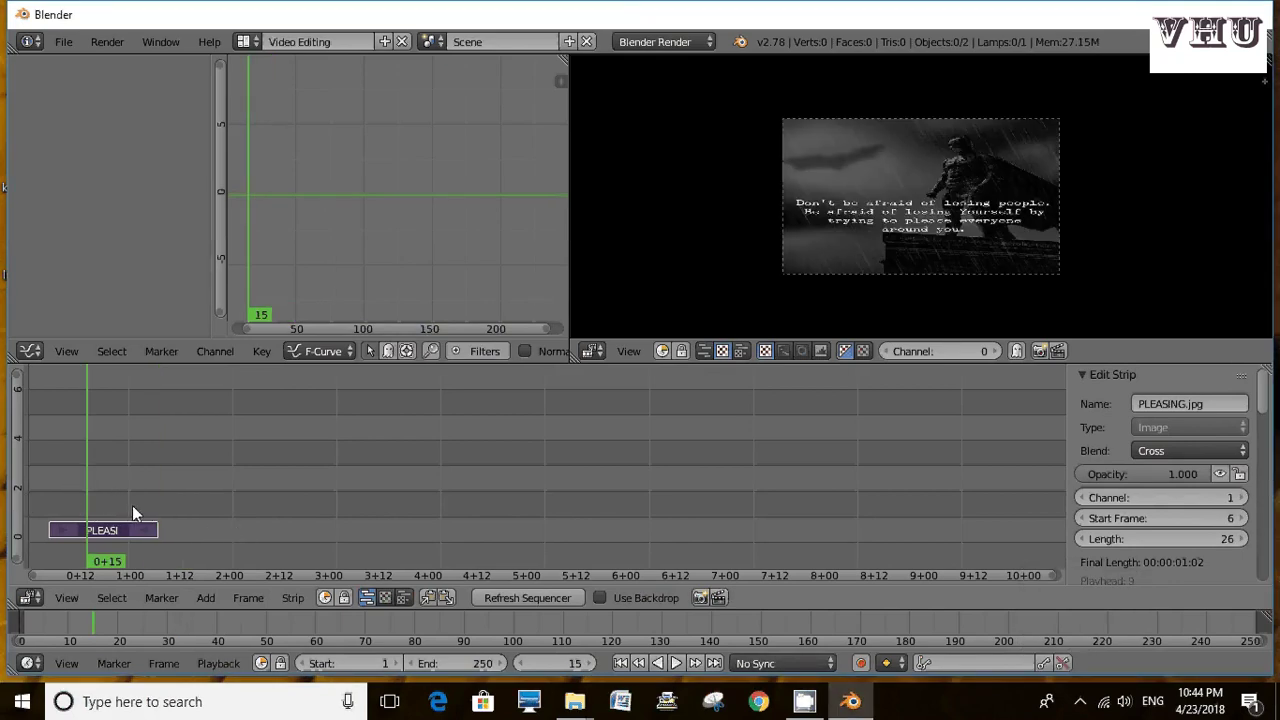
key("Home")
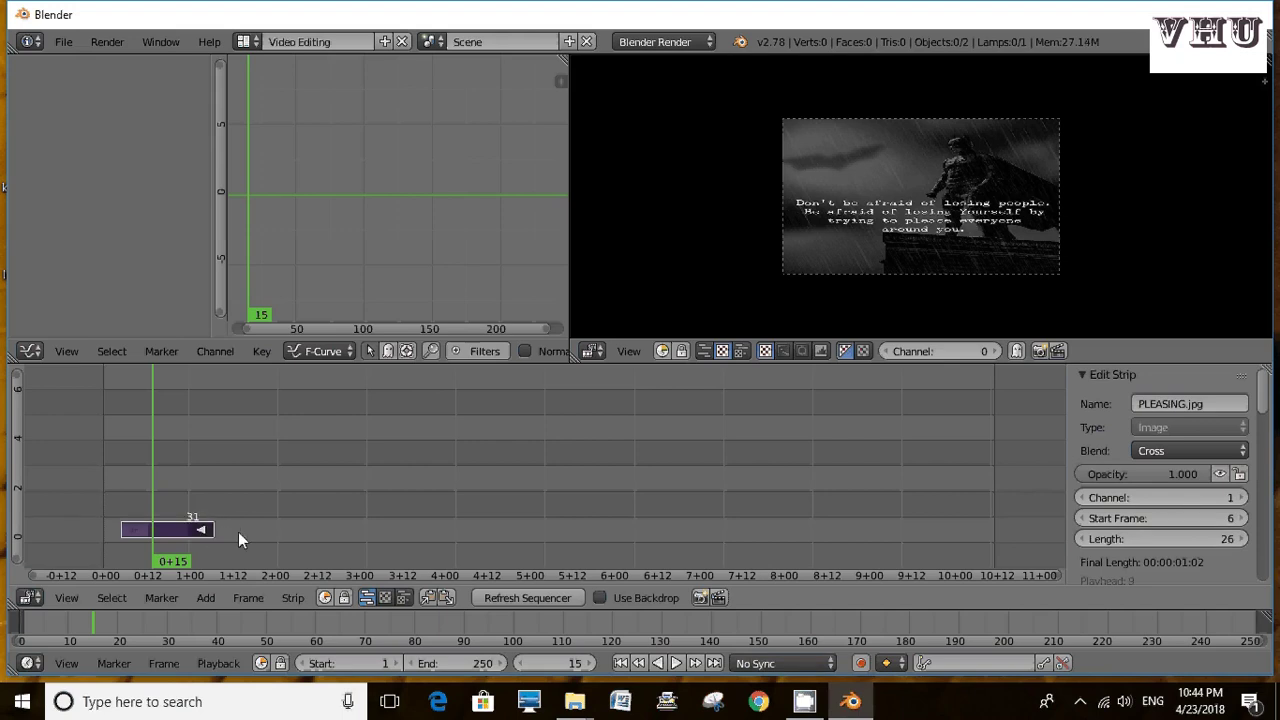
key("g")
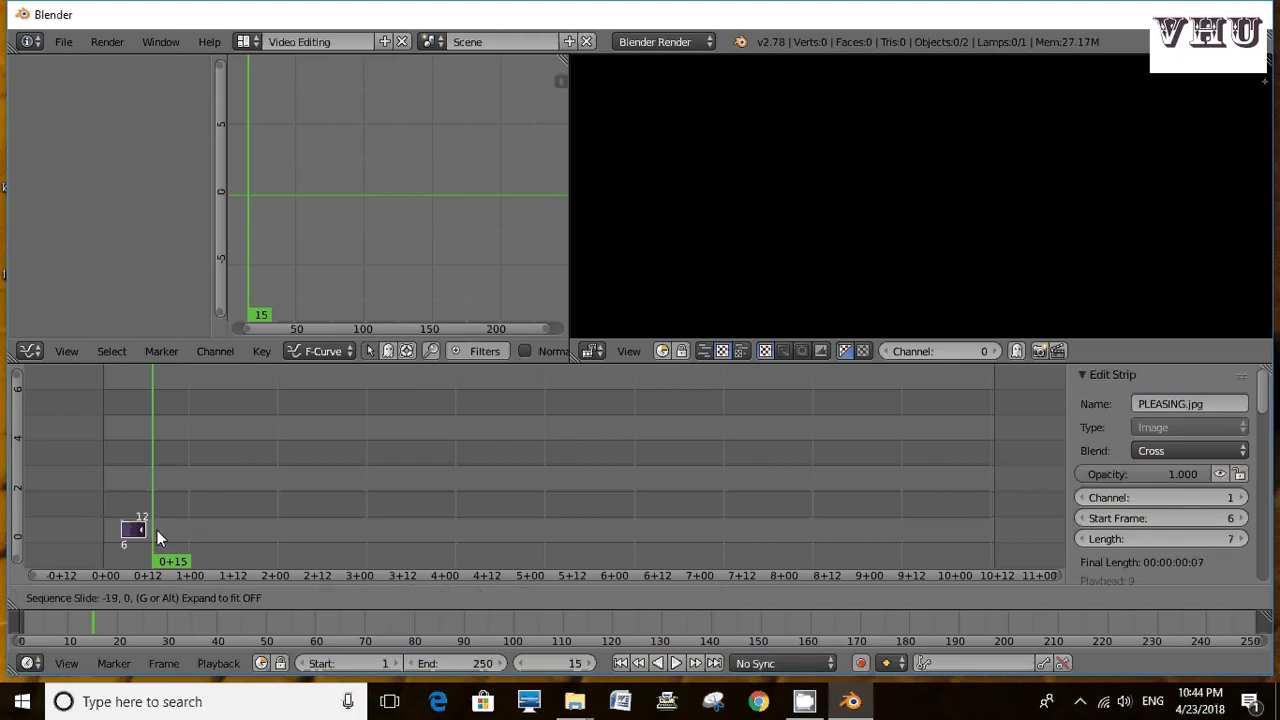
left_click(142, 536)
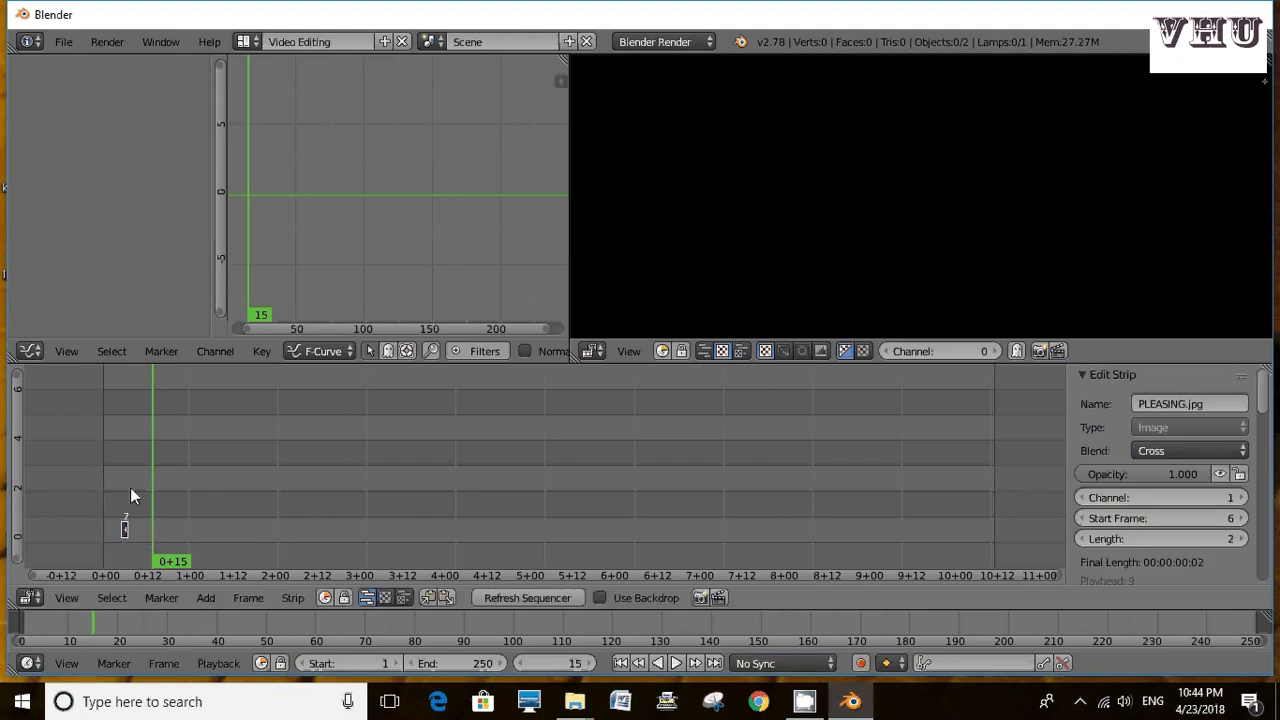
Put the playhead at frame 27 and border-zoom the timeline onto the short strip
left_click(195, 505)
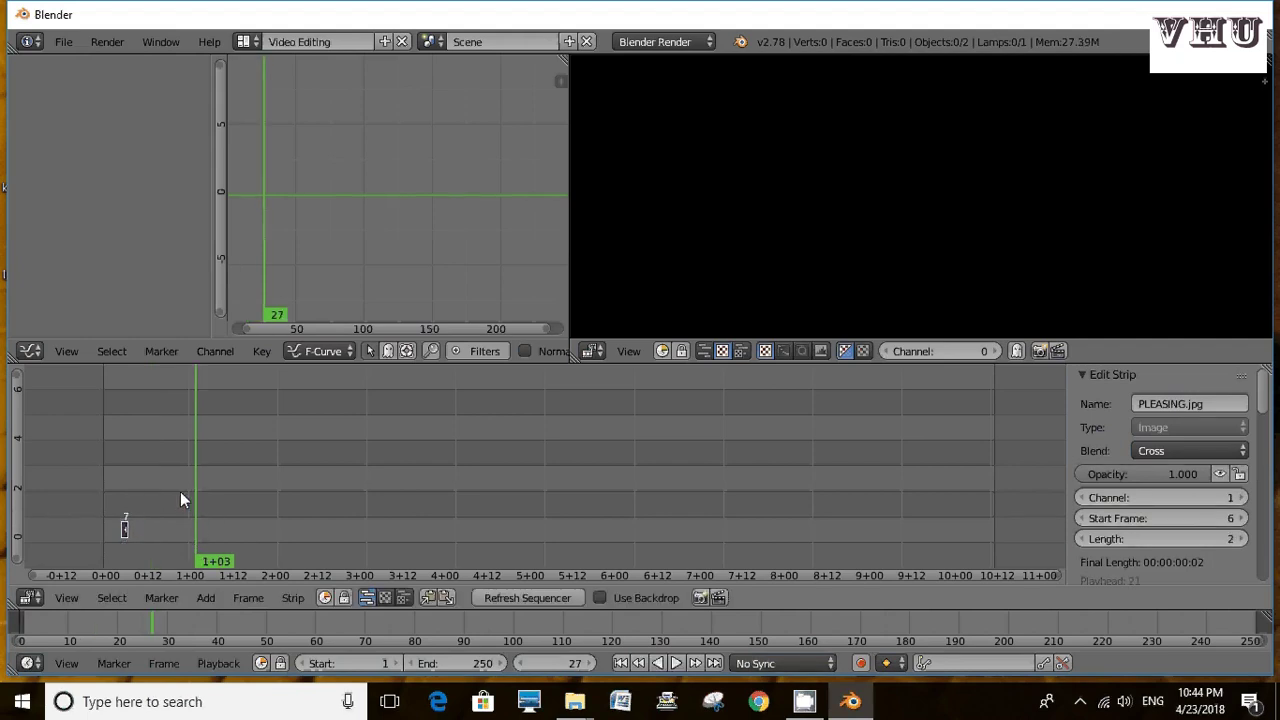
key("b")
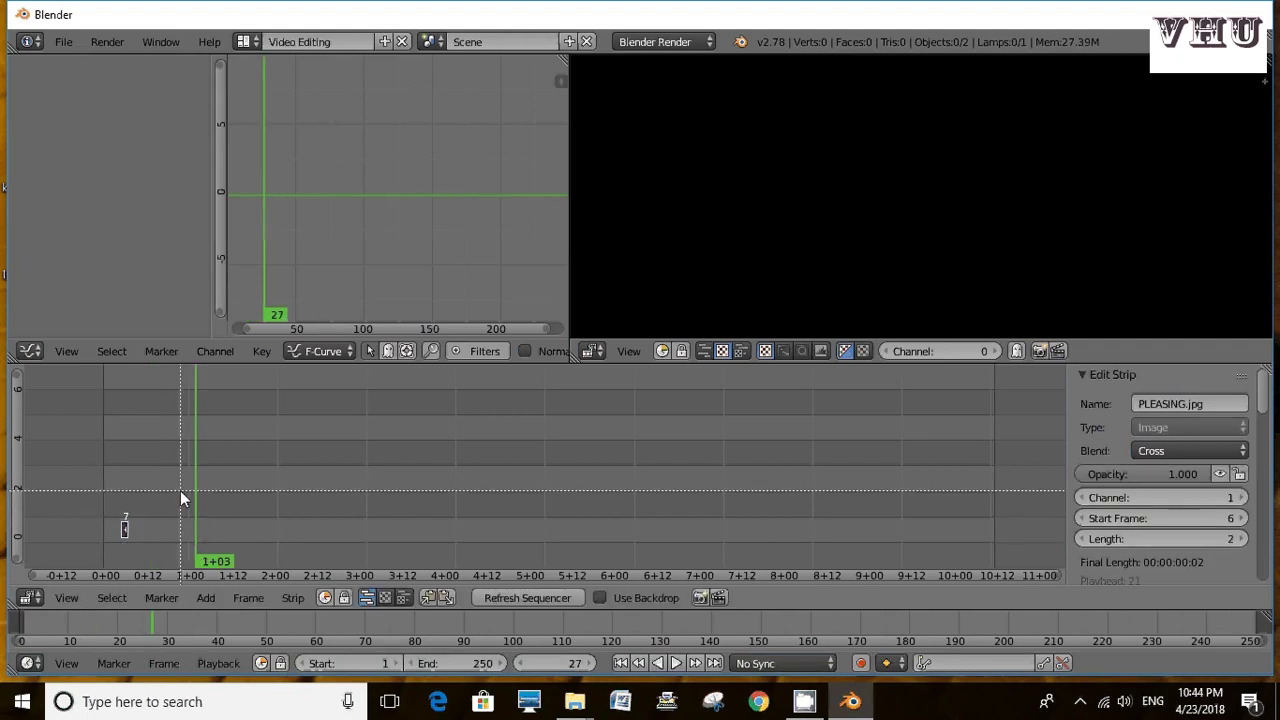
left_click_drag(107, 499, 209, 560)
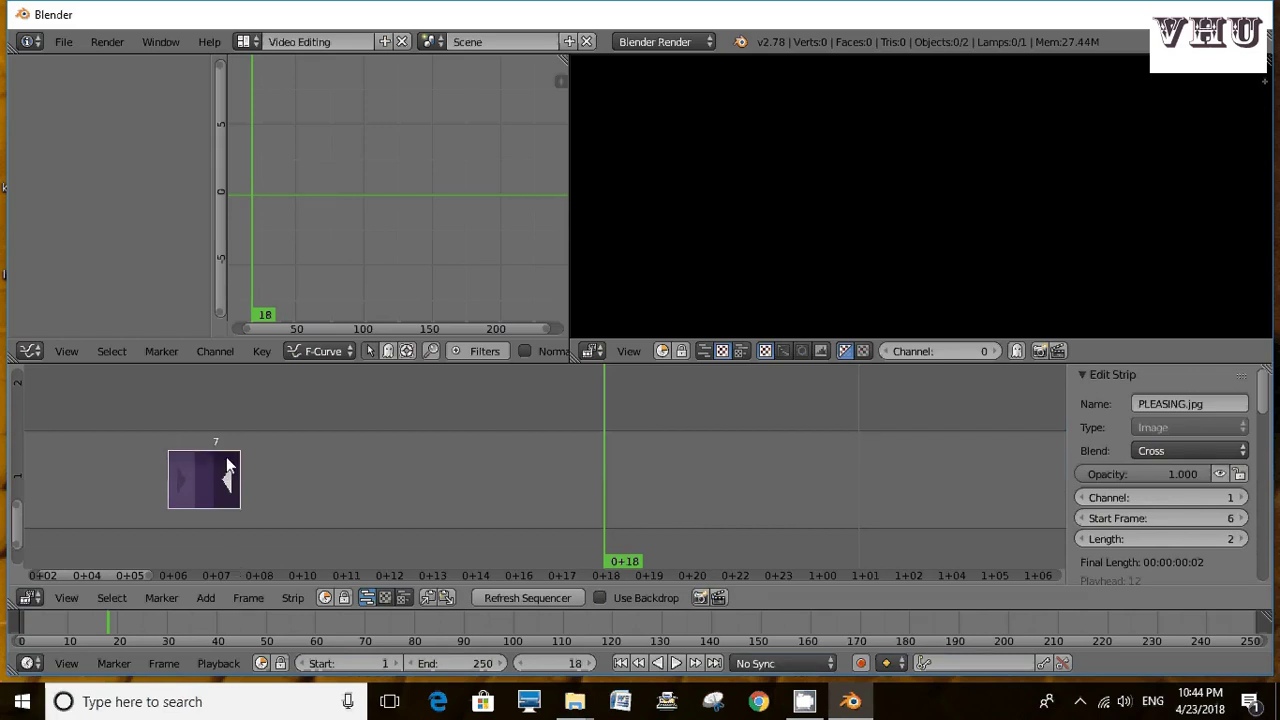
Drag the strip's right handle out to lengthen it, then play back from frame 6
right_click(172, 477)
right_click(225, 482)
left_click(179, 478)
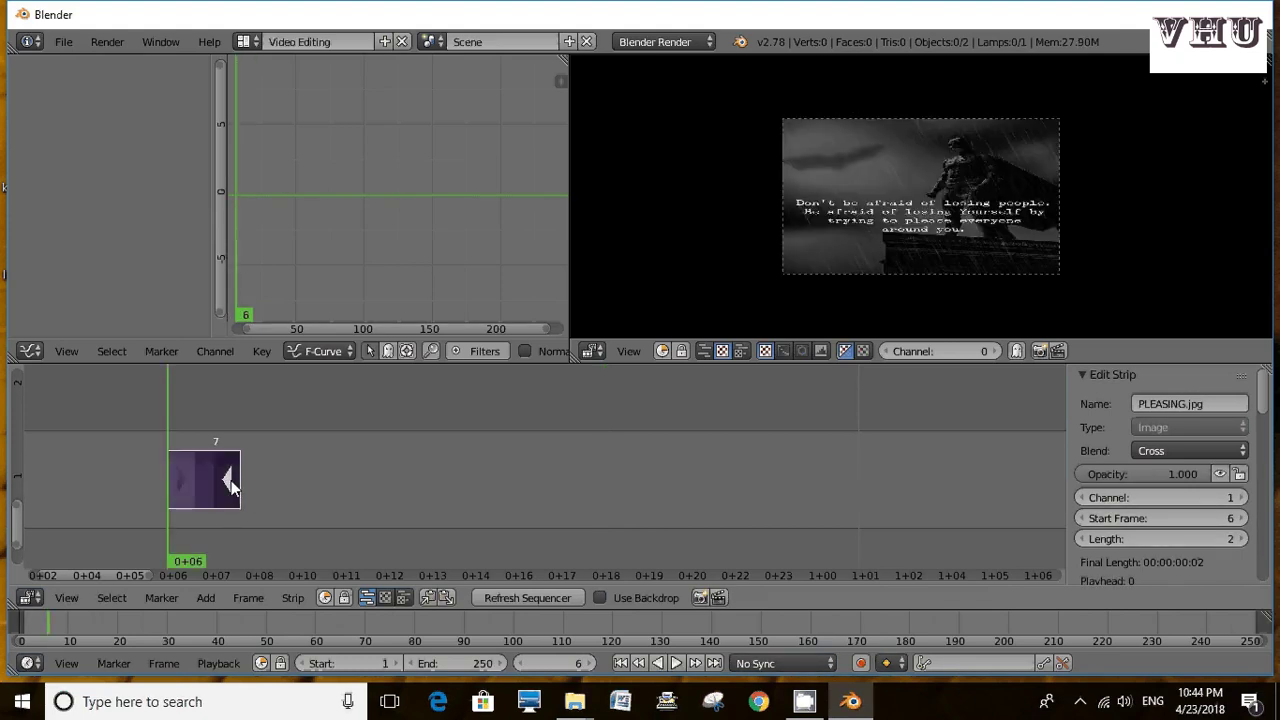
left_click_drag(230, 483, 679, 508)
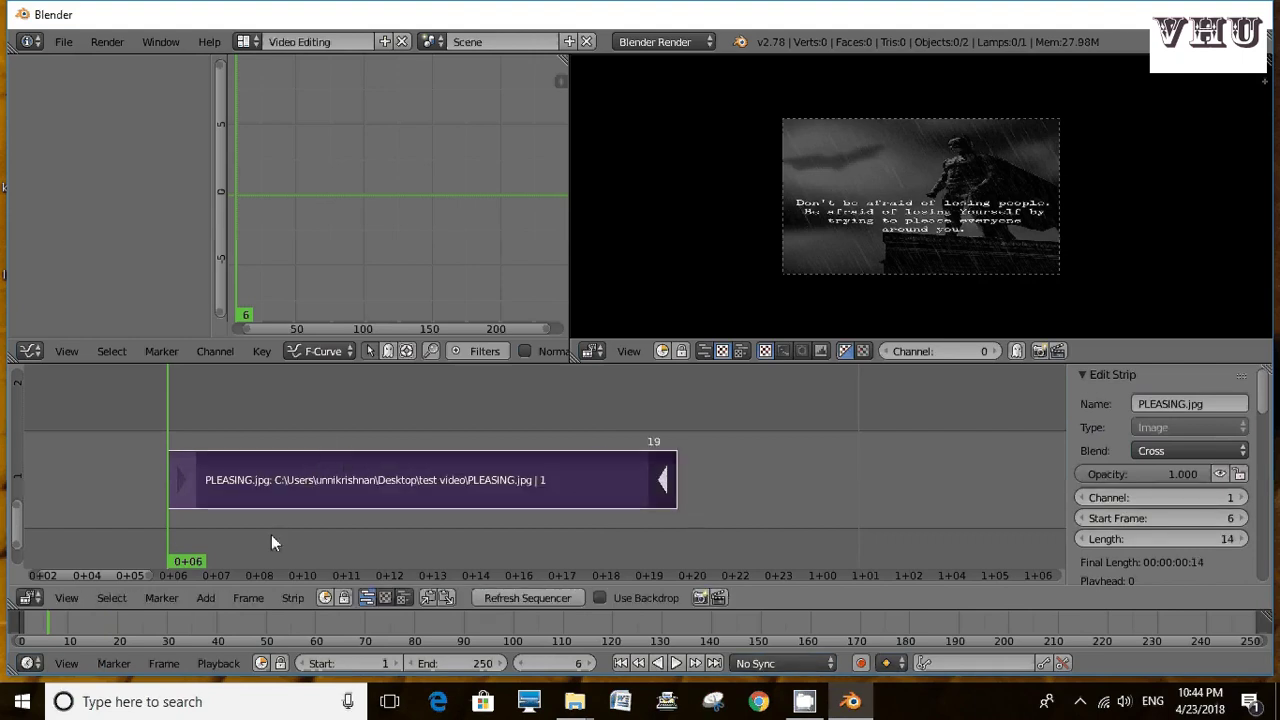
key("alt+a")
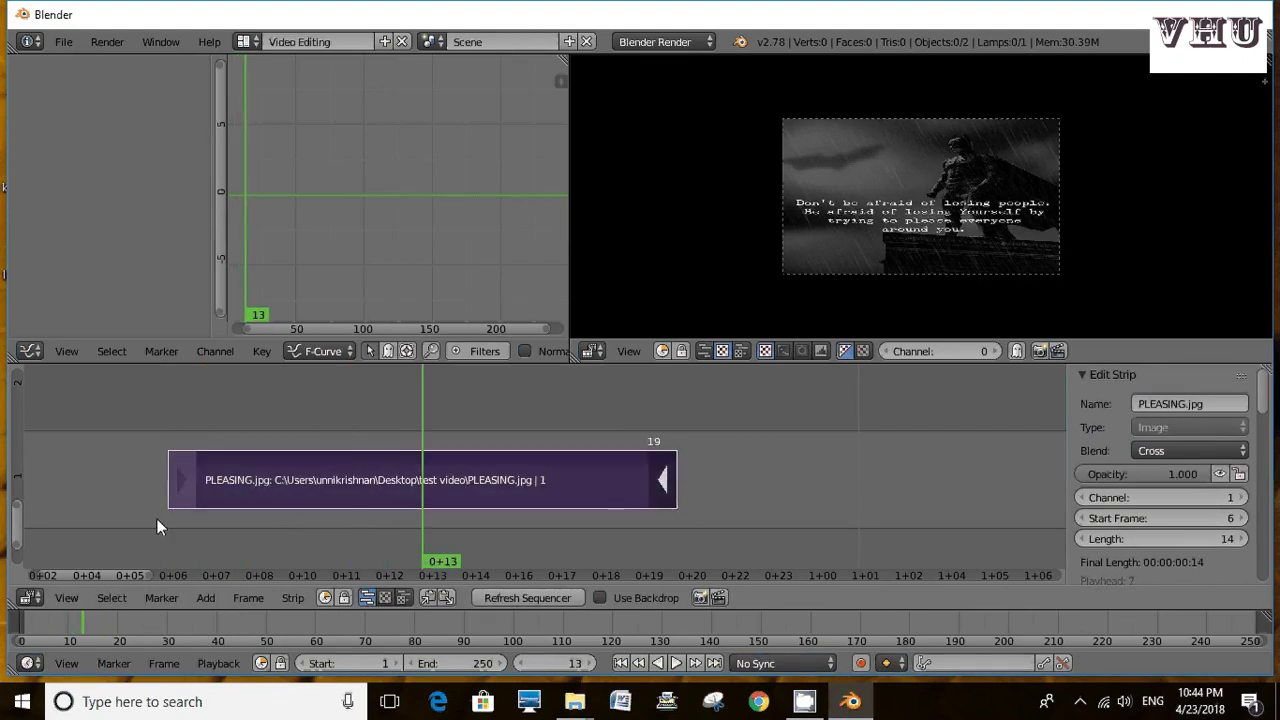
left_click(166, 527)
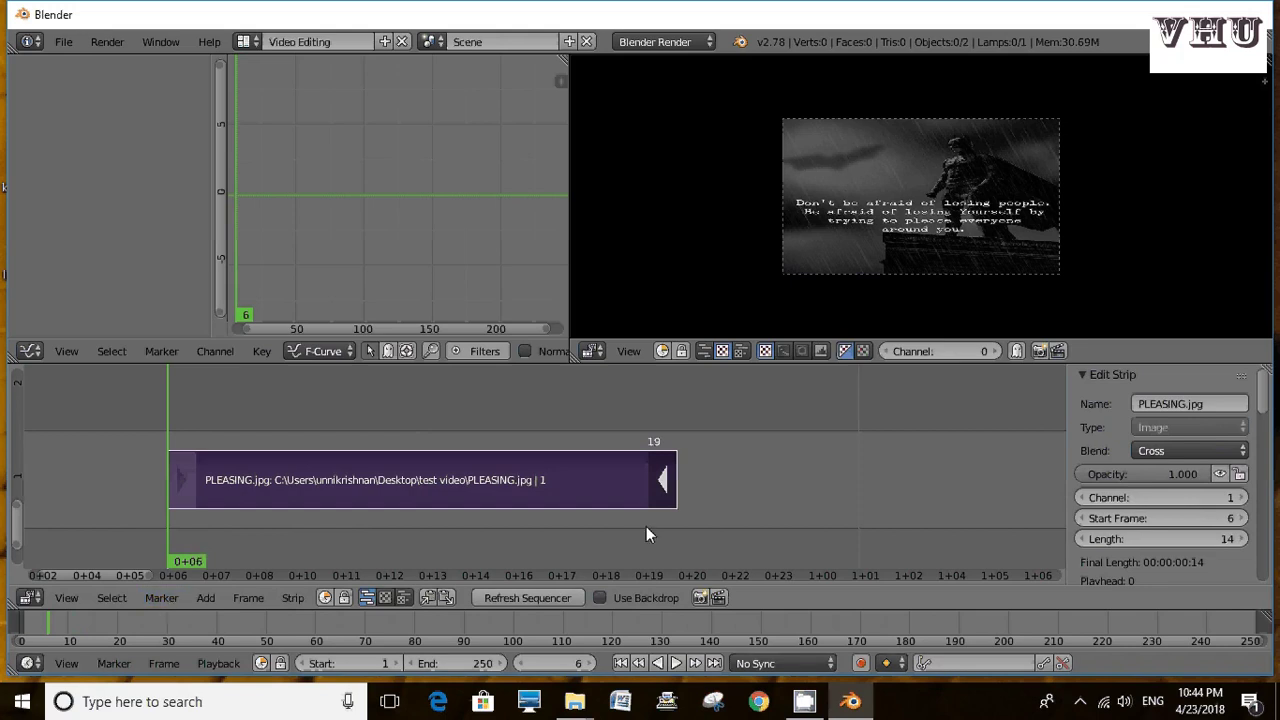
Extend the PLEASING.jpg strip to 19 frames, then trim it back to 10 frames
left_click_drag(646, 526, 663, 522)
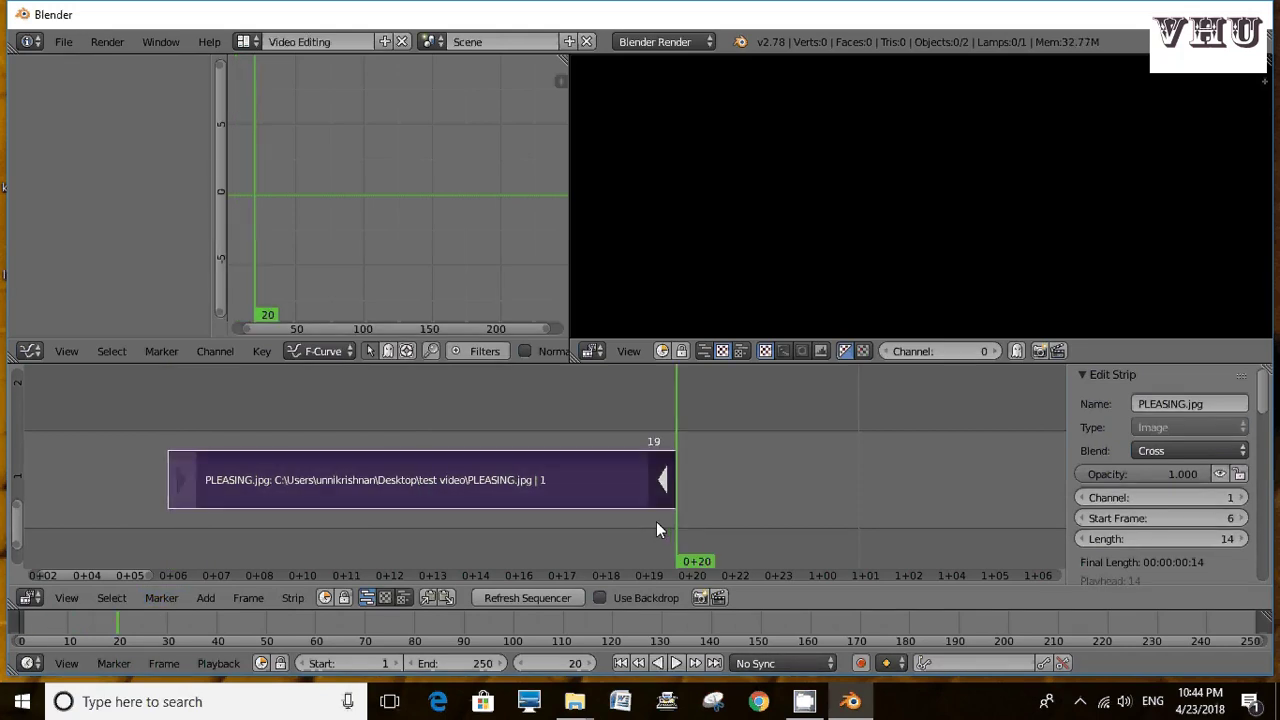
left_click(656, 521)
left_click_drag(650, 488, 821, 501)
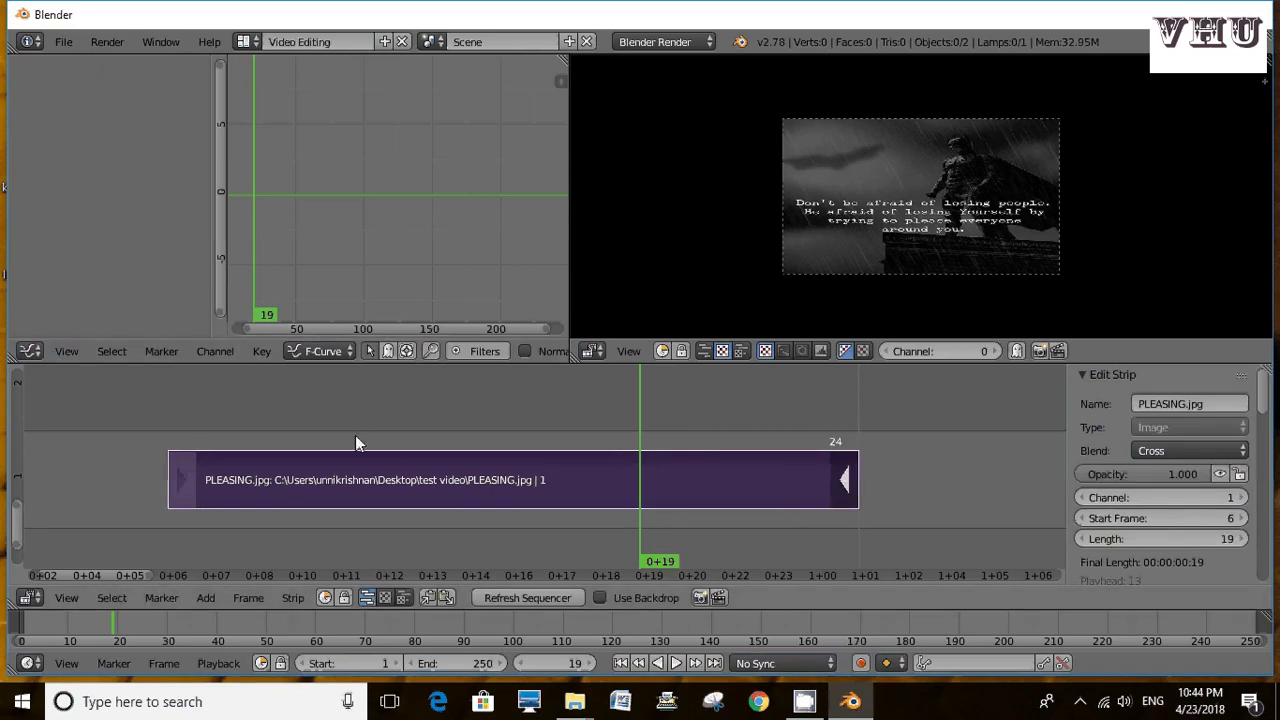
key("g")
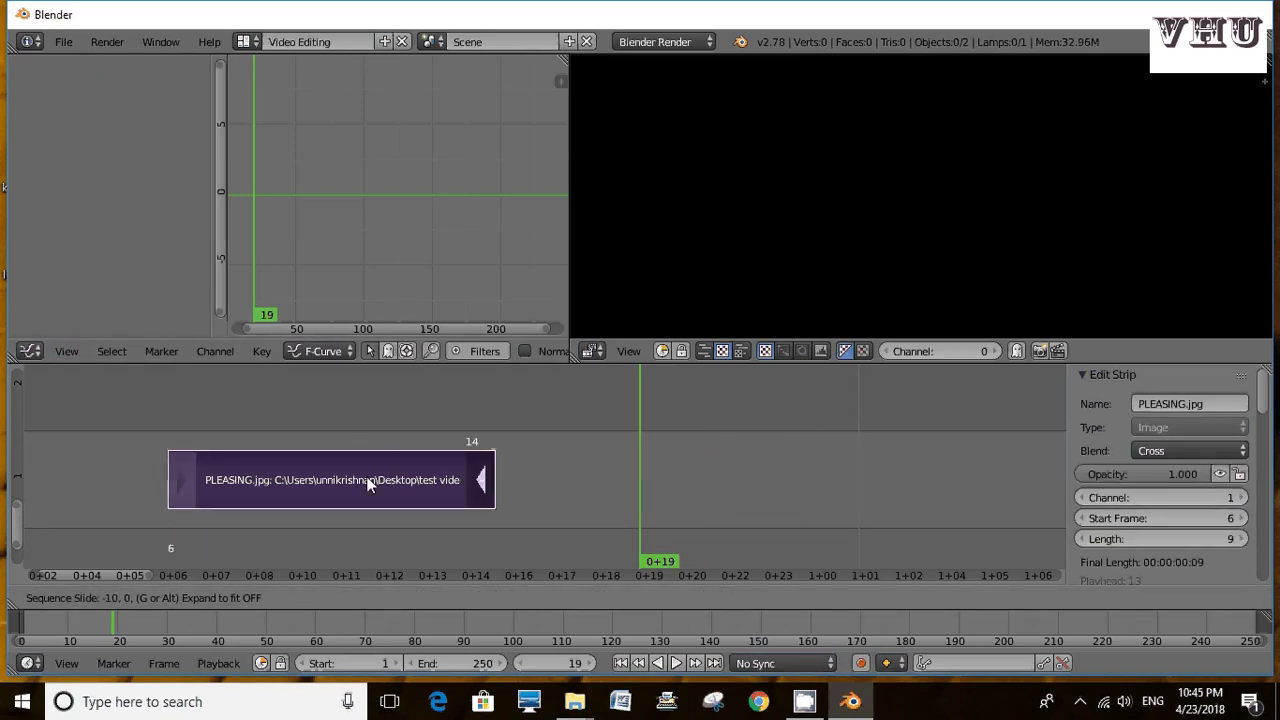
left_click(388, 484)
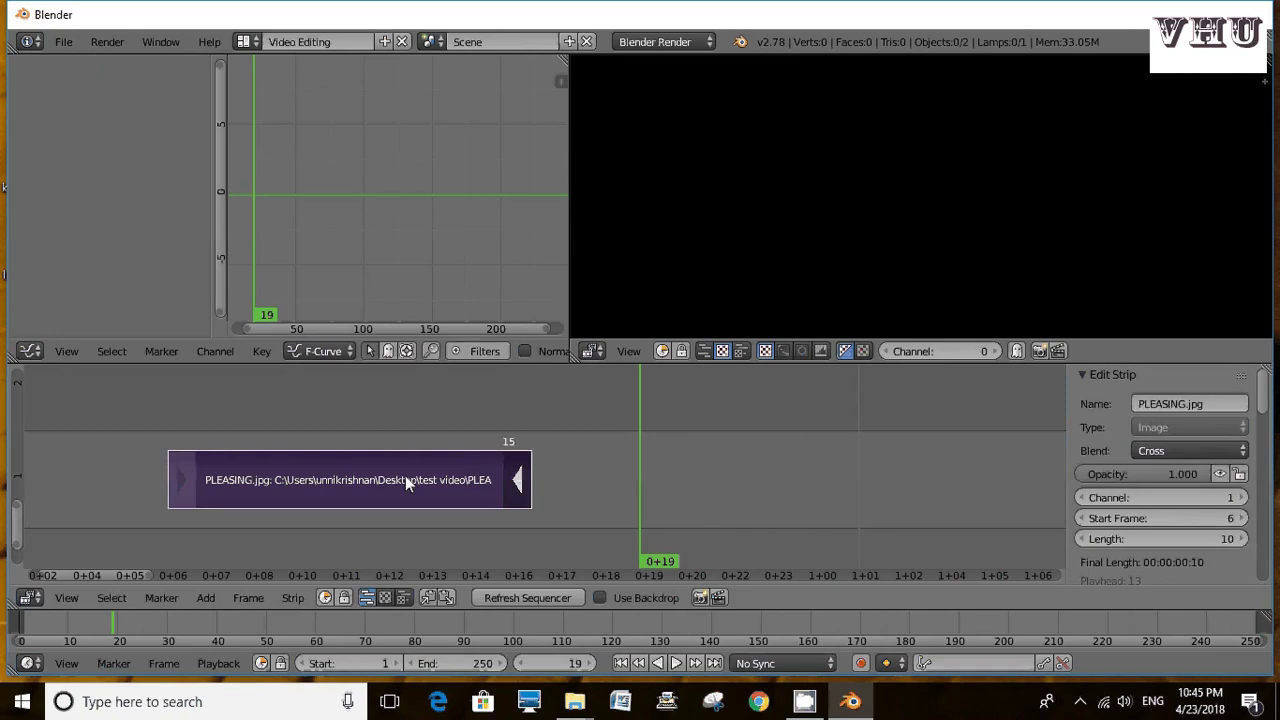
Scrub to frames 15 and 7 and step forward to check the 10-frame strip
left_click(494, 427)
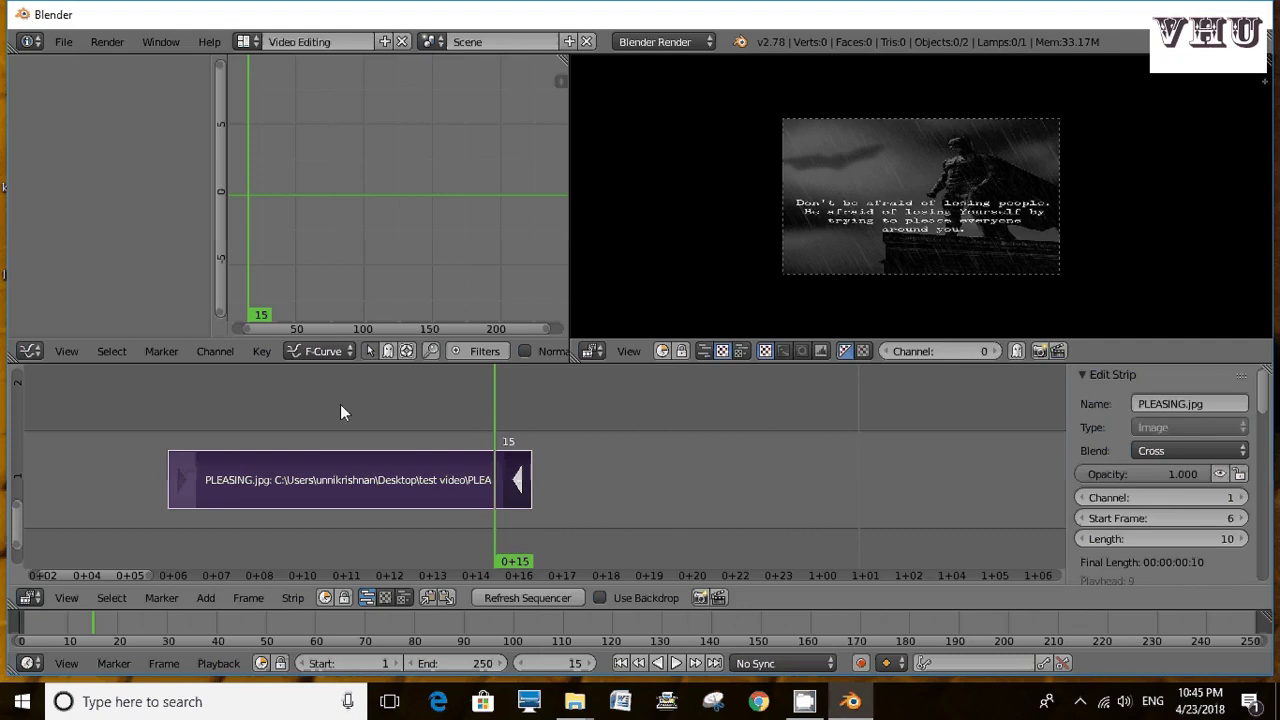
left_click(194, 408)
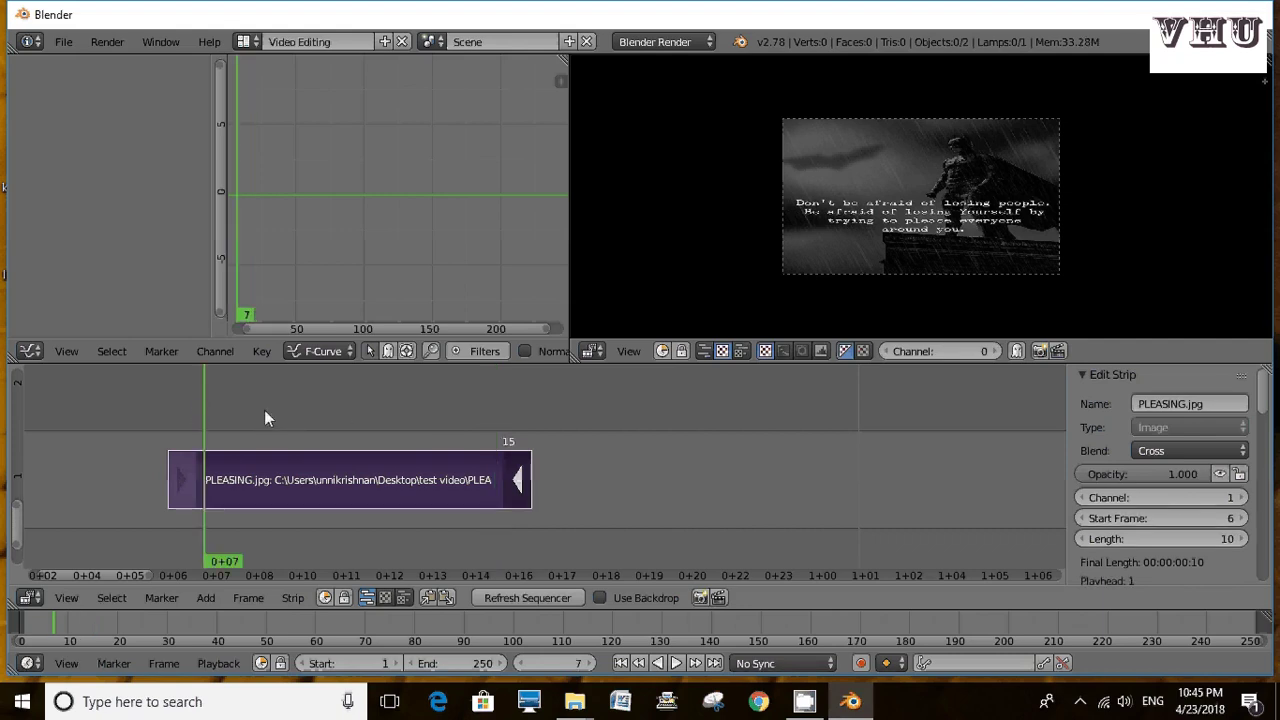
key("Right")
key("Right")
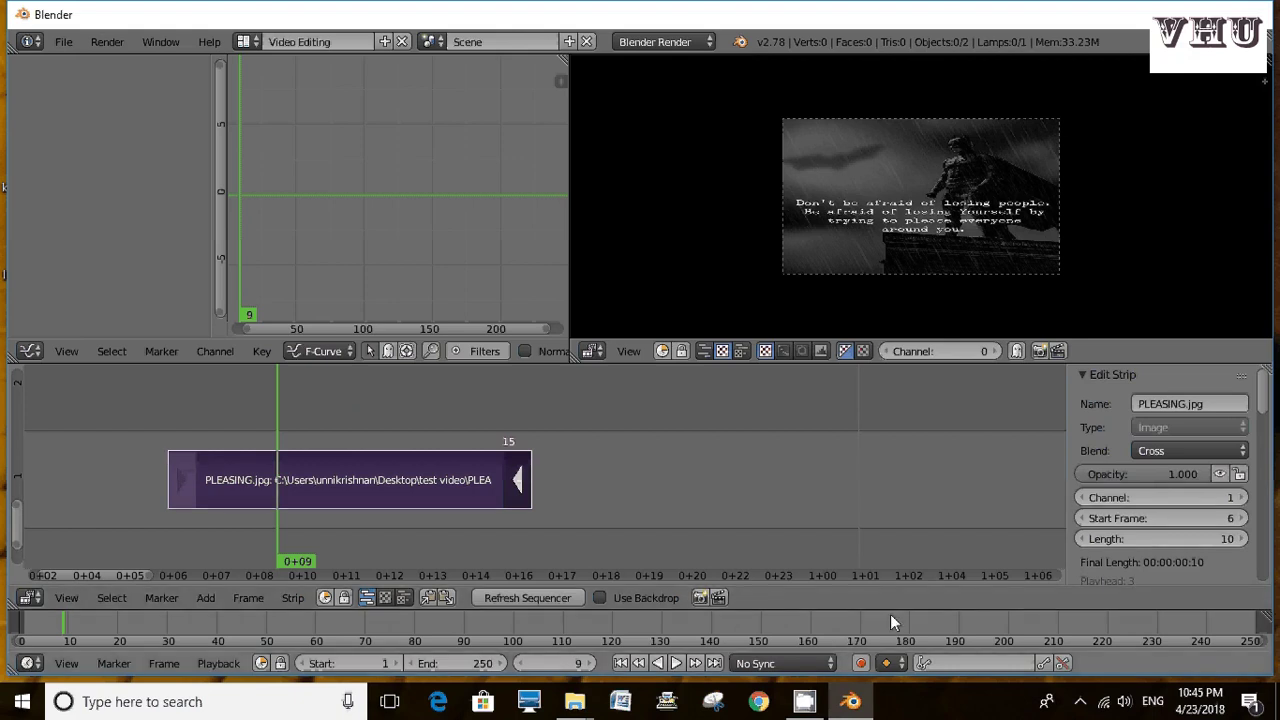
left_click(1080, 701)
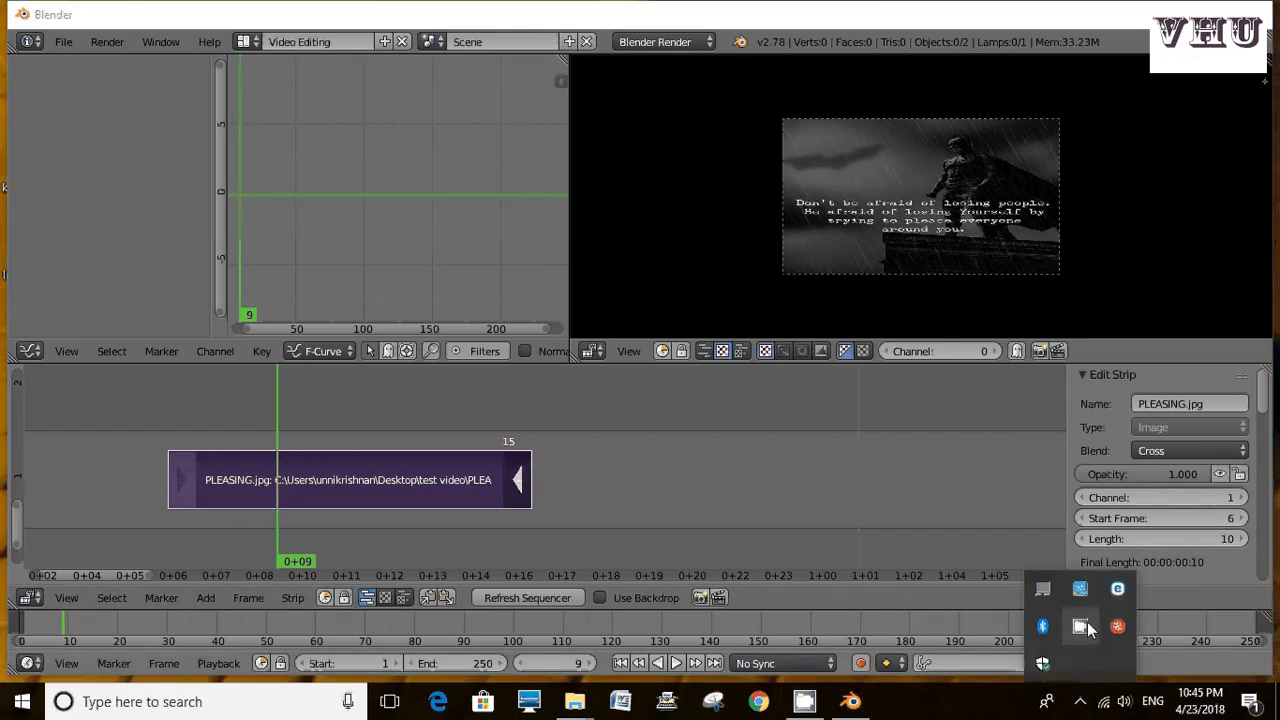
Let the render finish through frame 141, then hide Blender with Super+D
left_click(1082, 627)
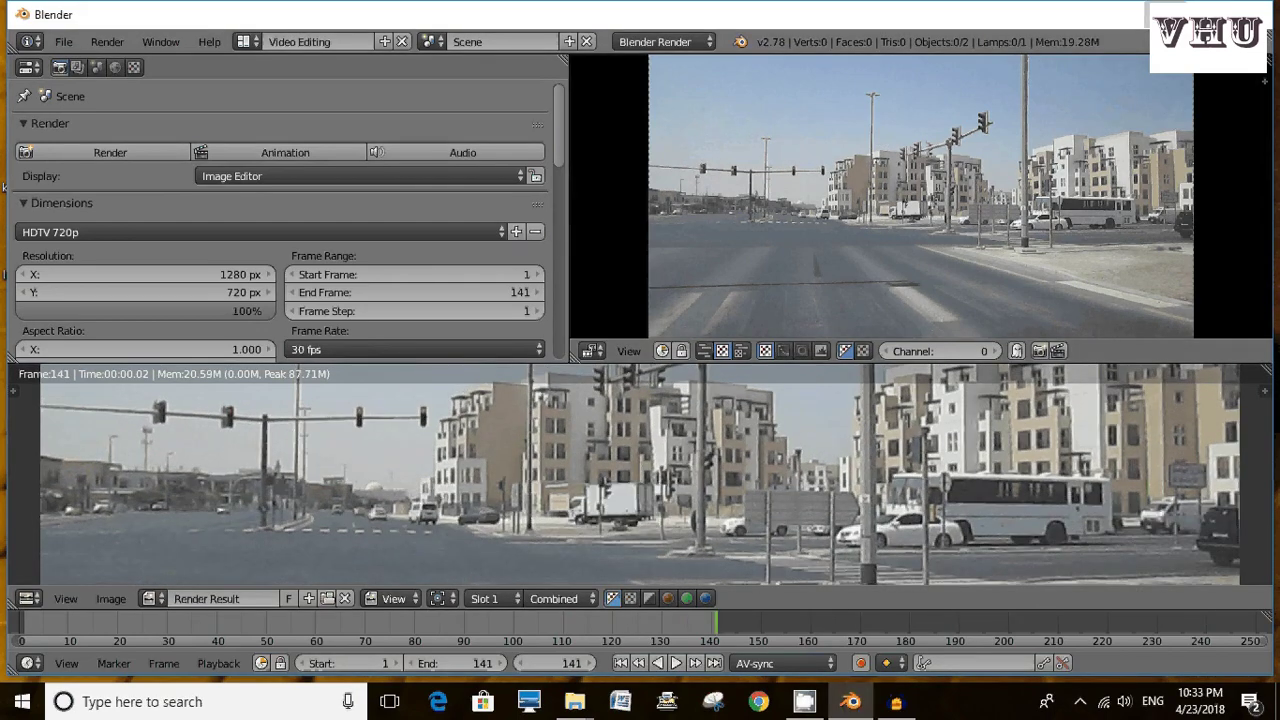
key("super+d")
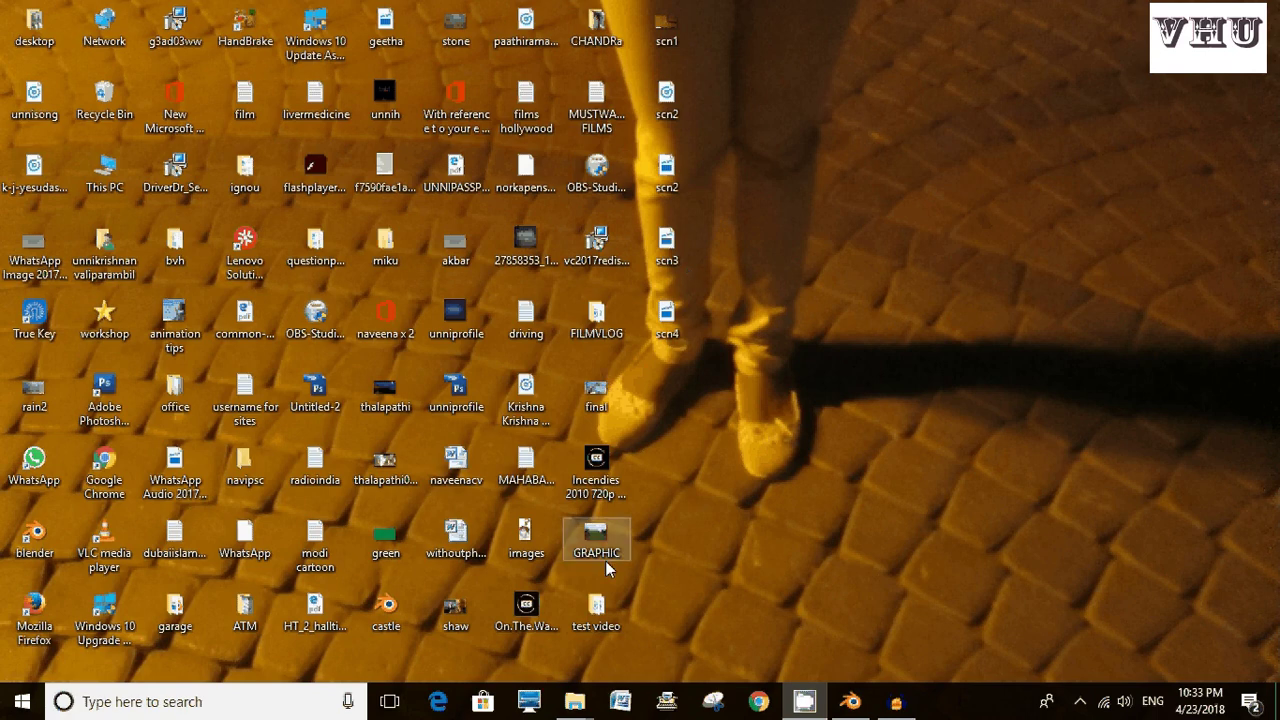
Watch 0001-0141 from the test video folder in VLC, then close it and return to Blender
double_click(596, 606)
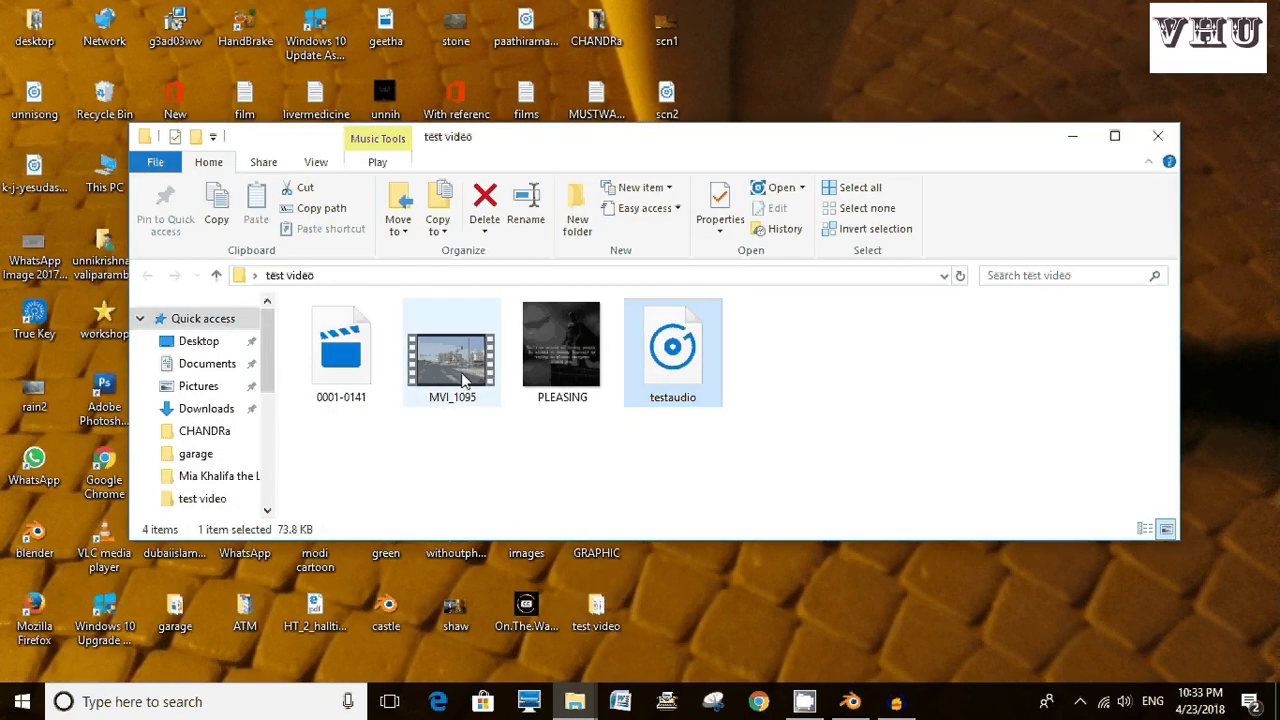
left_click(338, 350)
right_click(328, 352)
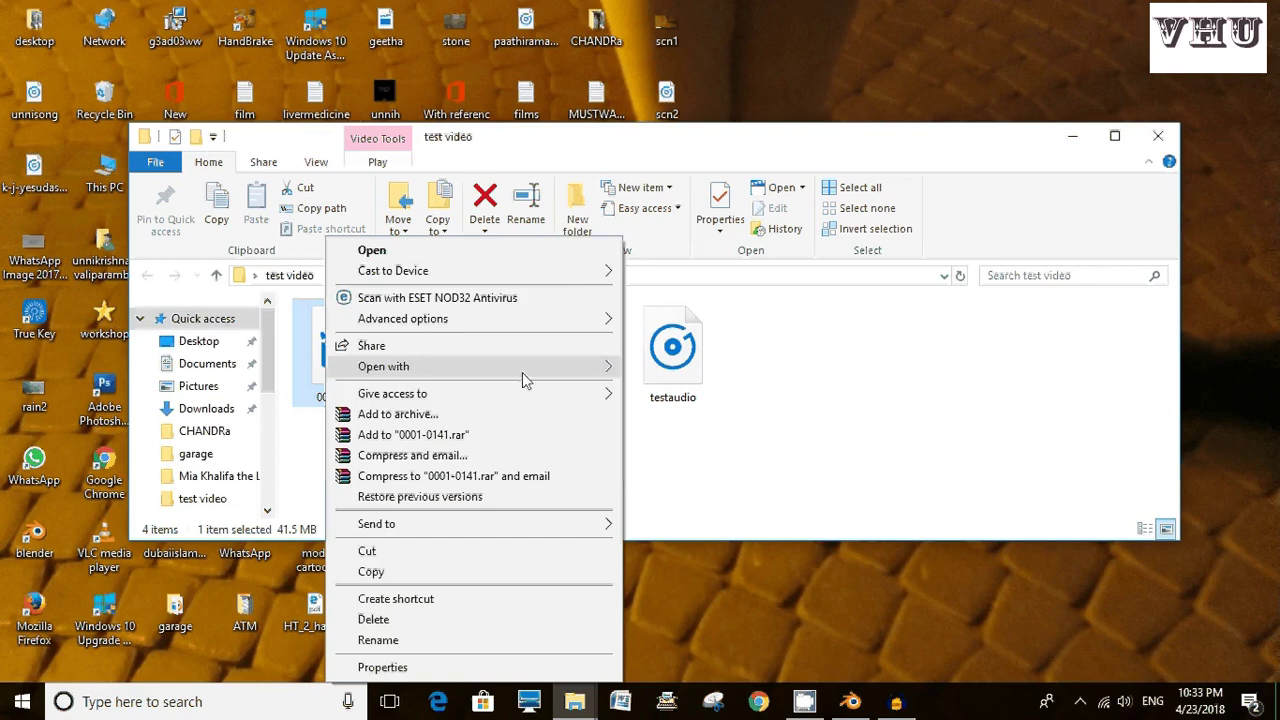
mouse_move(522, 374)
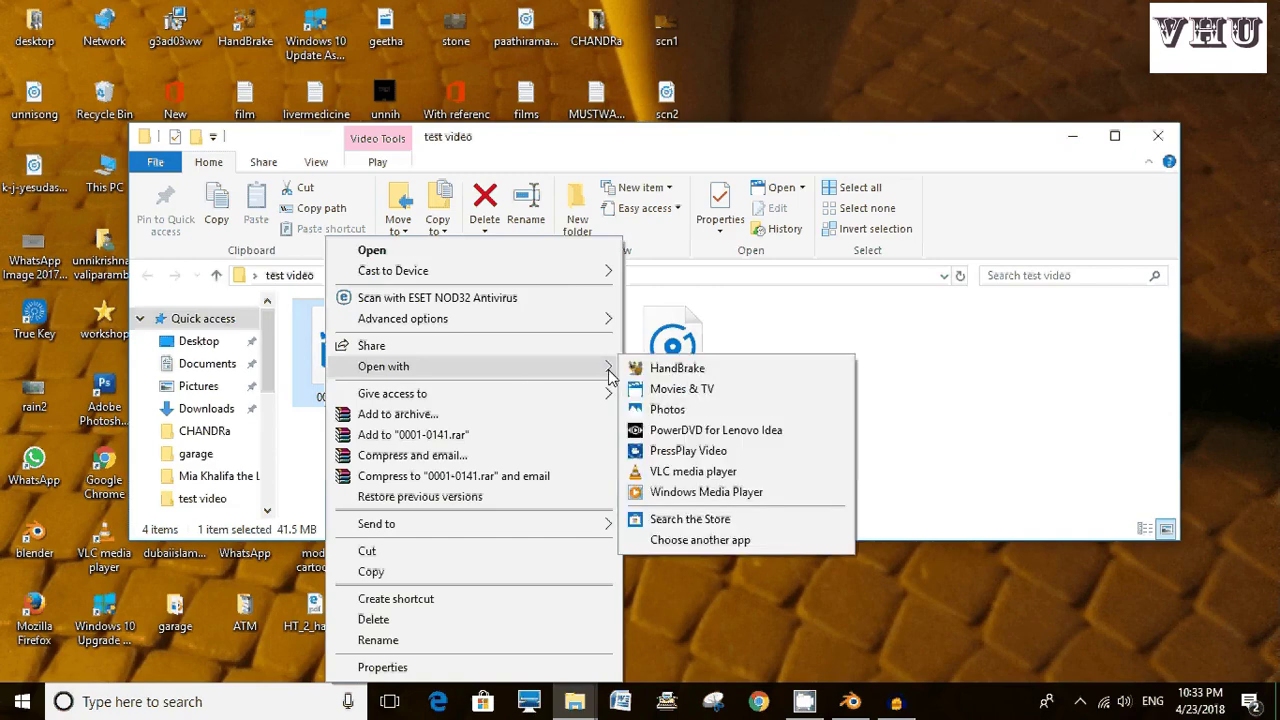
left_click(660, 476)
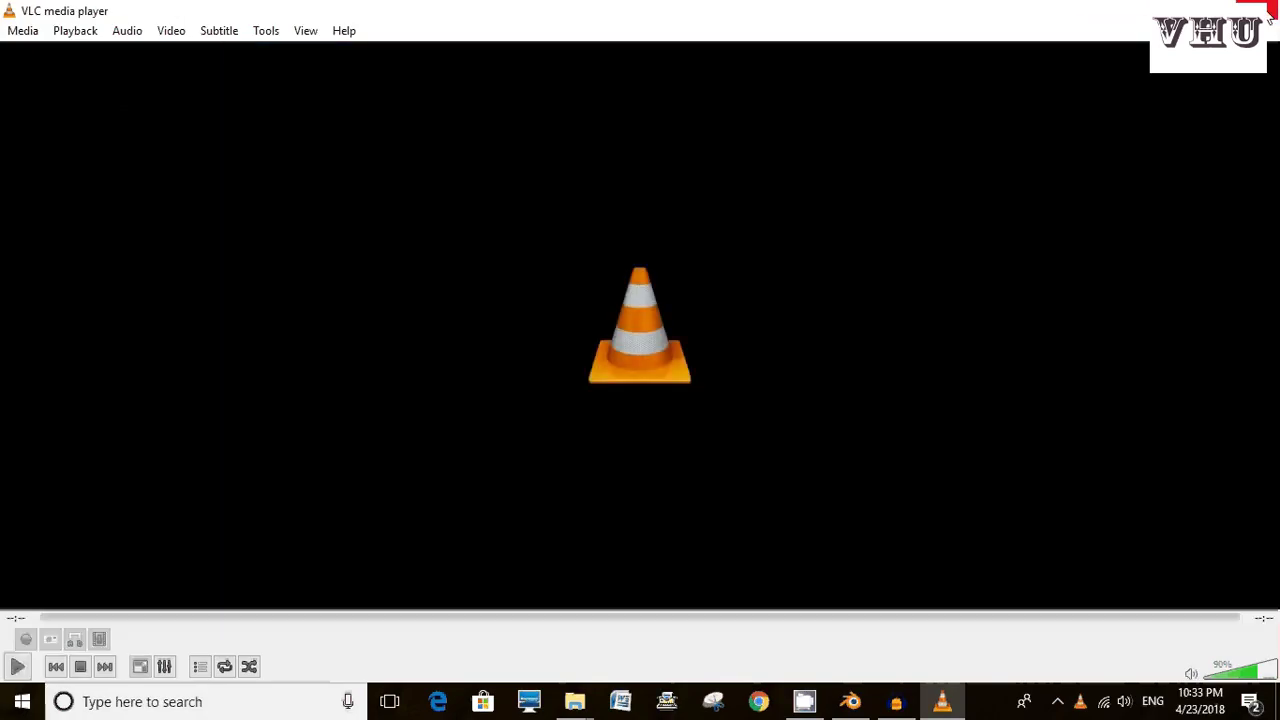
left_click(1269, 17)
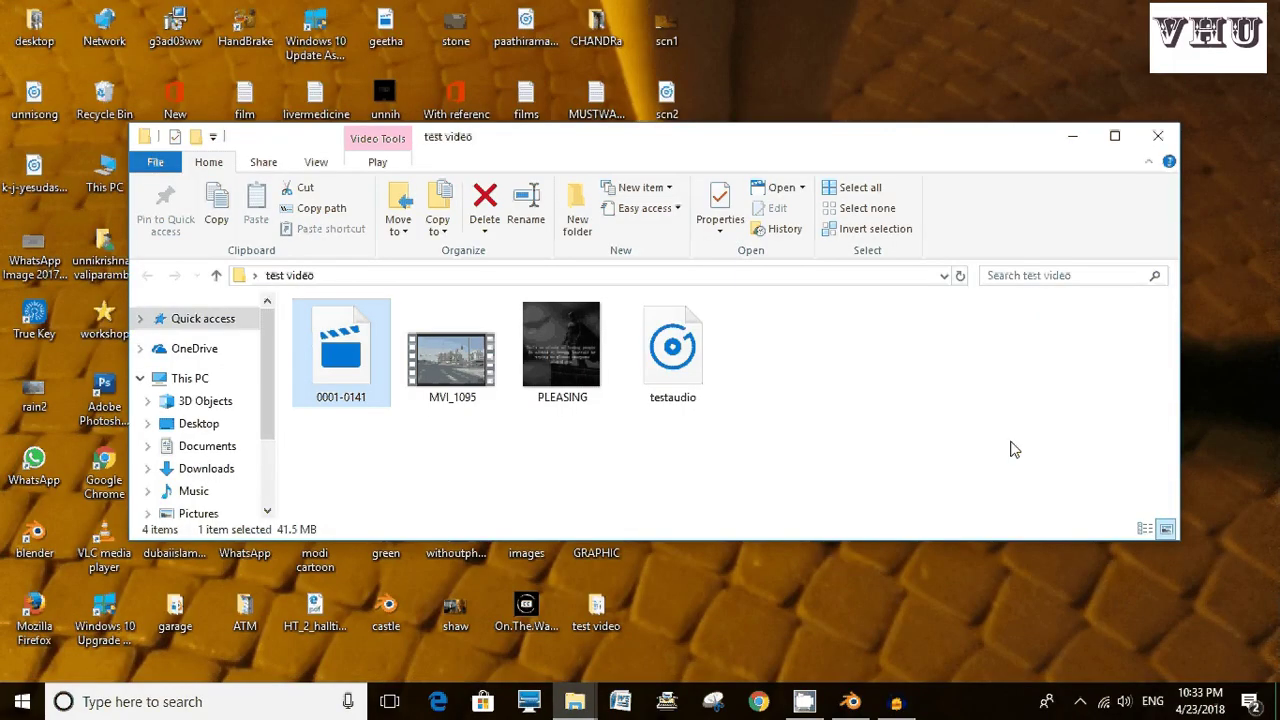
left_click(851, 701)
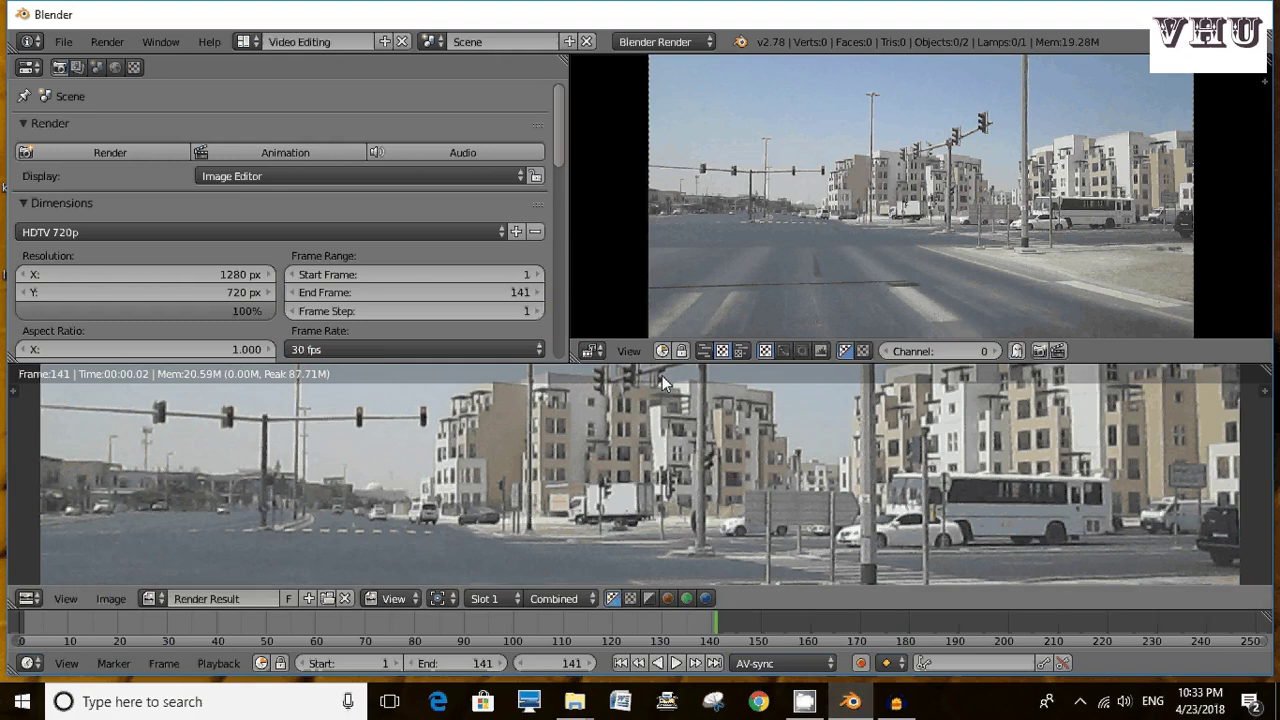
Leave Render Result with Esc to show the sequencer strips and set the playhead to frame 102
key("Escape")
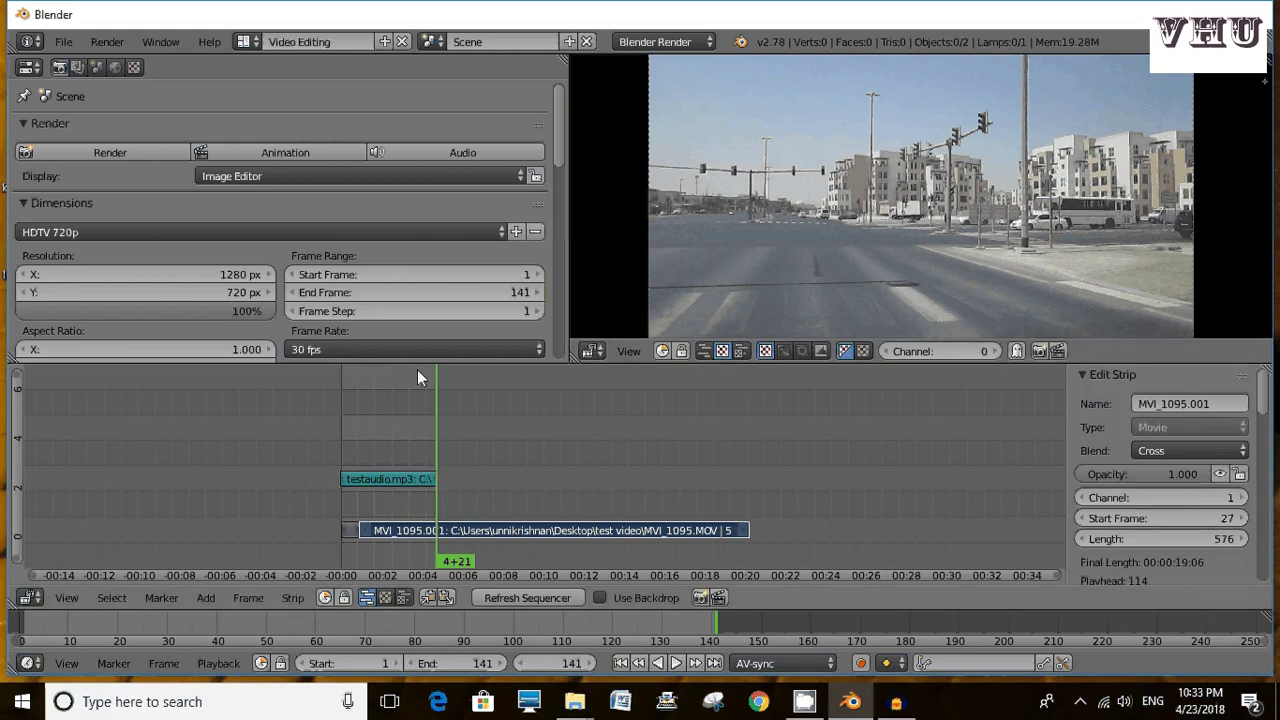
left_click(410, 424)
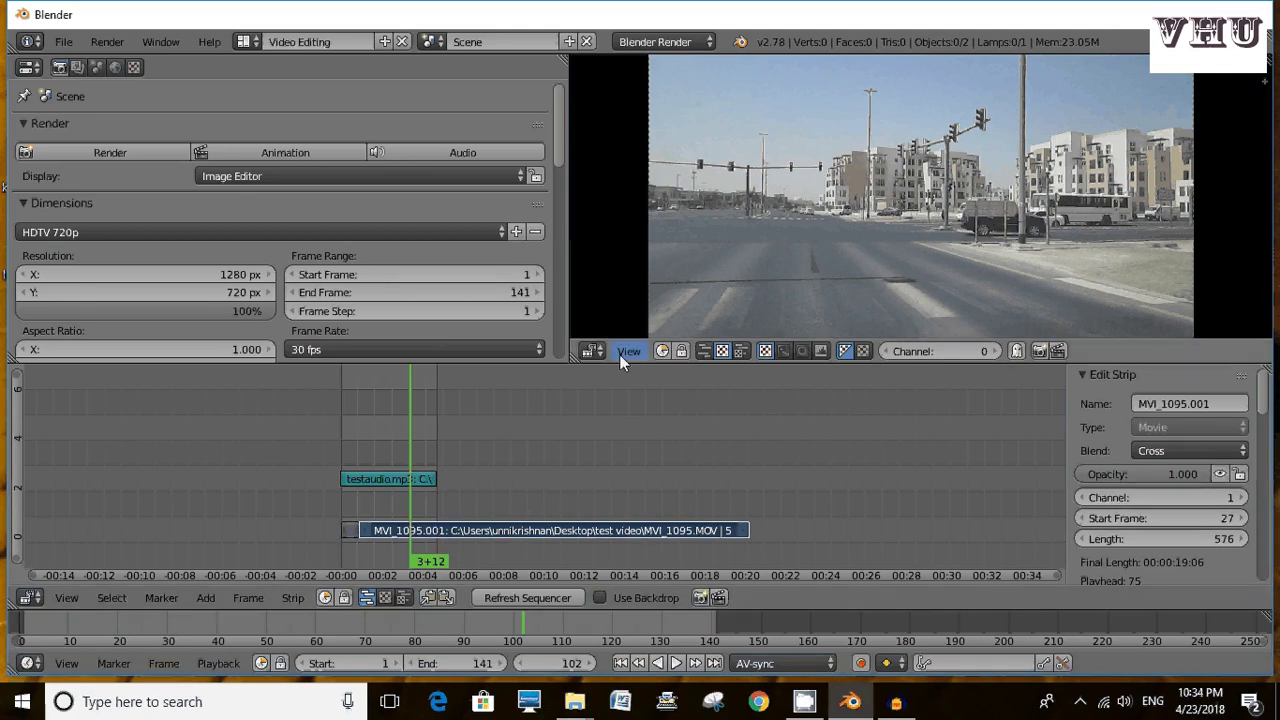
left_click(1079, 702)
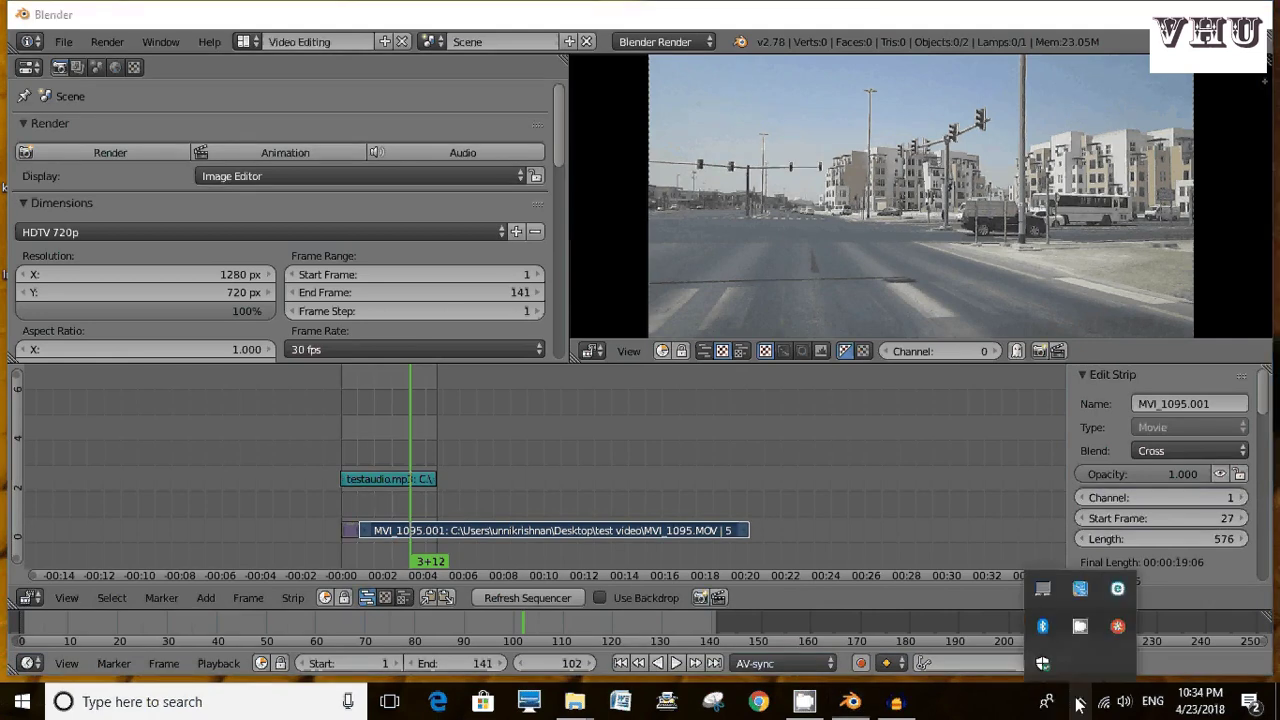
left_click(1080, 630)
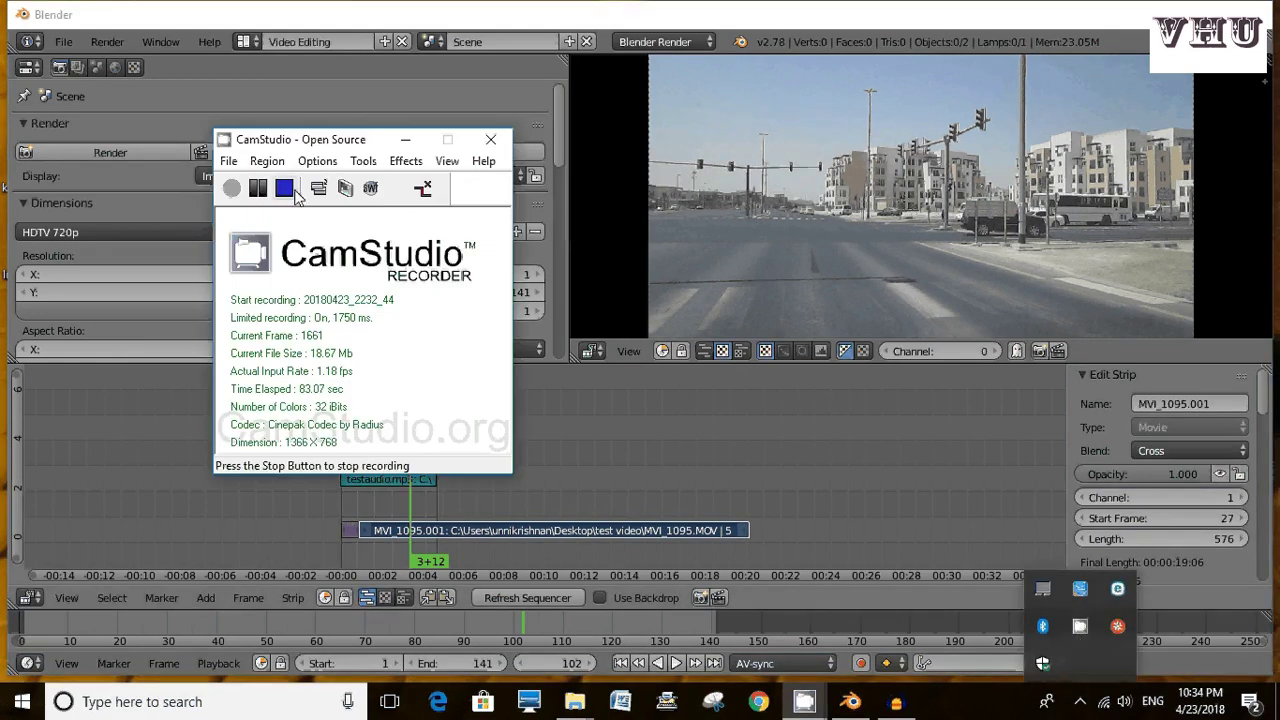